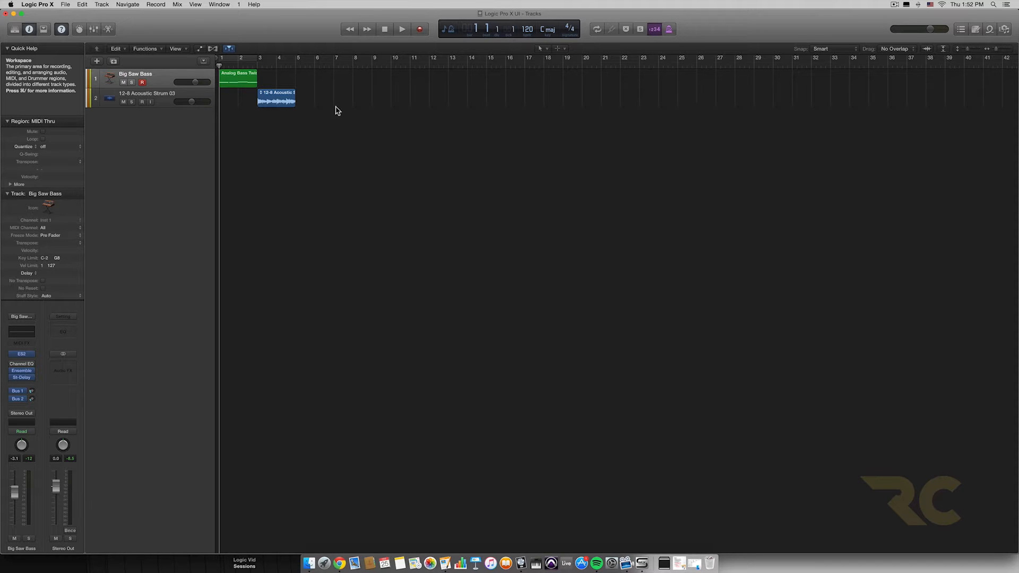
# Step: Open the Library and browse the synthesizer patches under Bell, Brass, Pad and Arrangement FX
pyautogui.click(15, 29)
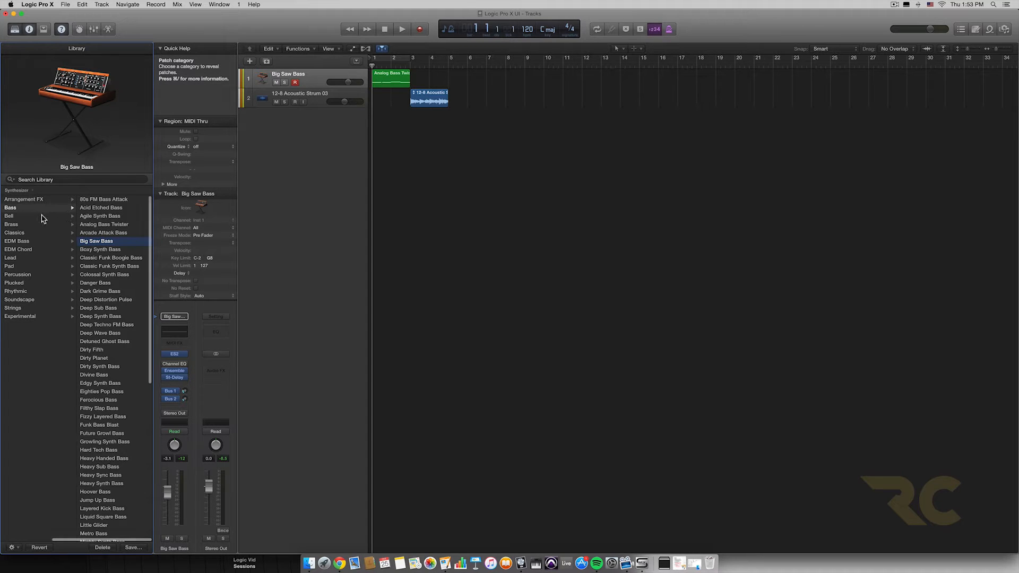
pyautogui.click(41, 215)
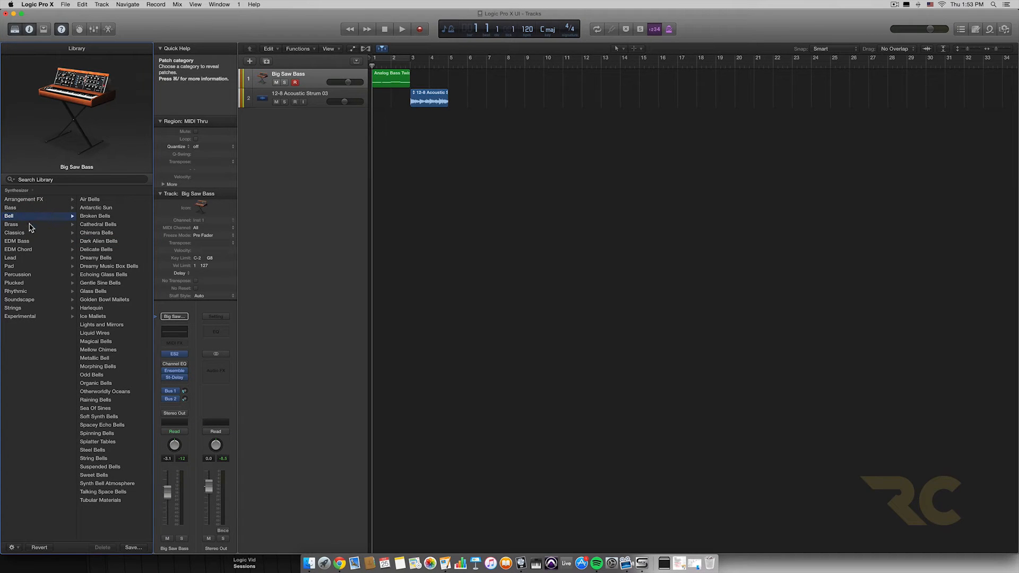
pyautogui.click(30, 227)
pyautogui.click(24, 267)
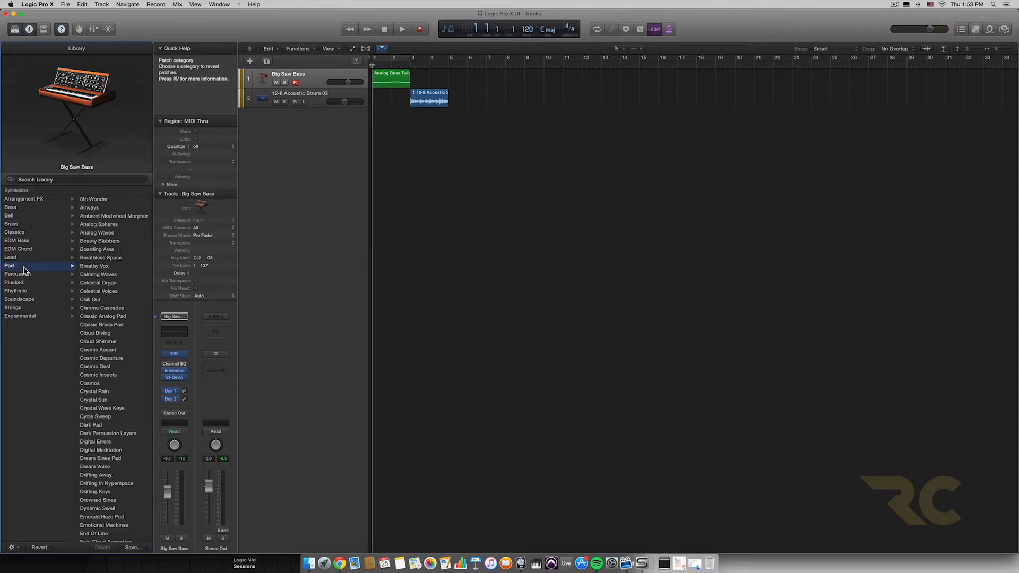
pyautogui.click(26, 201)
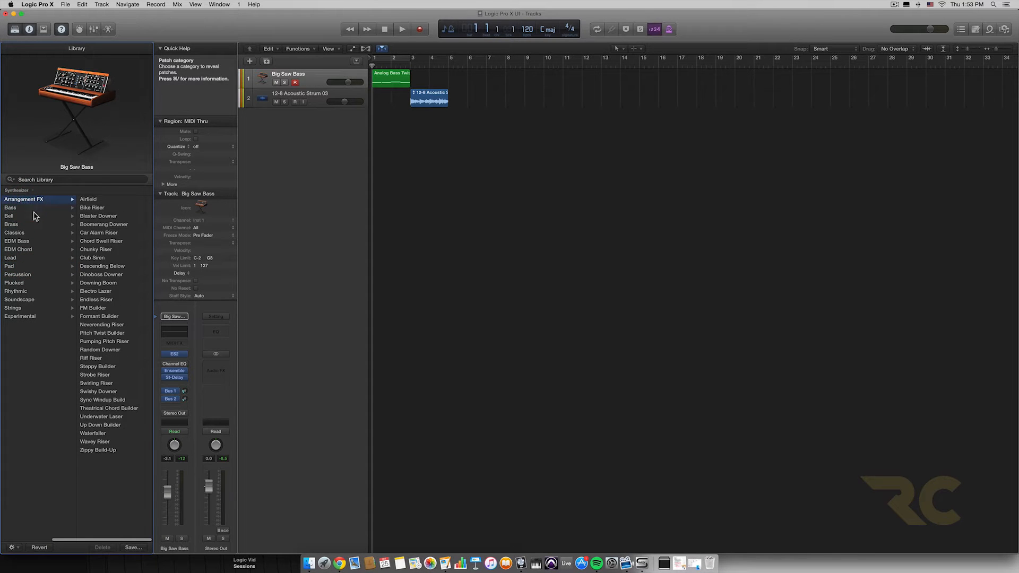
# Step: Browse the Library's main instrument categories Bass, Drum Kit, Electronic Drum Kit, Guitar, Mallet and Synthesizer, including the Classics synth patches
pyautogui.hscroll(-5, 35, 216)
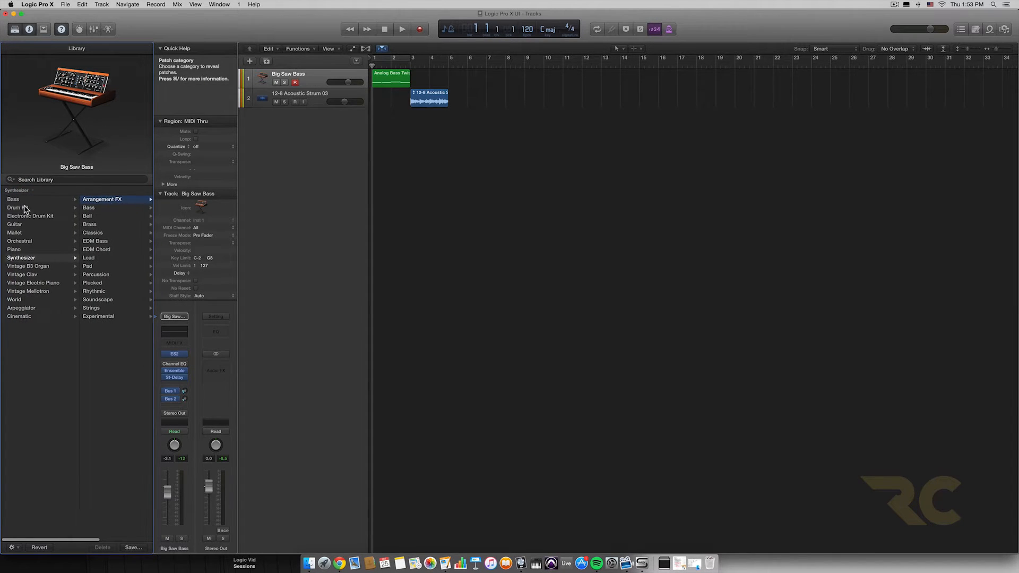
pyautogui.click(33, 200)
pyautogui.click(23, 208)
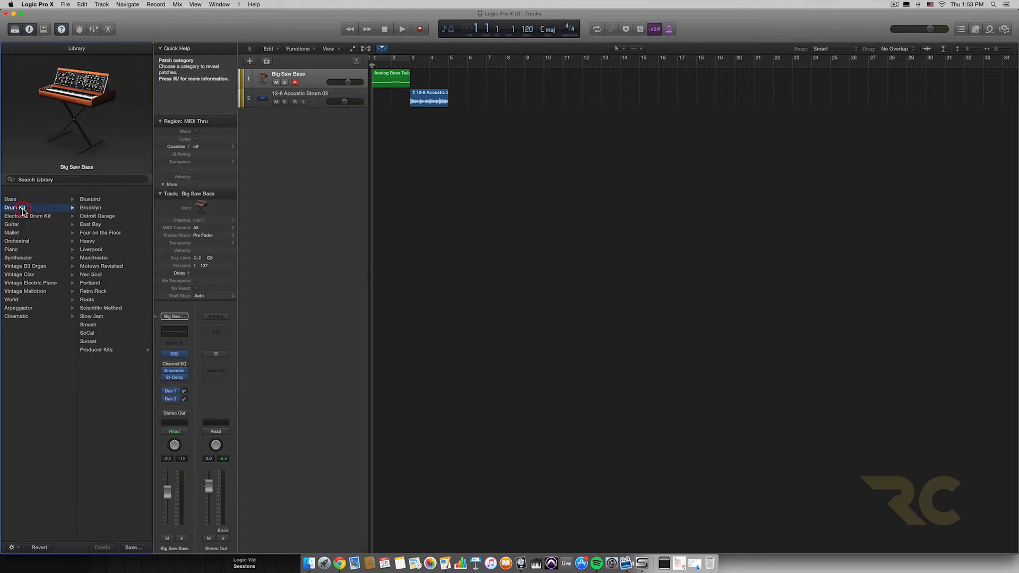
pyautogui.click(29, 217)
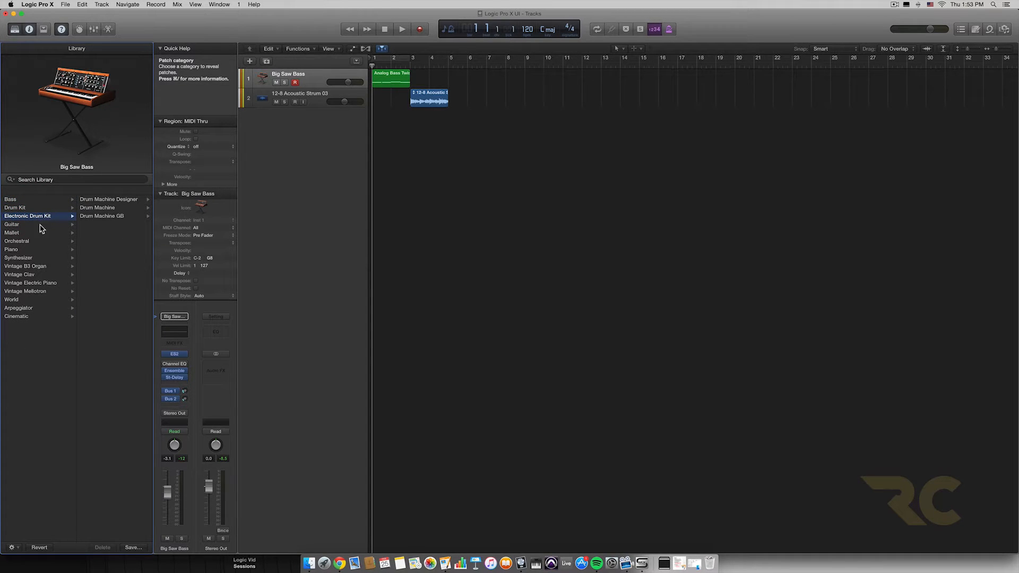
pyautogui.click(40, 224)
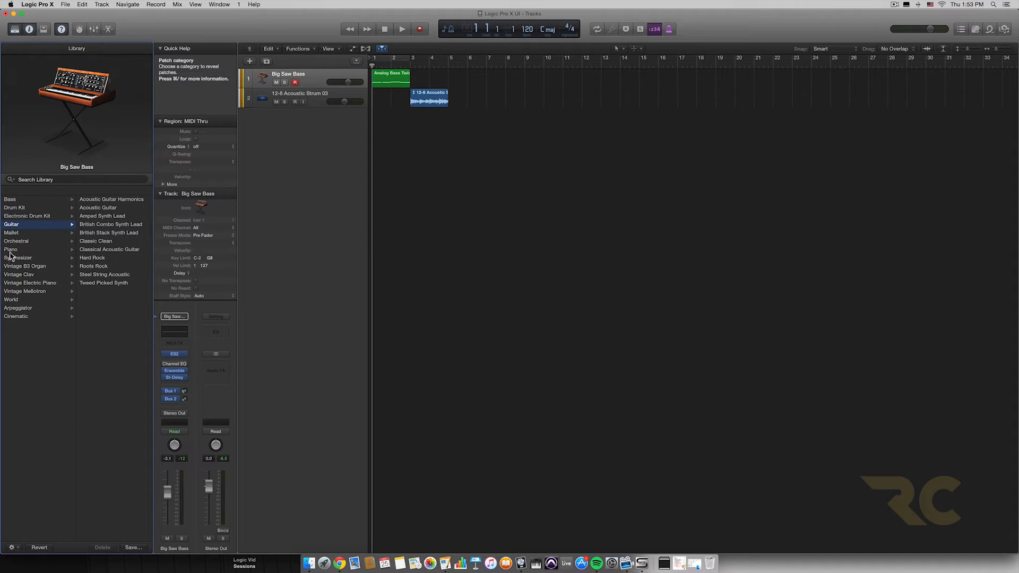
pyautogui.click(21, 234)
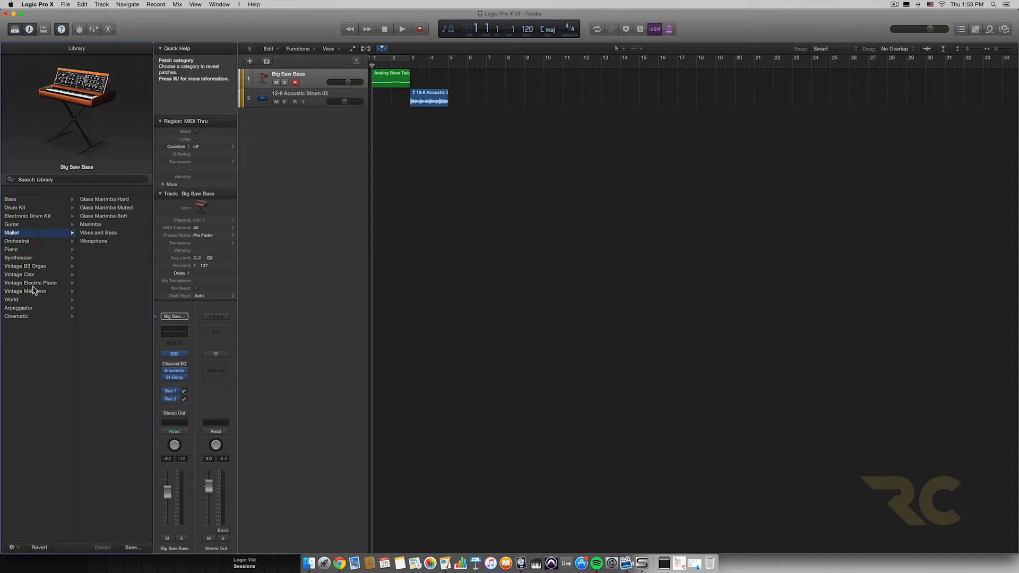
pyautogui.click(28, 258)
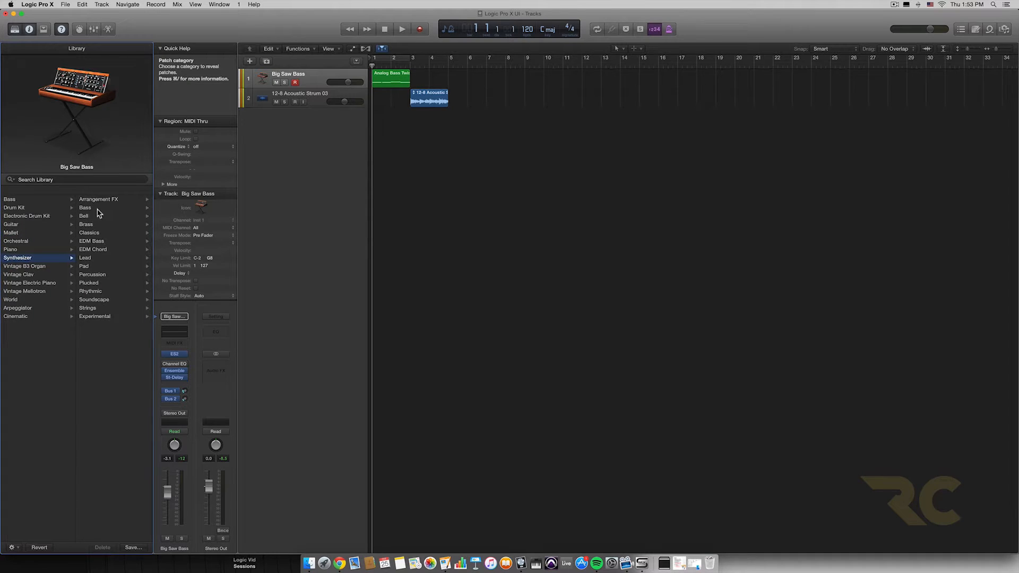
pyautogui.click(99, 234)
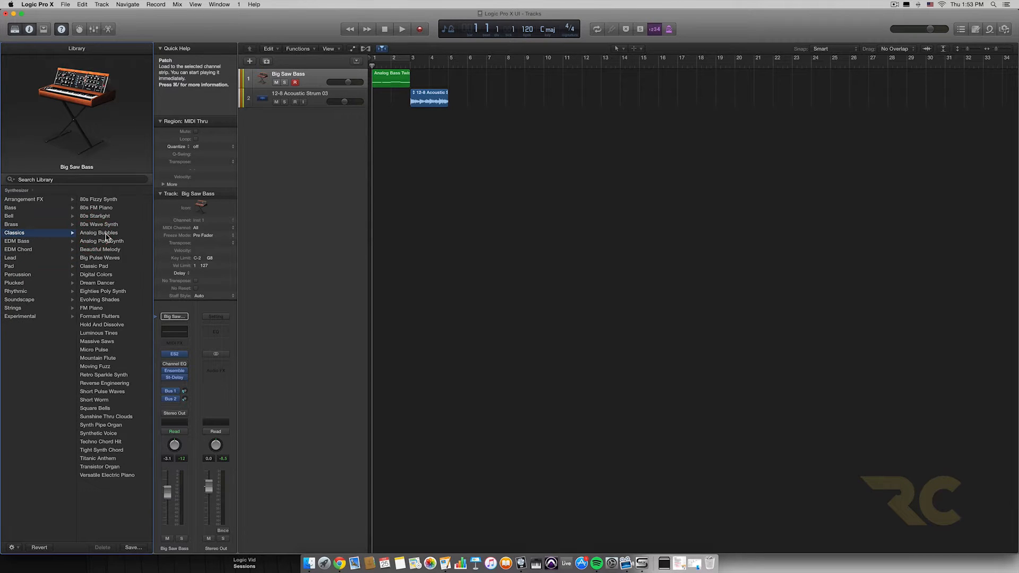
pyautogui.hscroll(-3, 95, 224)
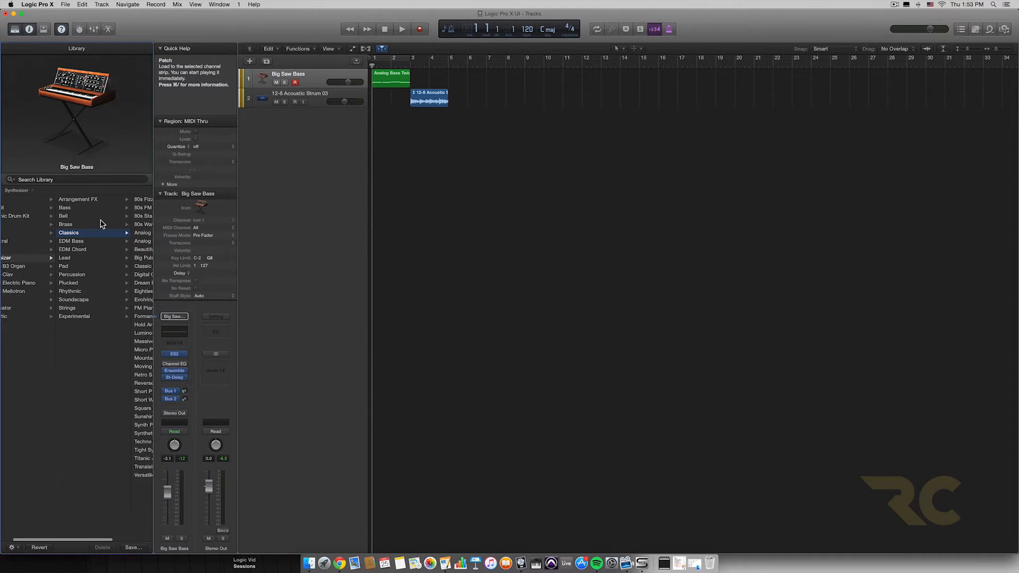
pyautogui.click(41, 260)
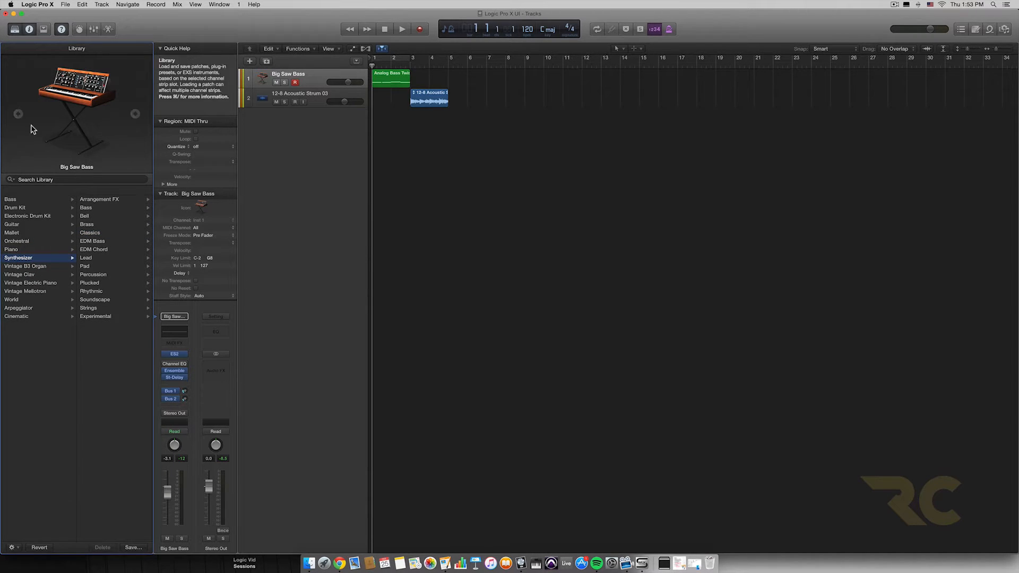
# Step: Hide and reshow the Library several times, leaving it hidden
pyautogui.click(15, 29)
pyautogui.click(15, 29)
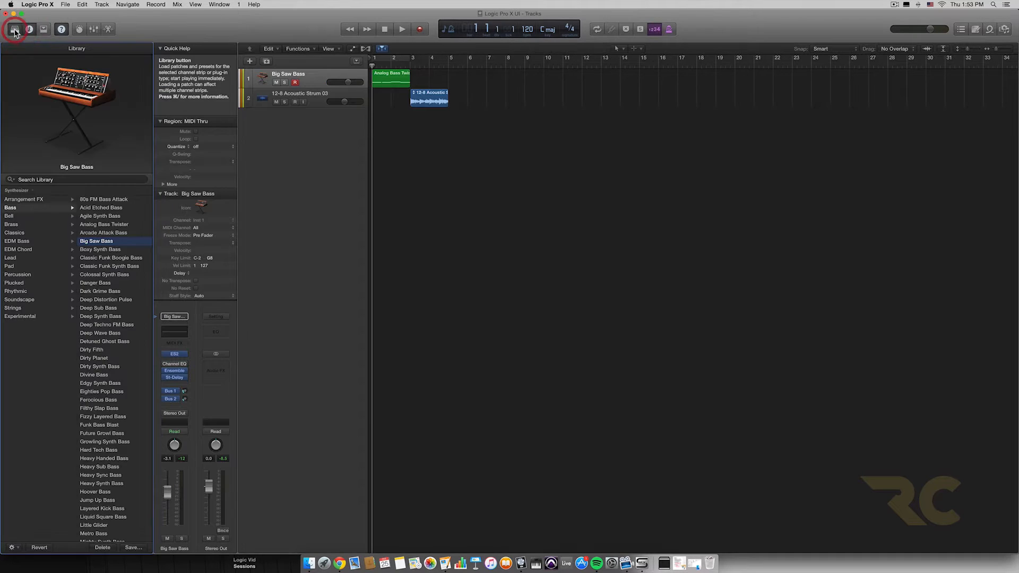
pyautogui.click(15, 30)
pyautogui.click(15, 29)
pyautogui.click(15, 29)
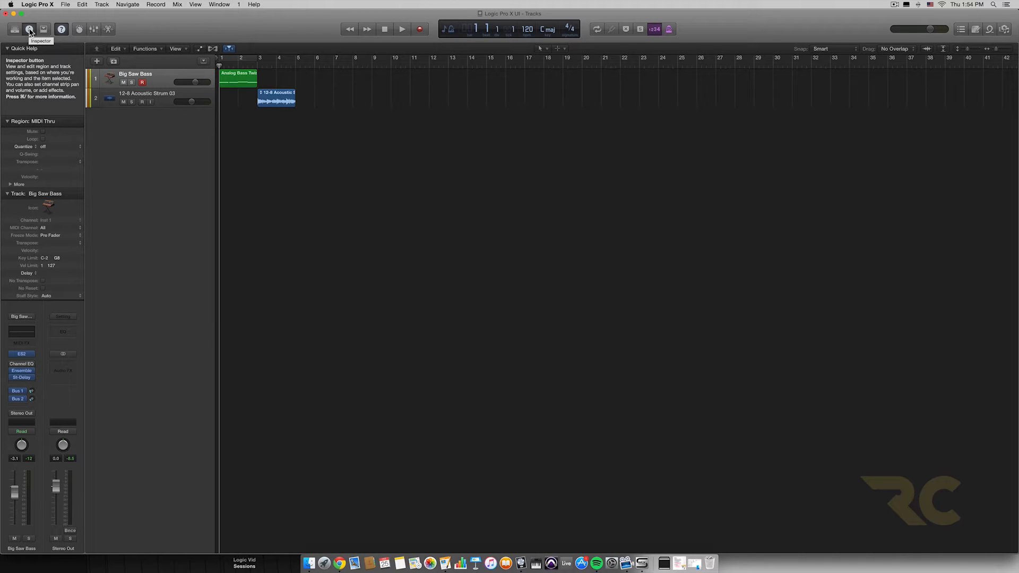
# Step: Hide and reshow the Inspector twice, leaving it visible
pyautogui.click(30, 31)
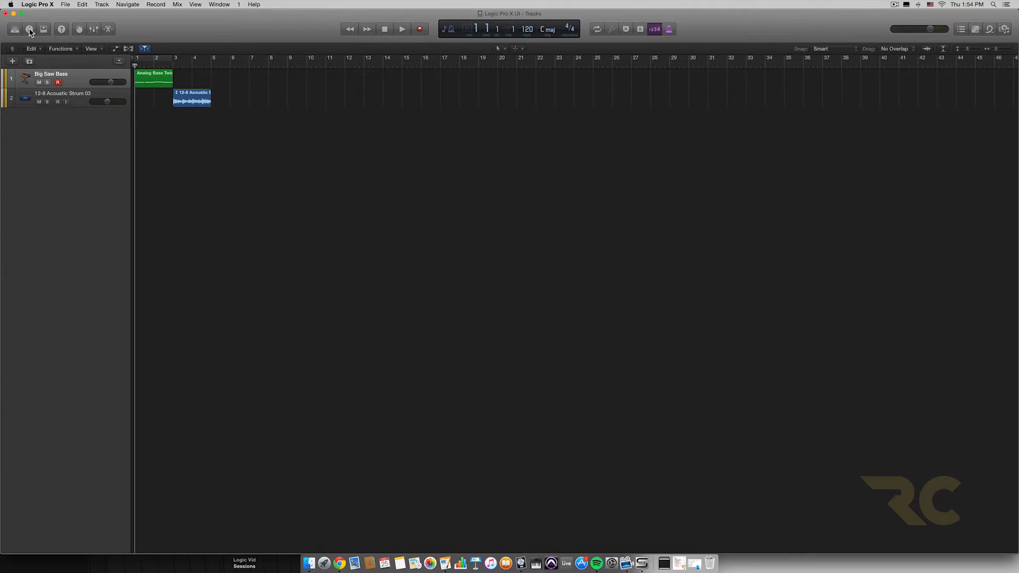
pyautogui.click(30, 30)
pyautogui.click(29, 30)
pyautogui.click(30, 29)
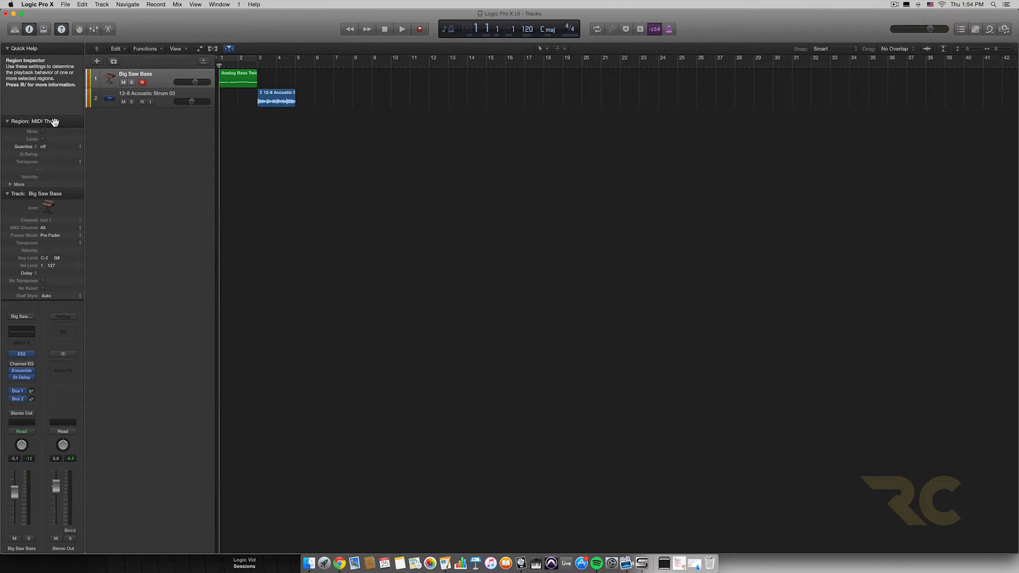
# Step: Select the Analog Bass Twister MIDI region and the acoustic strum audio region in turn to compare their region settings
pyautogui.click(242, 83)
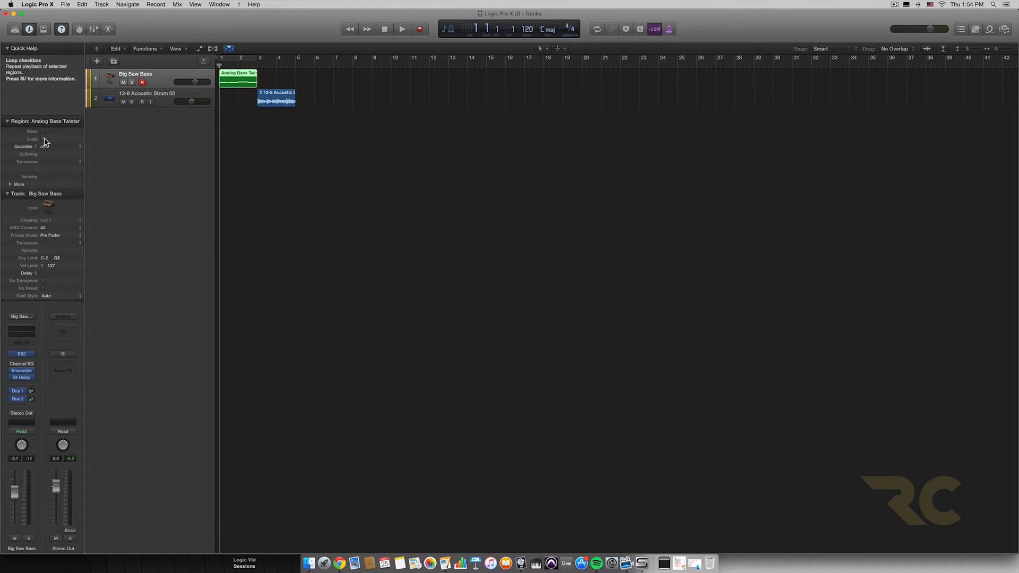
pyautogui.click(280, 98)
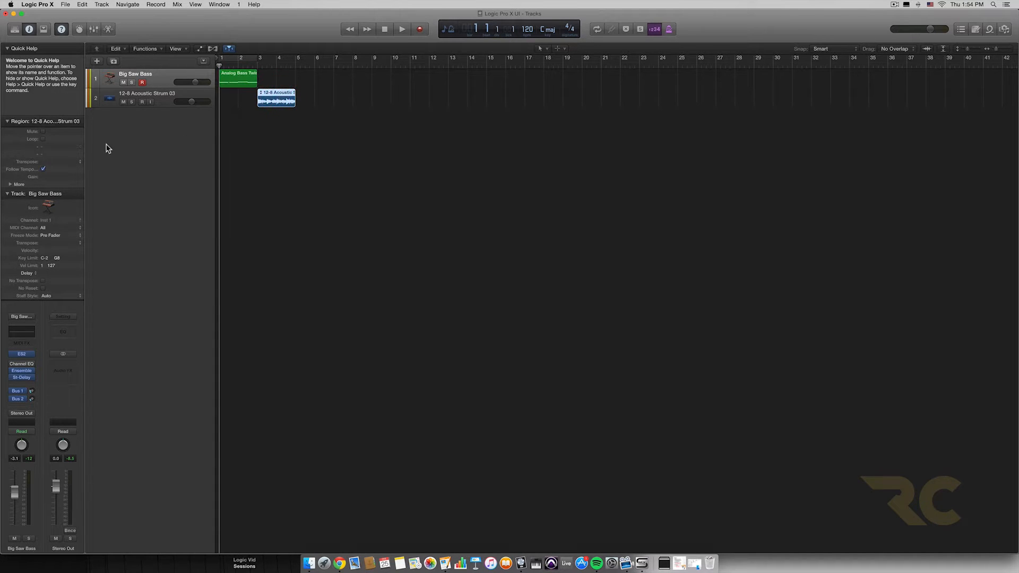
pyautogui.click(237, 79)
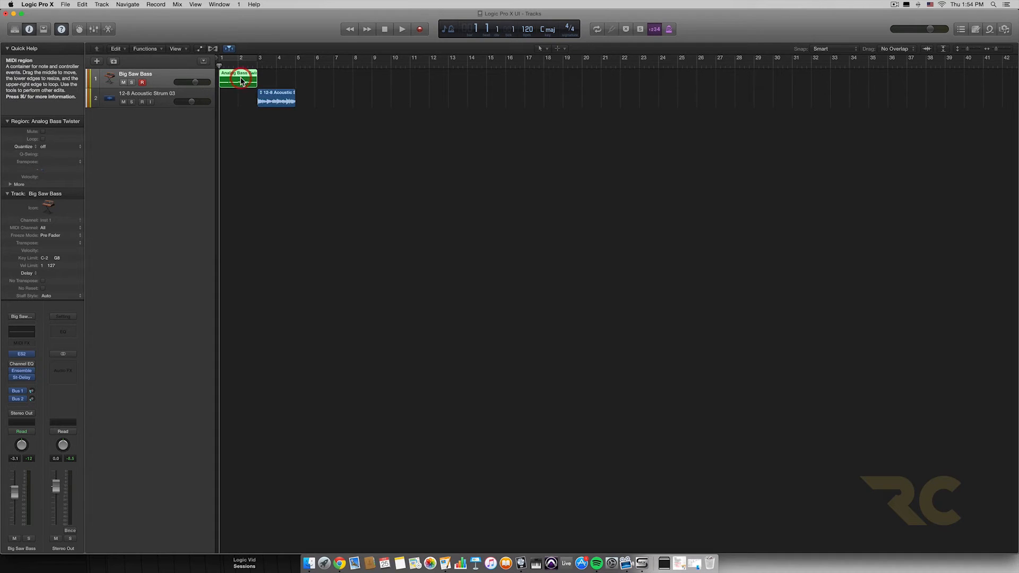
pyautogui.click(268, 100)
# Step: Move the Analog Bass Twister region slightly to the right on its track so it starts just after bar 1
pyautogui.moveTo(231, 78); pyautogui.dragTo(235, 79)
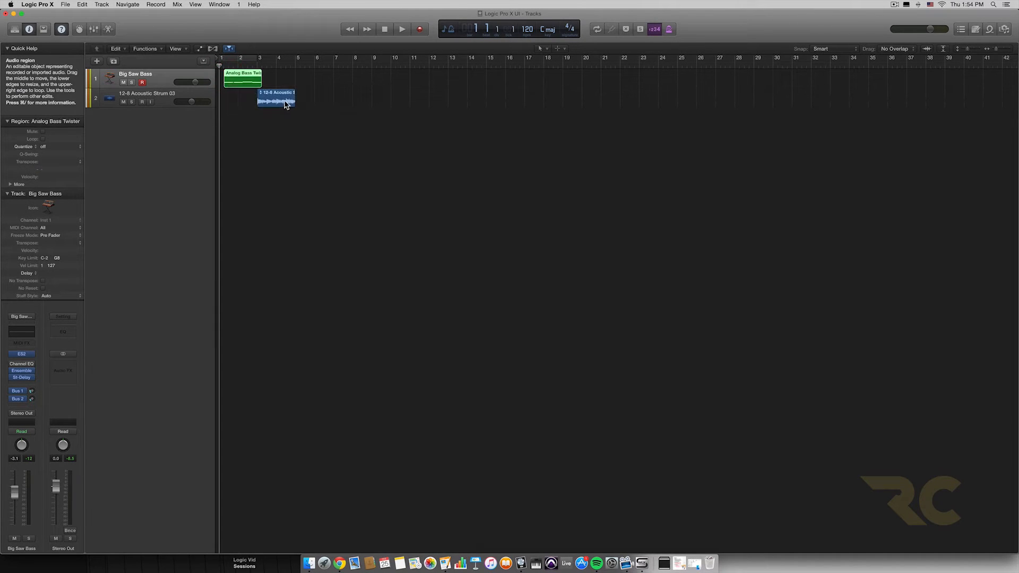
pyautogui.click(247, 82)
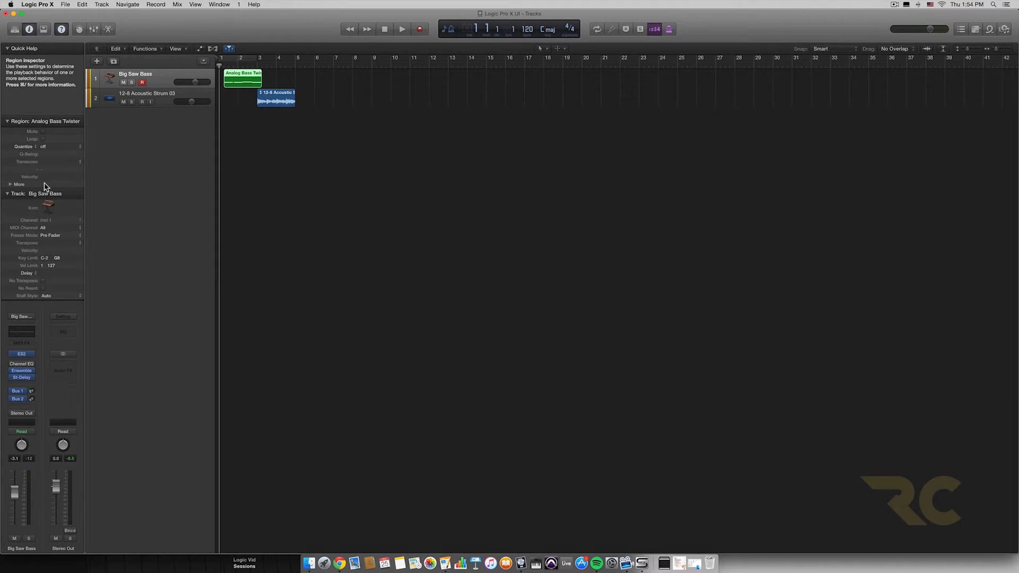
# Step: Alternate between the 12-8 Acoustic Strum 03 and Big Saw Bass tracks to compare their region, track and channel strip settings, ending on Big Saw Bass
pyautogui.click(144, 96)
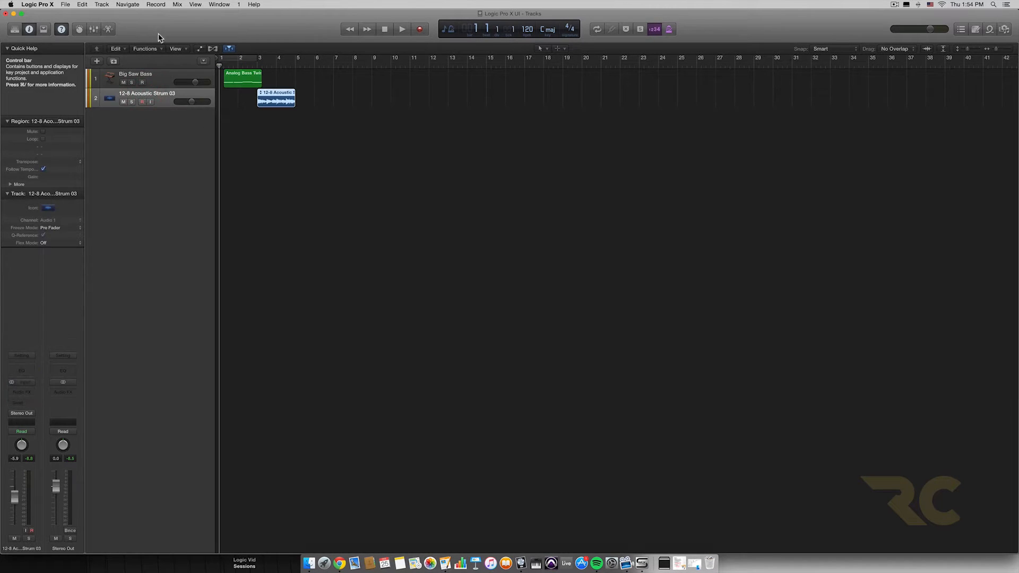
pyautogui.click(153, 74)
pyautogui.click(154, 94)
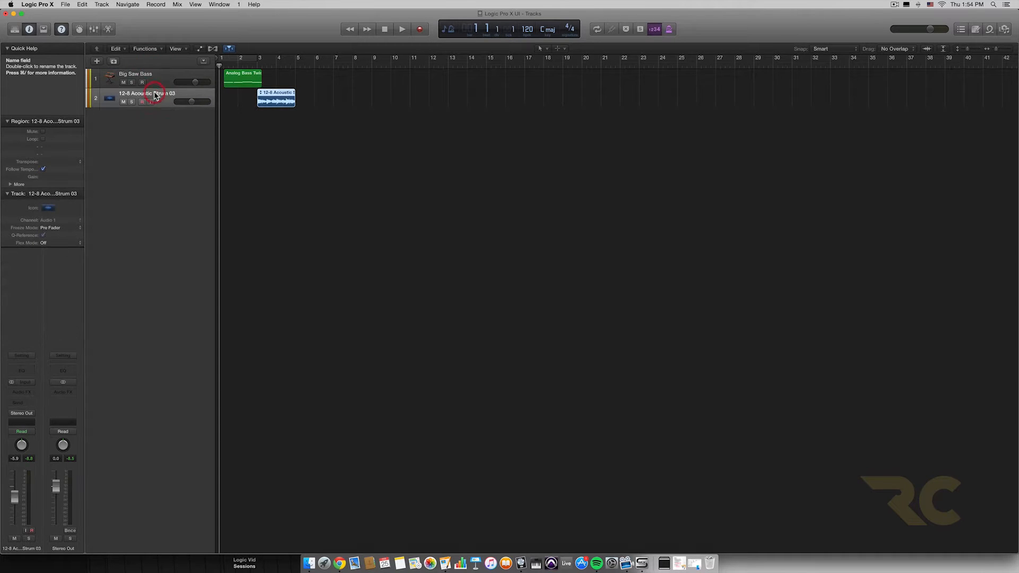
pyautogui.click(156, 74)
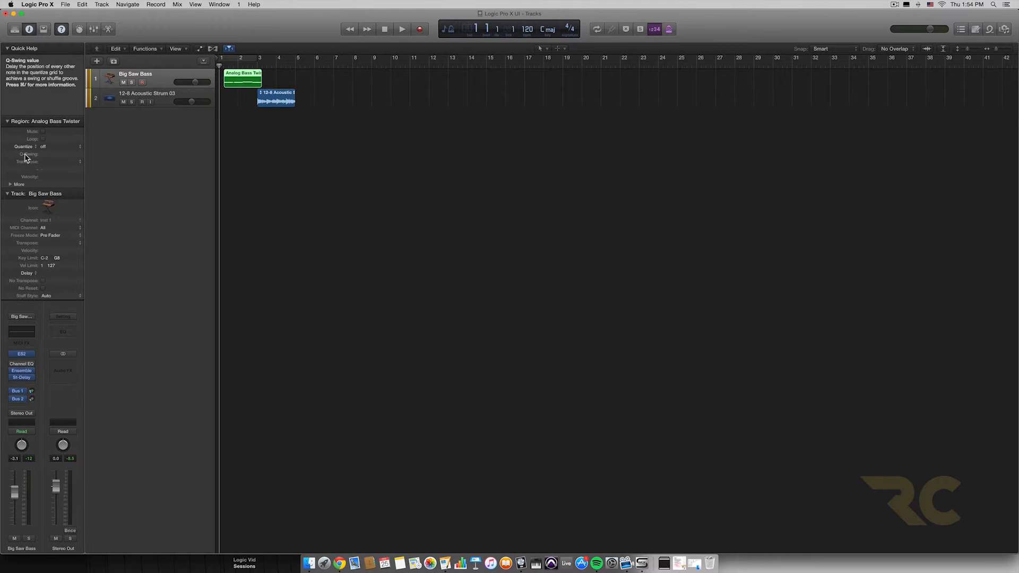
pyautogui.click(166, 96)
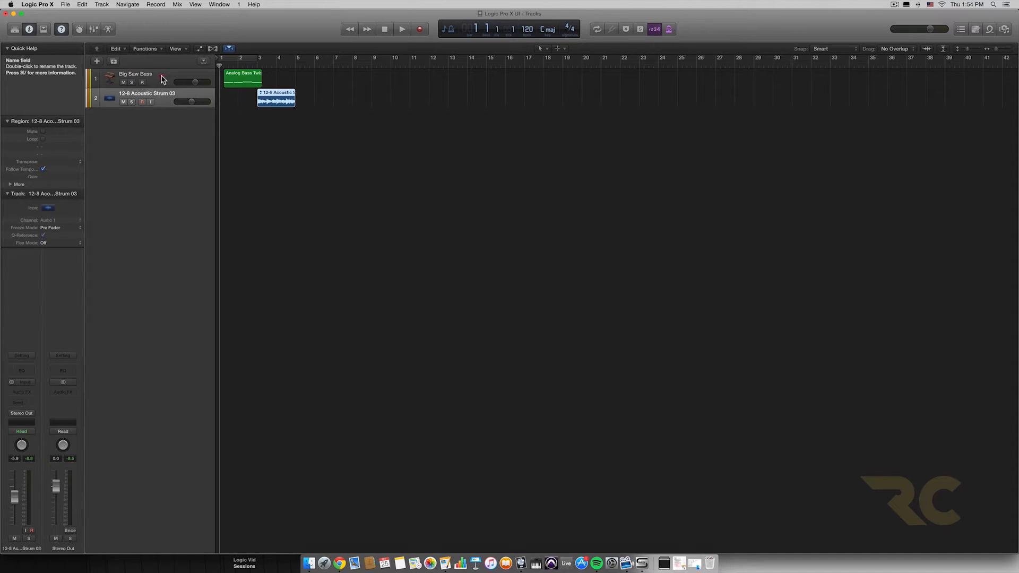
pyautogui.click(162, 80)
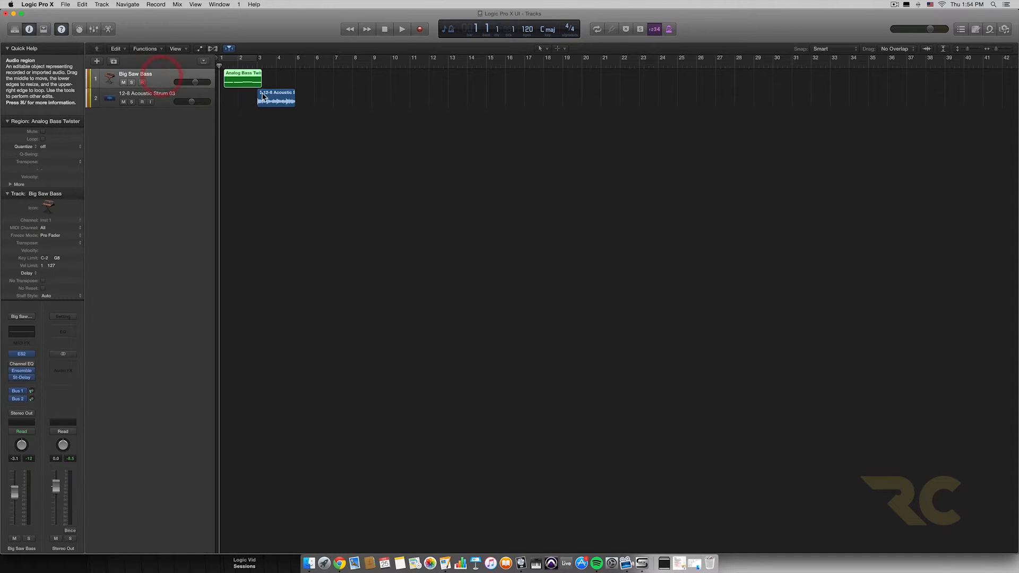
pyautogui.click(157, 97)
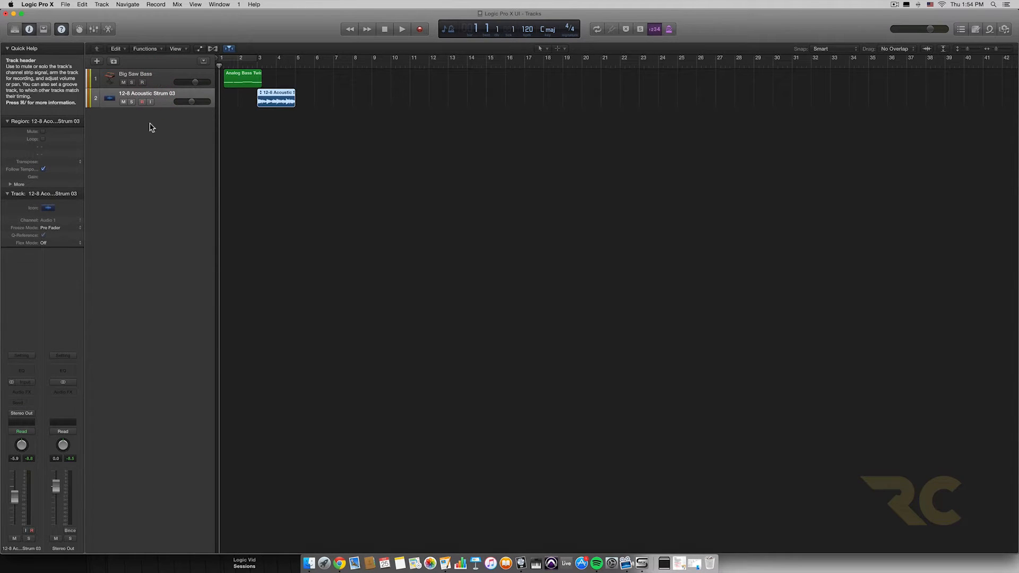
pyautogui.click(158, 82)
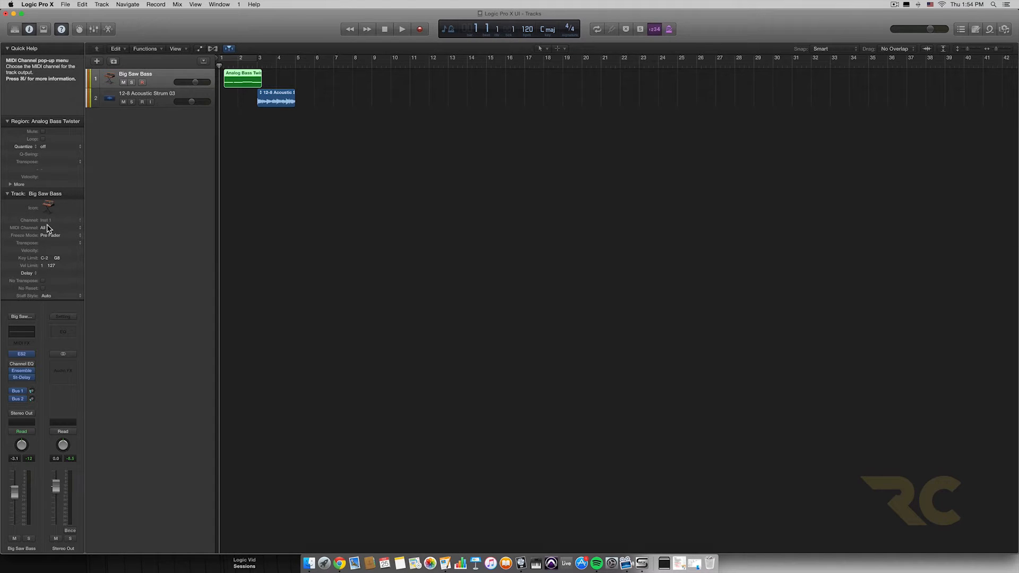
pyautogui.click(170, 97)
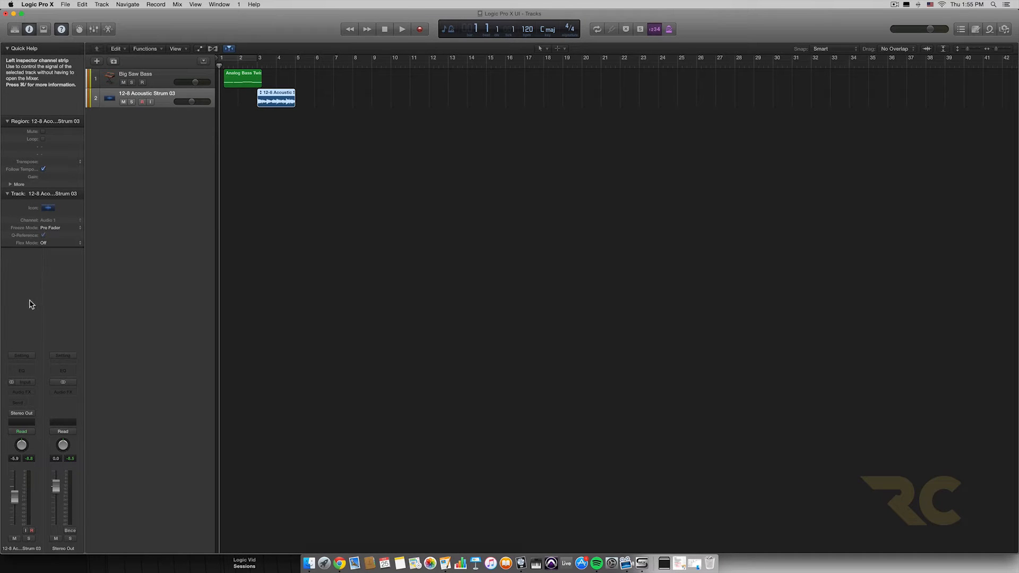
pyautogui.click(164, 71)
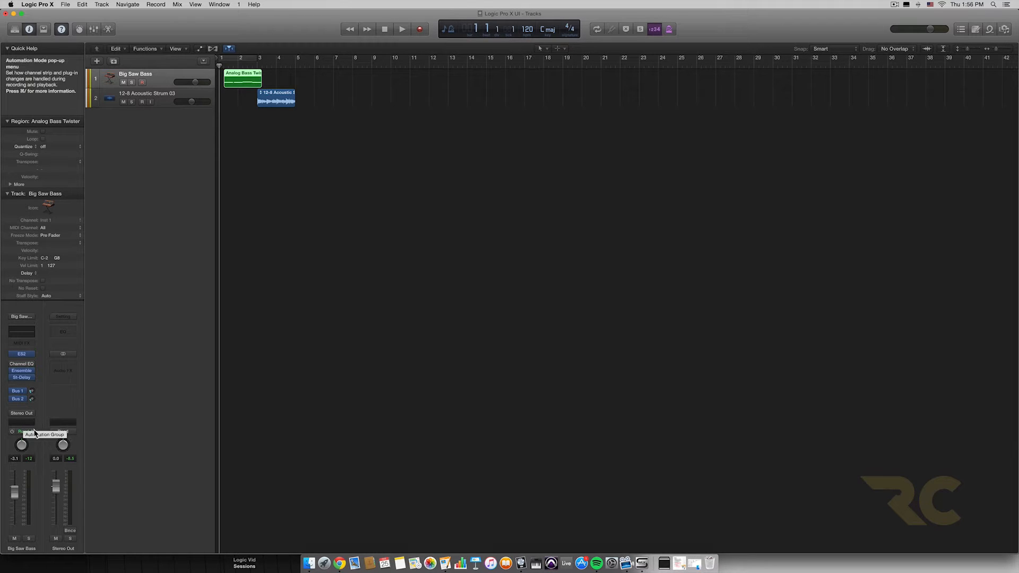
# Step: View the group assignment options for the Big Saw Bass channel strip
pyautogui.click(26, 424)
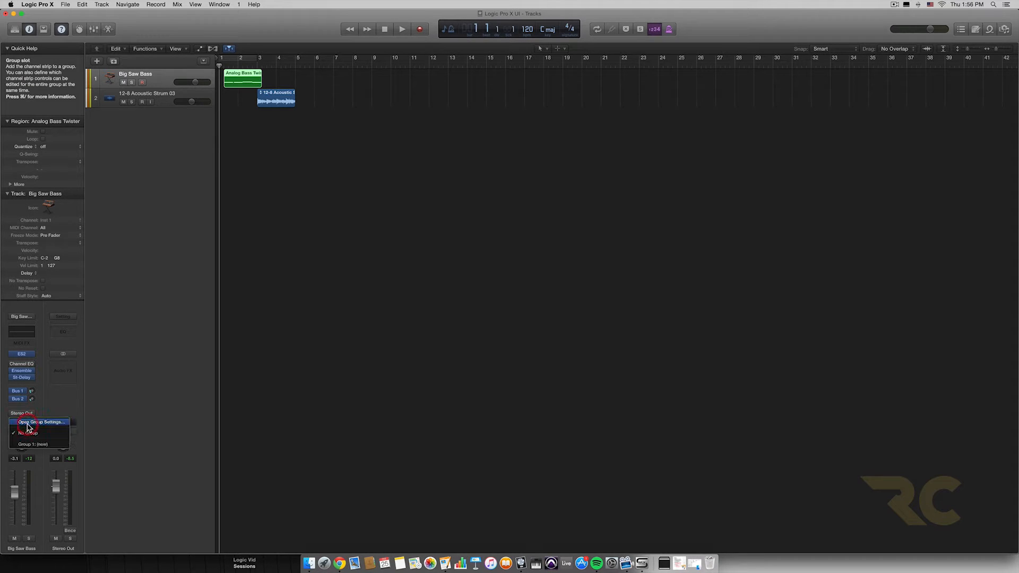
pyautogui.click(28, 445)
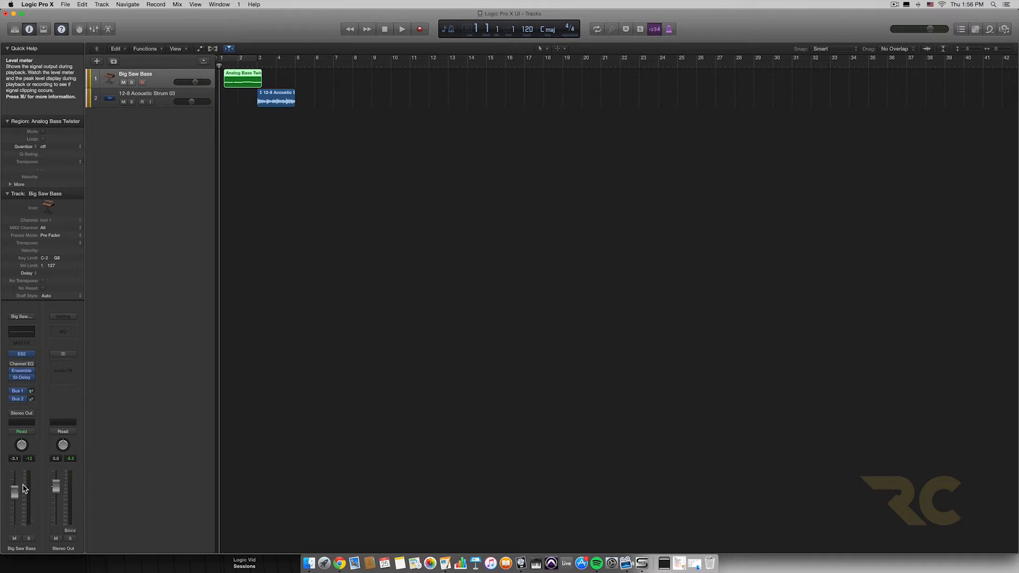
# Step: View the channel strips fed by the Bus 1 and Bus 2 sends of Big Saw Bass, returning to Stereo Out after each
pyautogui.click(25, 392)
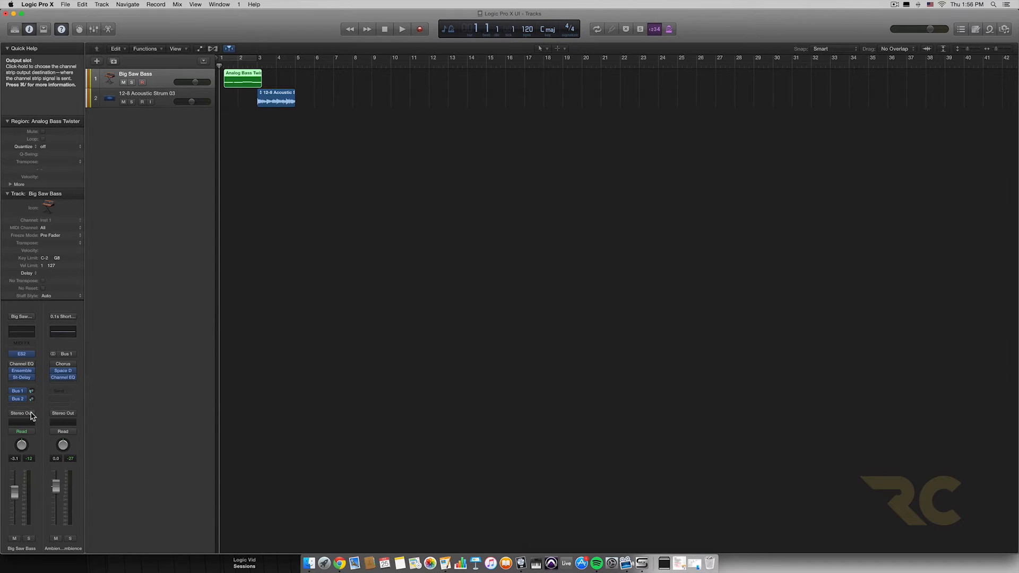
pyautogui.click(32, 415)
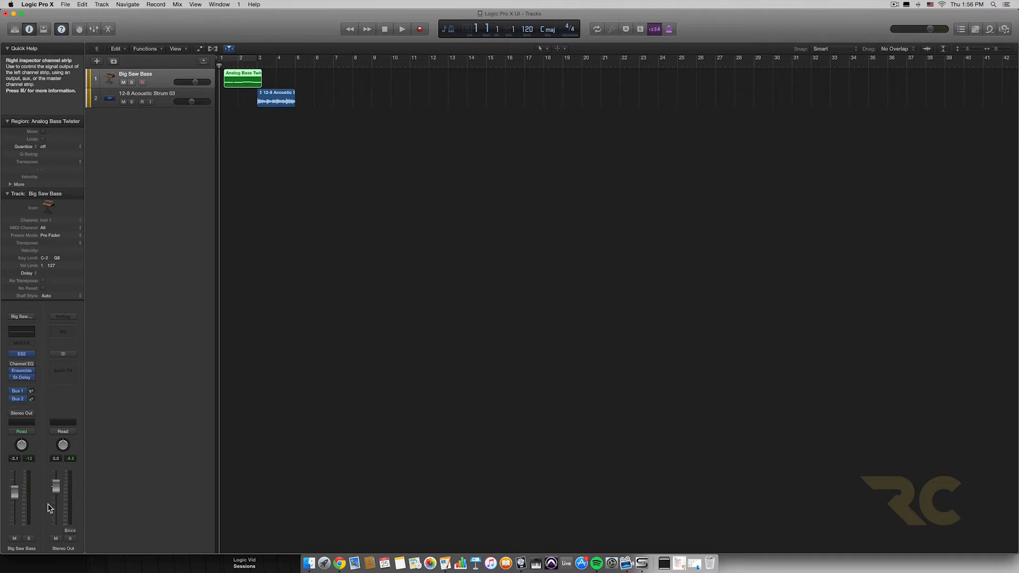
pyautogui.click(19, 399)
pyautogui.click(22, 413)
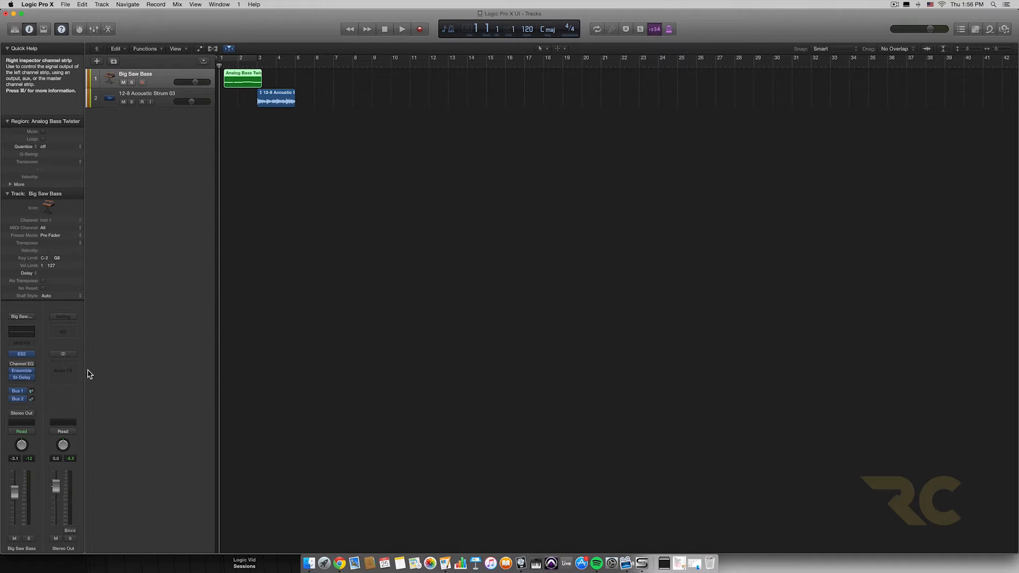
# Step: View the channel strip fed by the Bus 2 send once more and return to Stereo Out
pyautogui.click(21, 399)
pyautogui.click(26, 416)
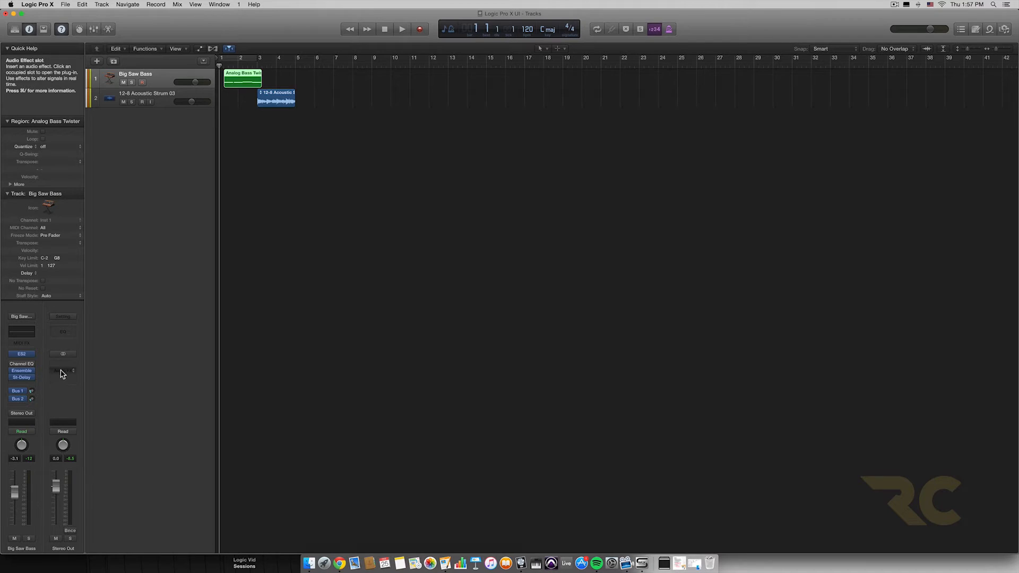
# Step: Show the toolbar and try Track Zoom on the Big Saw Bass track, switching it on and off again
pyautogui.click(45, 29)
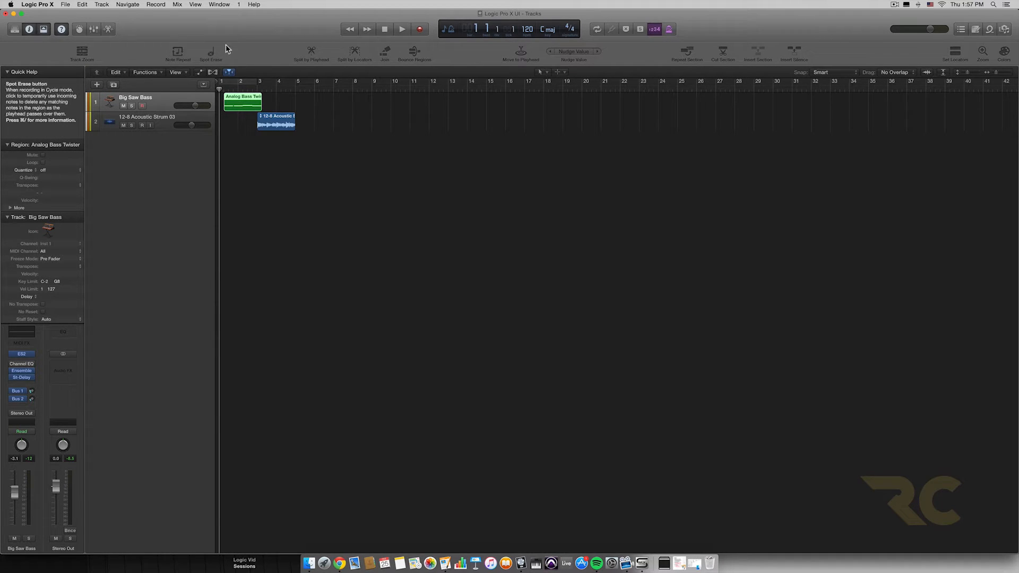
pyautogui.click(82, 52)
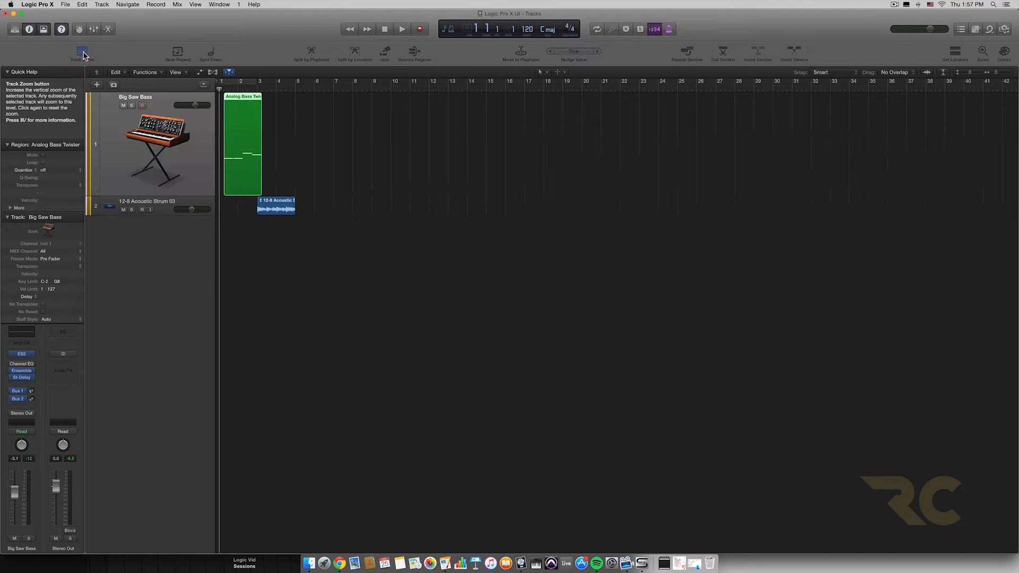
pyautogui.click(82, 52)
# Step: View the Note Repeat settings for rate, velocity and gate, moving their window beside the tracks and closing it
pyautogui.click(177, 52)
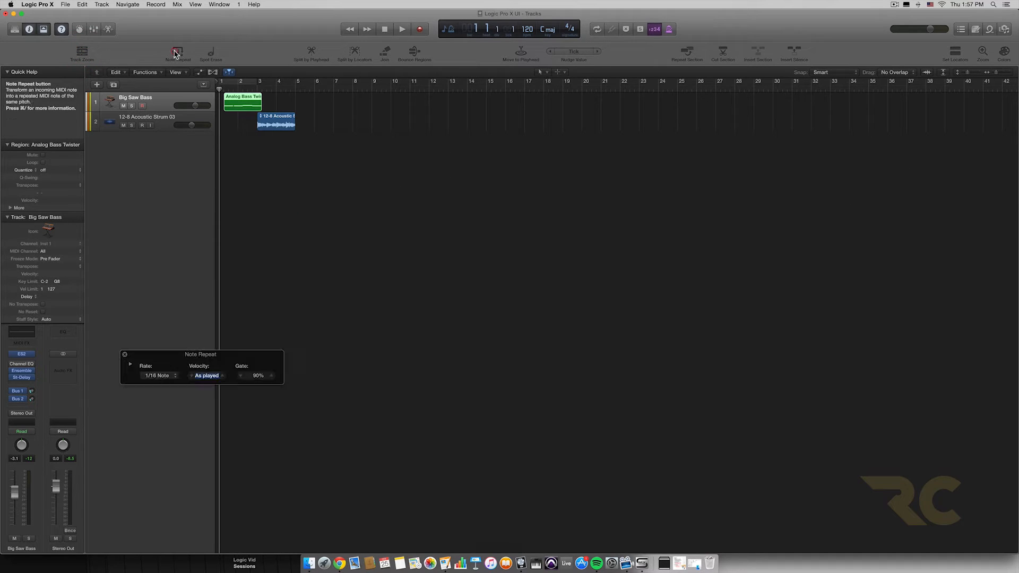
pyautogui.moveTo(240, 359); pyautogui.dragTo(304, 291)
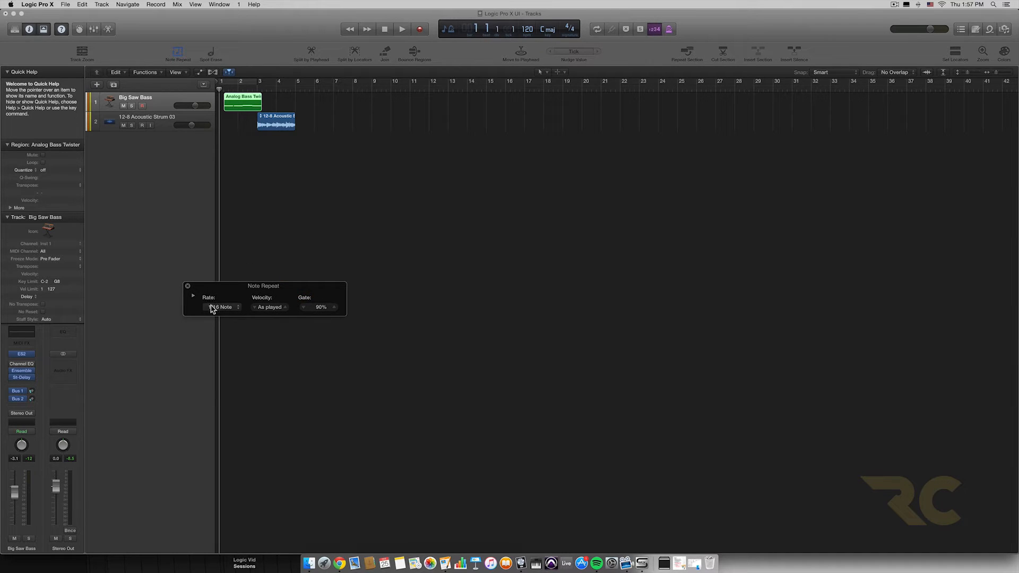
pyautogui.click(187, 285)
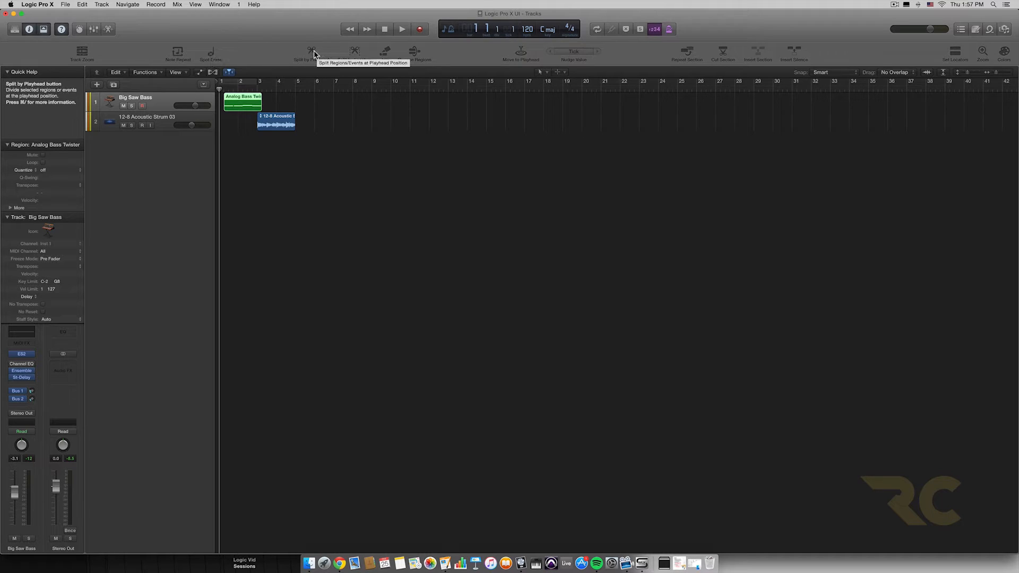
# Step: Split the Analog Bass Twister region at the playhead at bar 2 beat 2 and undo the split
pyautogui.click(243, 89)
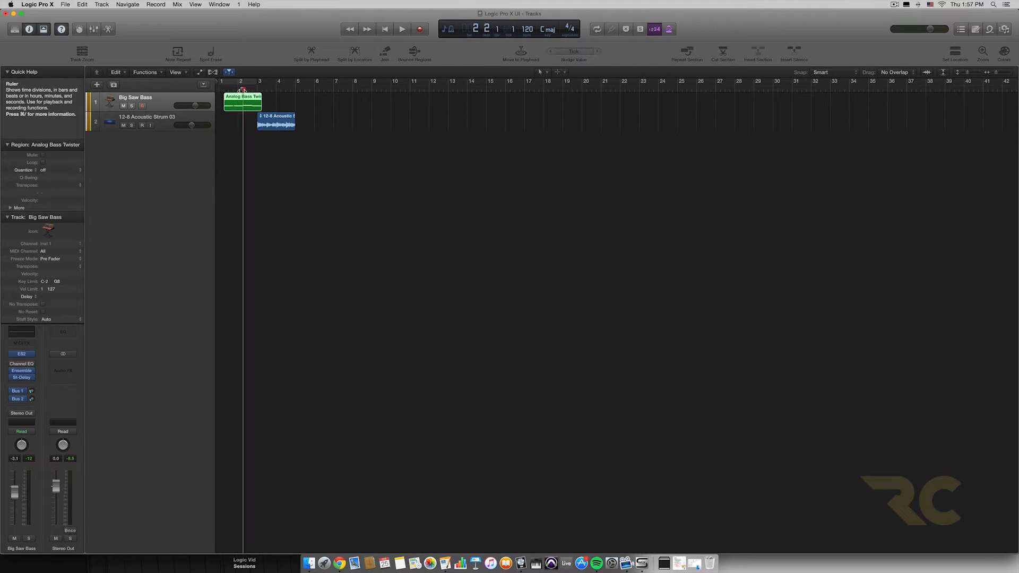
pyautogui.click(311, 51)
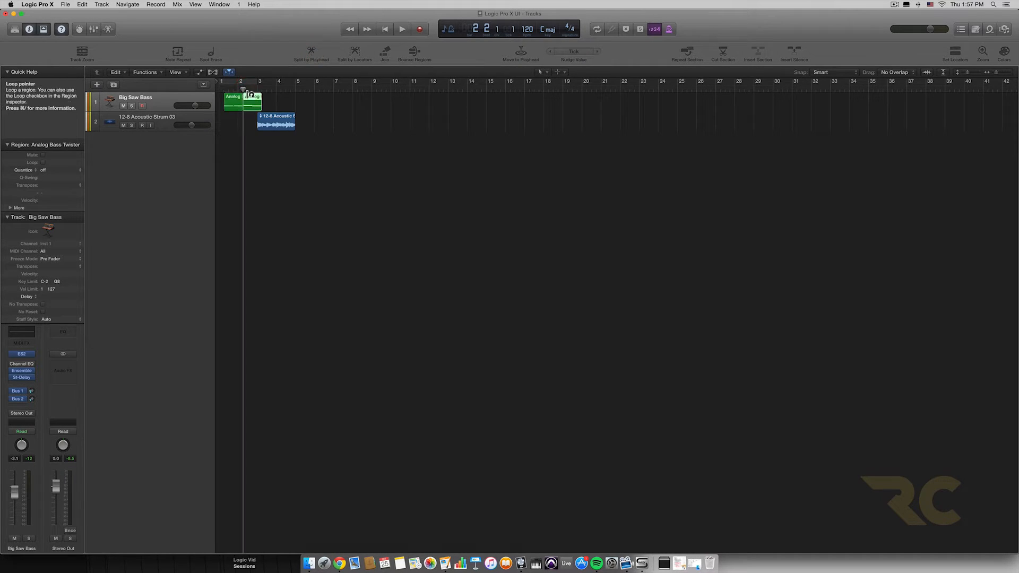
pyautogui.moveTo(229, 89)
pyautogui.mouseDown()
pyautogui.moveTo(262, 92)
pyautogui.moveTo(243, 89)
pyautogui.mouseUp()
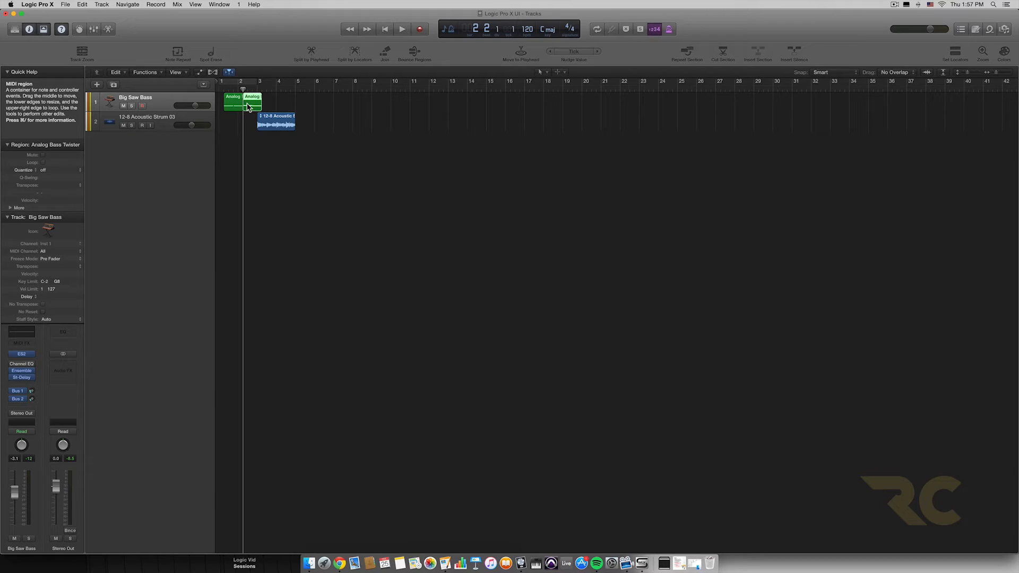
pyautogui.press('super+z')
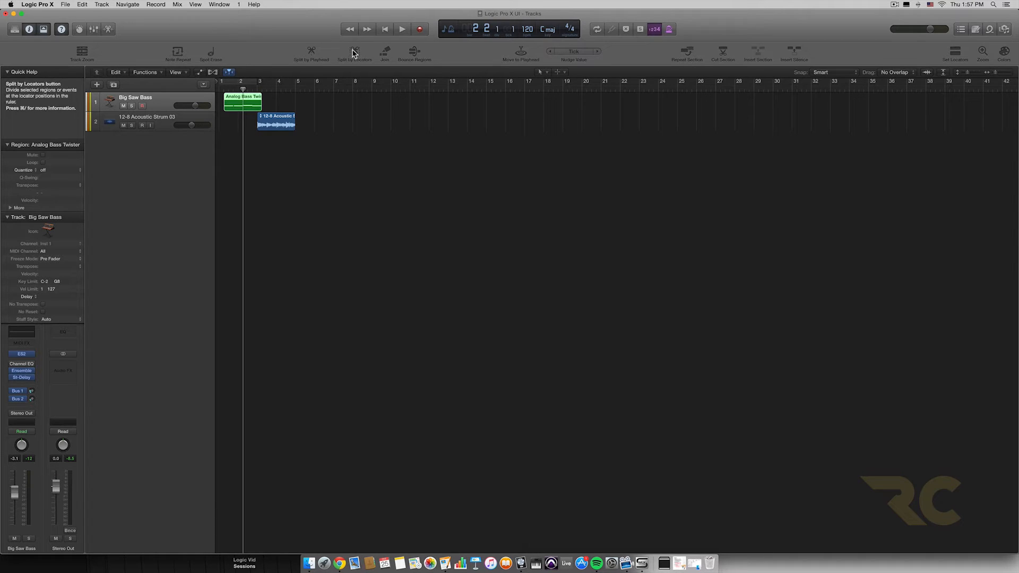
# Step: Split the Analog Bass Twister region at the borders of a cycle area from bar 2 to bar 3, splitting the crossing notes
pyautogui.click(243, 82)
pyautogui.moveTo(242, 82); pyautogui.dragTo(249, 82)
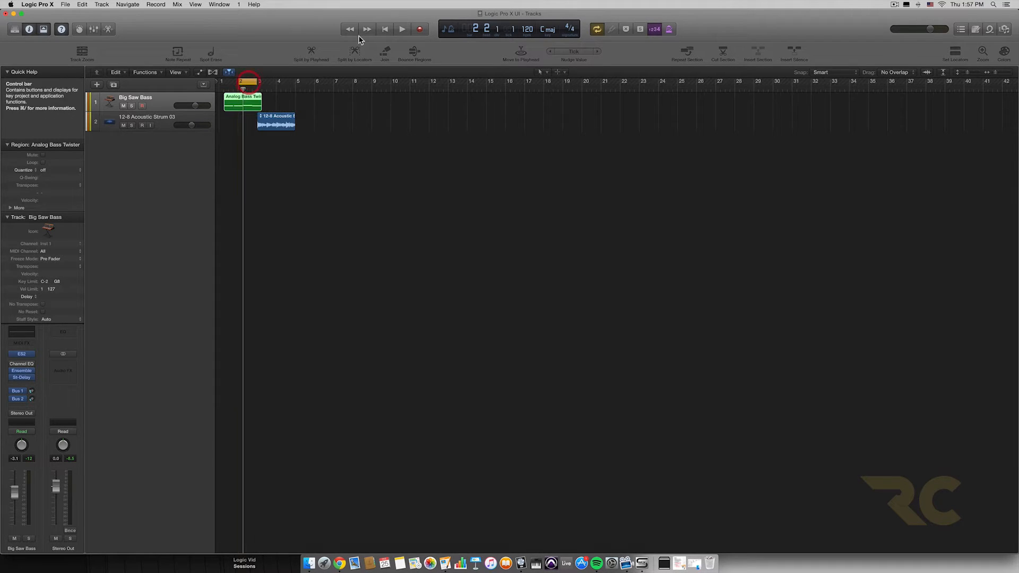
pyautogui.click(353, 51)
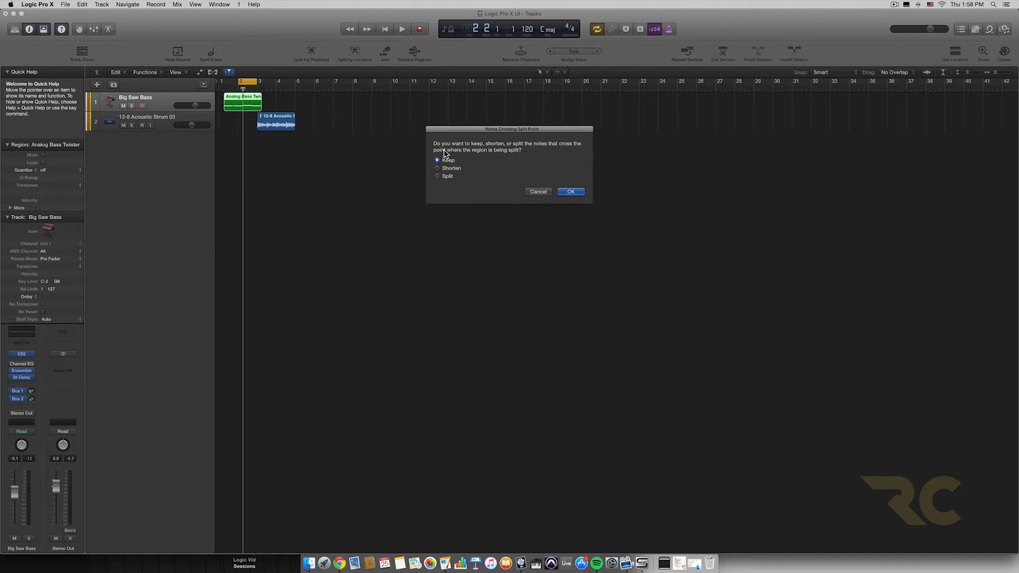
pyautogui.moveTo(497, 129); pyautogui.dragTo(374, 162)
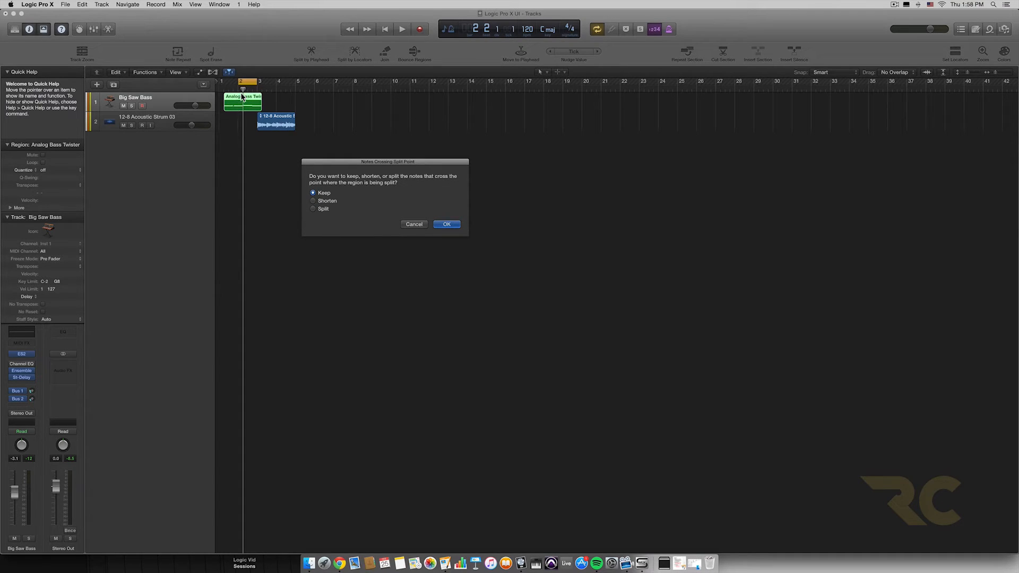
pyautogui.click(315, 210)
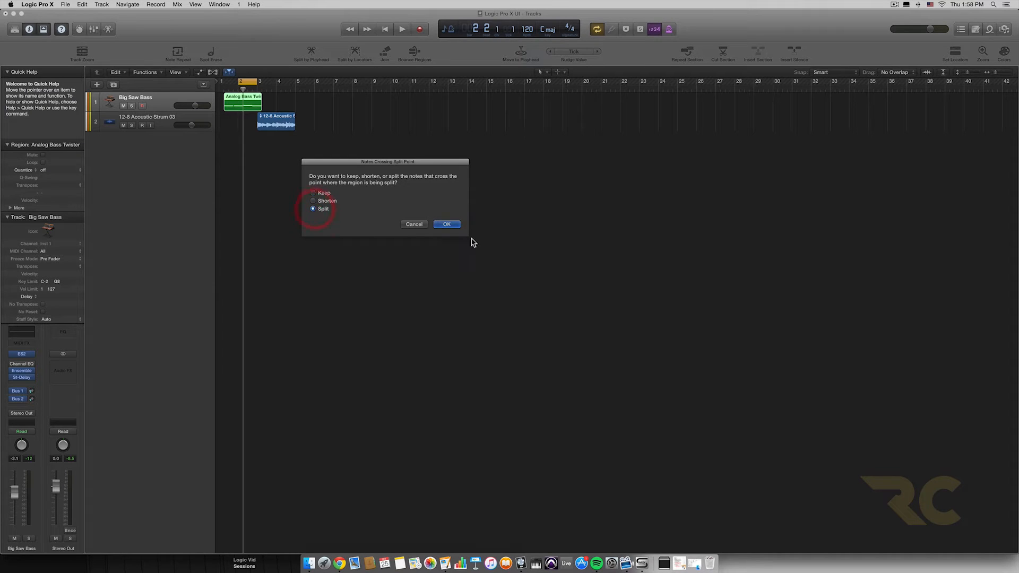
pyautogui.click(447, 224)
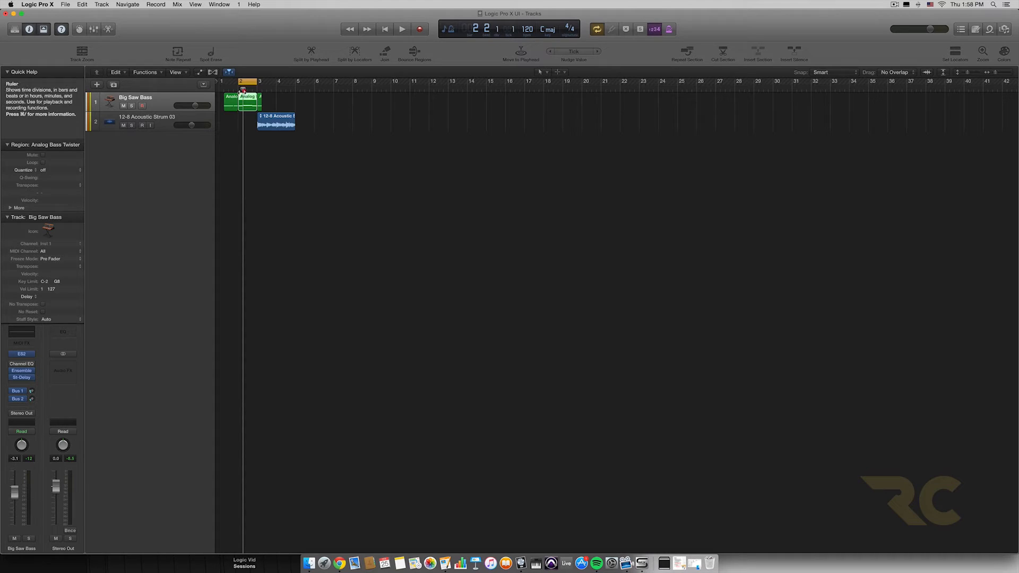
# Step: Sweep the playhead from bar 2 to bar 3 to point out the split section, and undo the split by locators
pyautogui.click(238, 91)
pyautogui.moveTo(237, 90); pyautogui.dragTo(257, 90)
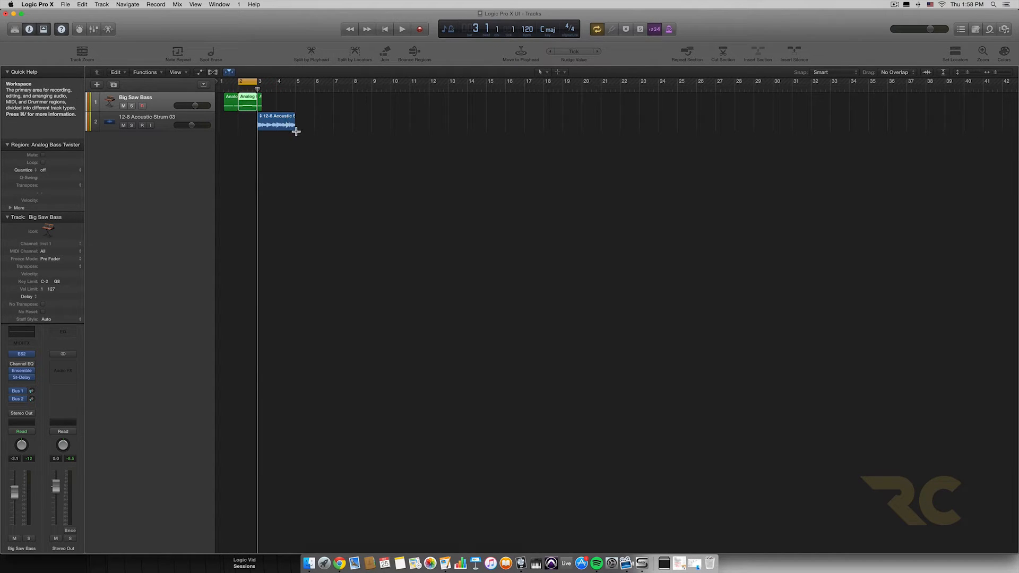
pyautogui.press('super+z')
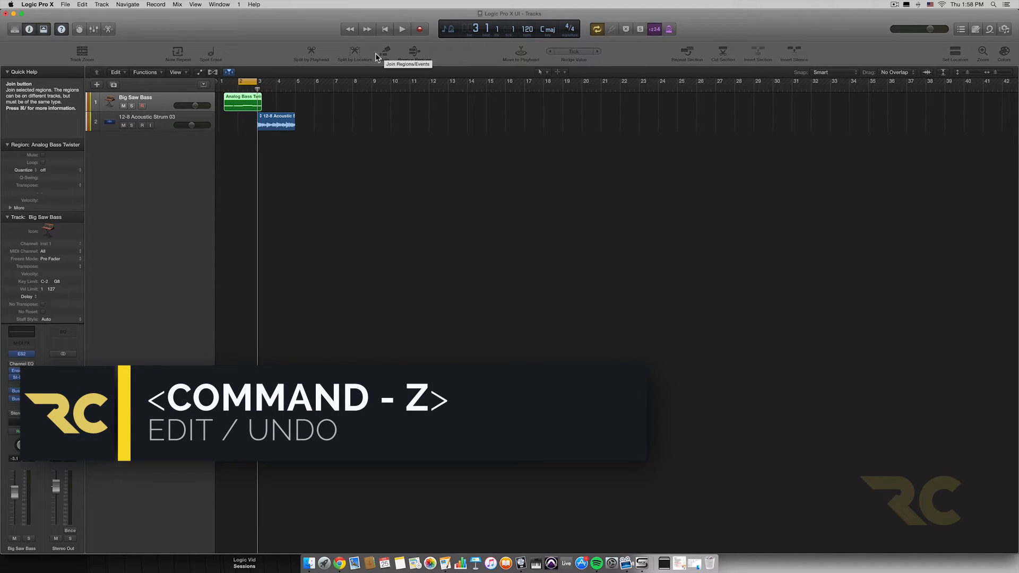
# Step: Split the Analog Bass Twister region at bar 2 beat 3, select both parts and join them back together
pyautogui.click(247, 89)
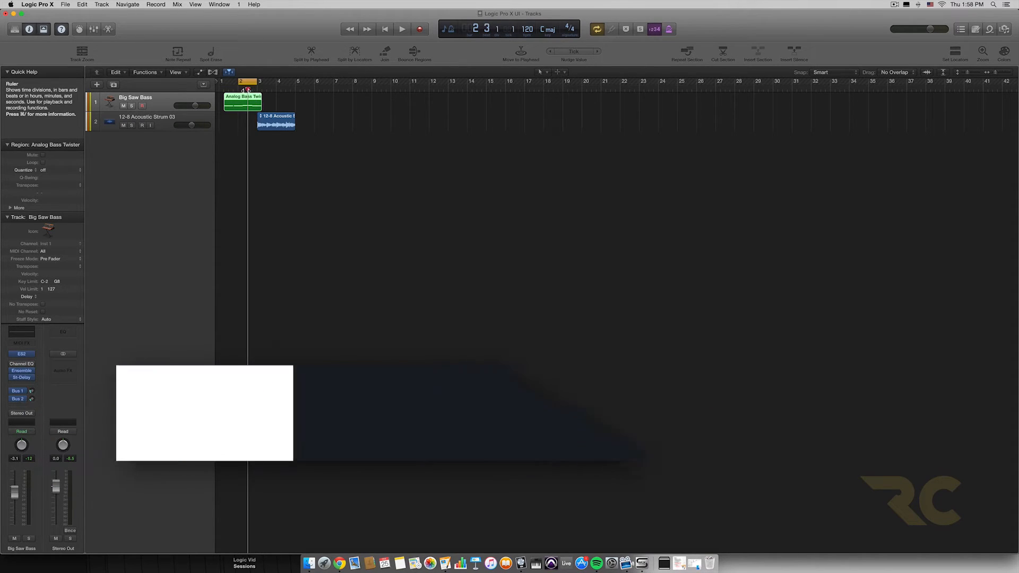
pyautogui.click(312, 52)
pyautogui.click(576, 191)
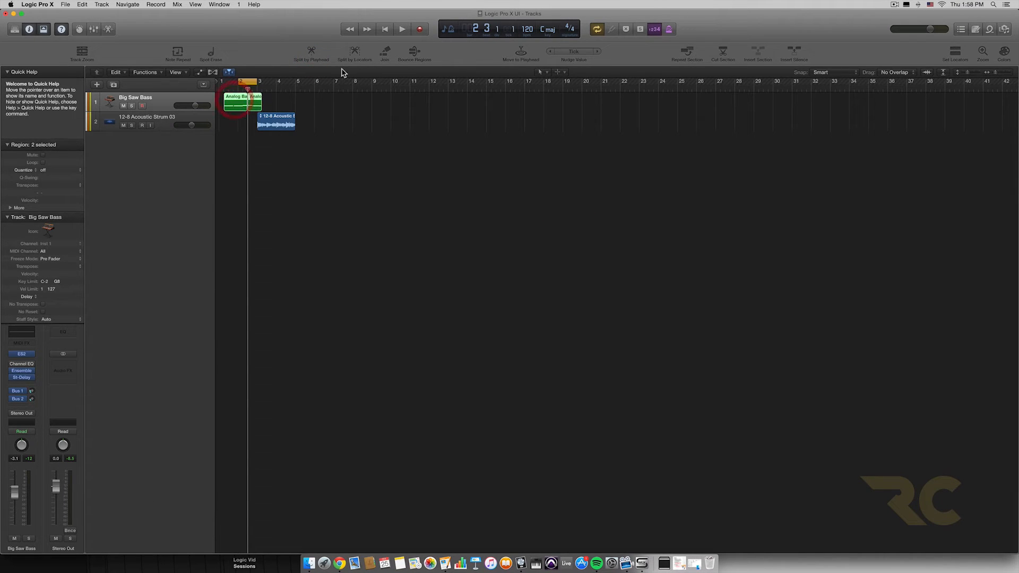
pyautogui.click(387, 51)
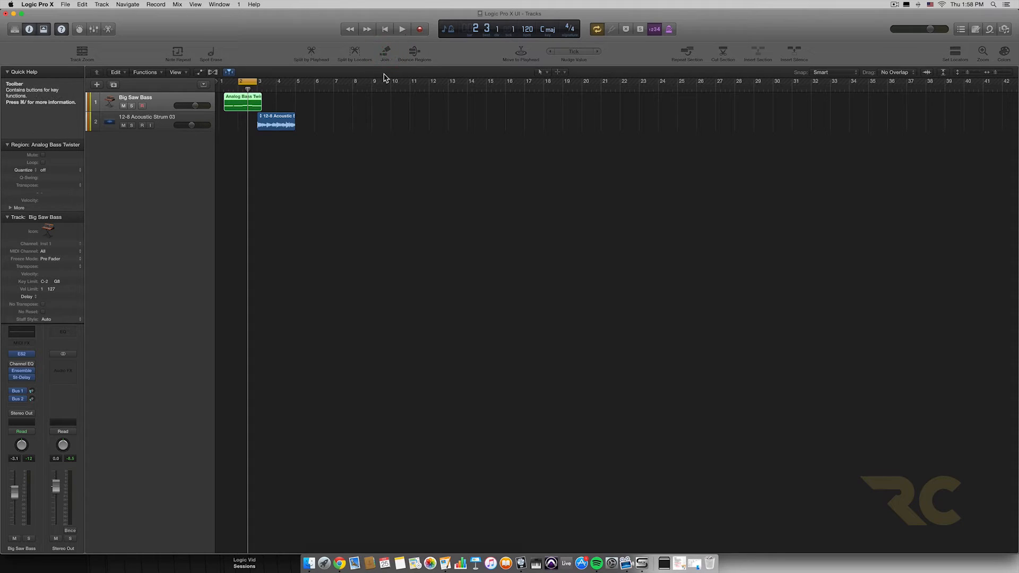
# Step: Undo the join and the split of the Analog Bass Twister region
pyautogui.press('super+t')
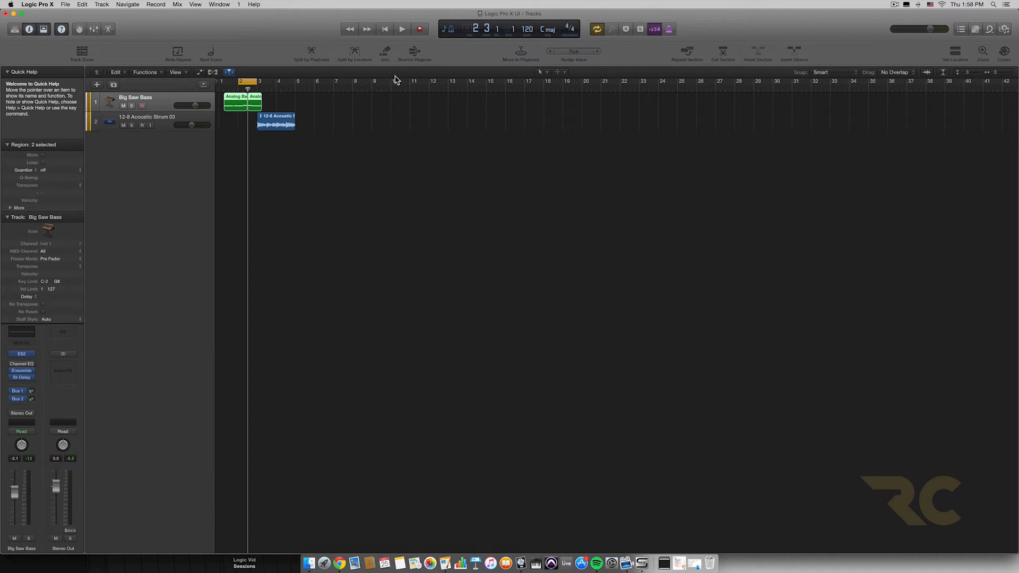
pyautogui.press('super+z')
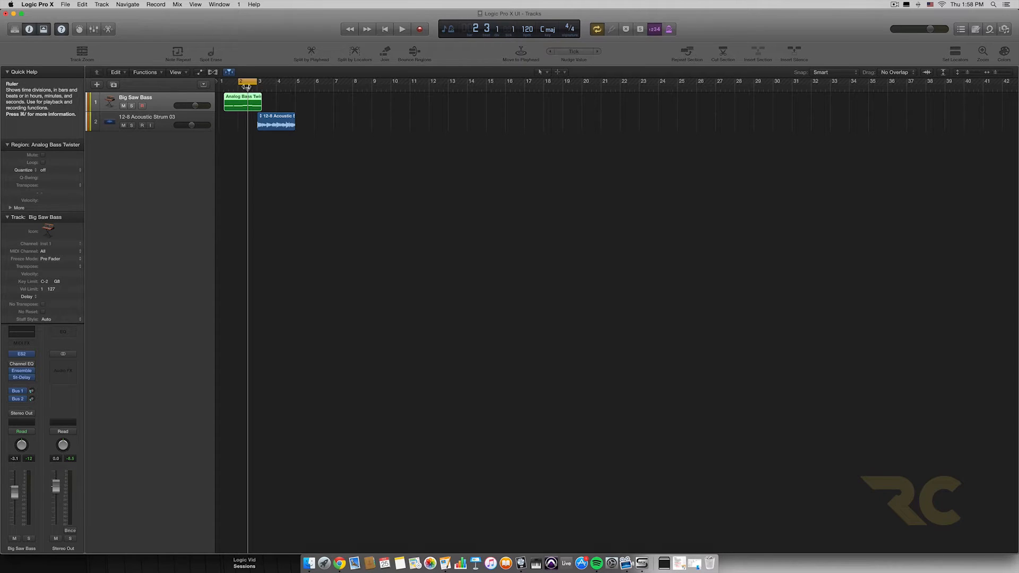
# Step: Move the cycle area to around bar 7 with a marker beneath it, and turn cycle mode off
pyautogui.moveTo(249, 82); pyautogui.dragTo(340, 86)
pyautogui.click(342, 88)
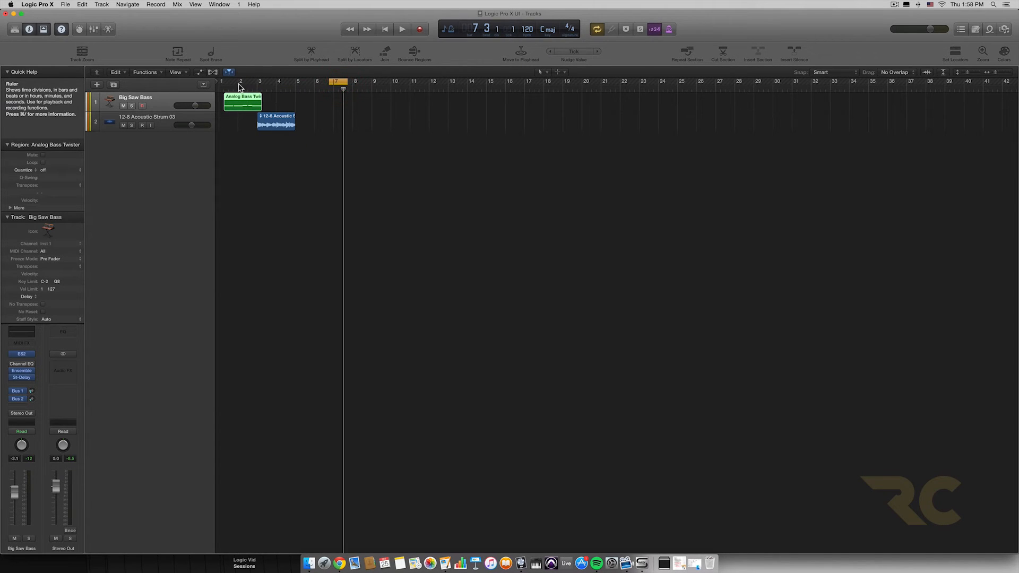
pyautogui.press('super+z')
pyautogui.click(295, 88)
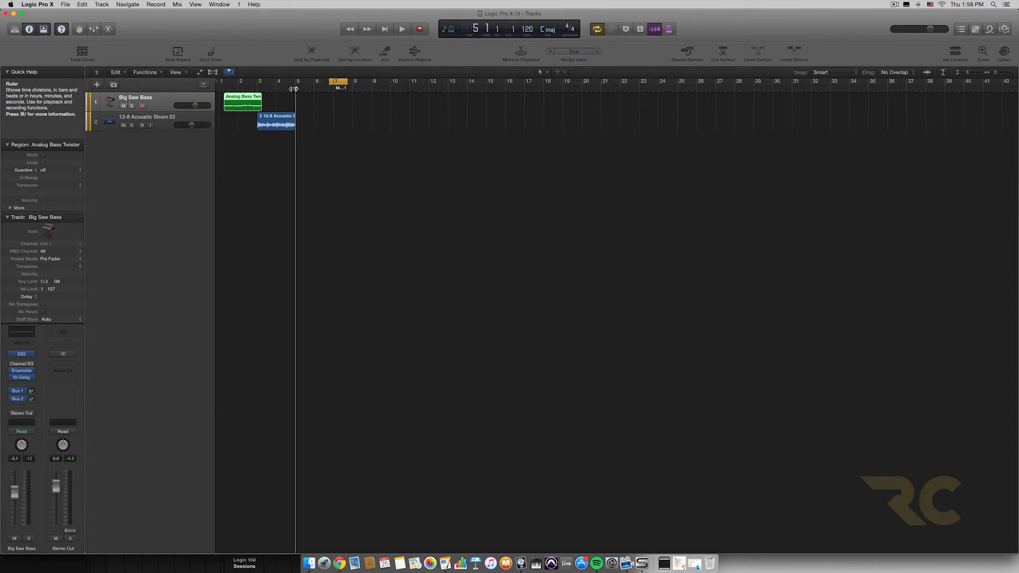
pyautogui.click(335, 81)
# Step: Place the playhead at bar 2 and bounce the Analog Bass Twister region in place to a new track as Analog Bass Twister_bip, muting the source
pyautogui.click(240, 90)
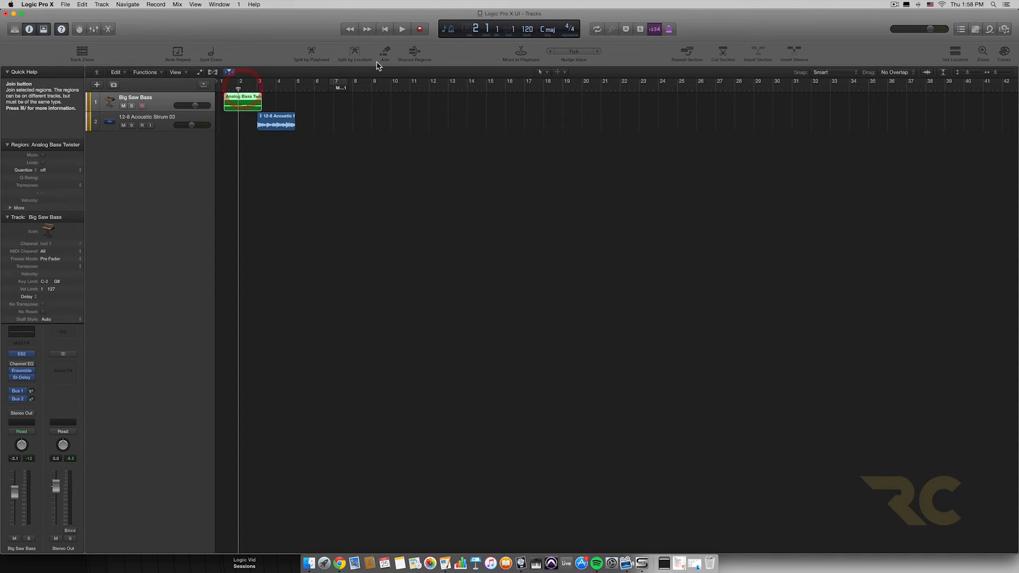
pyautogui.click(415, 53)
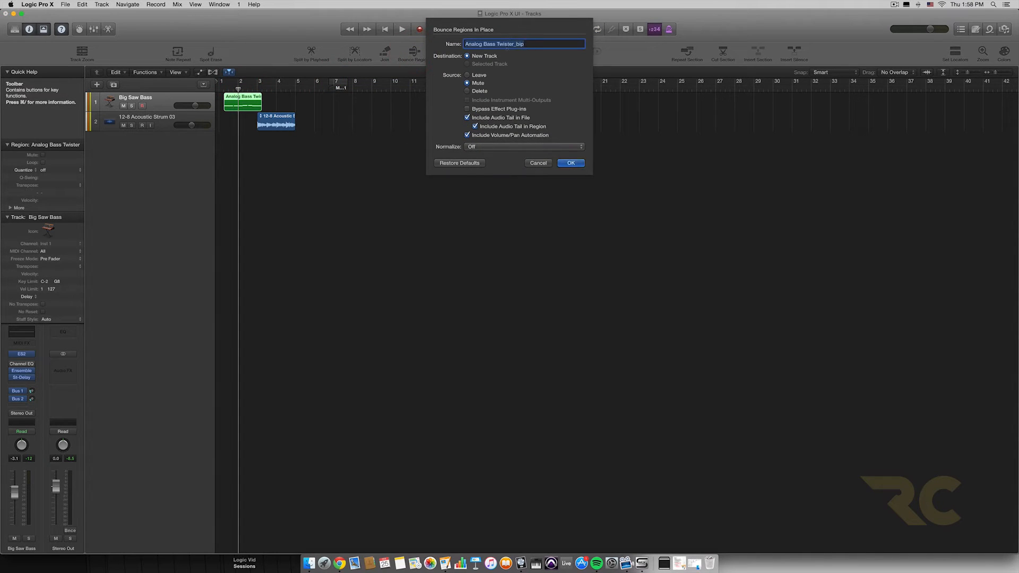
pyautogui.click(569, 163)
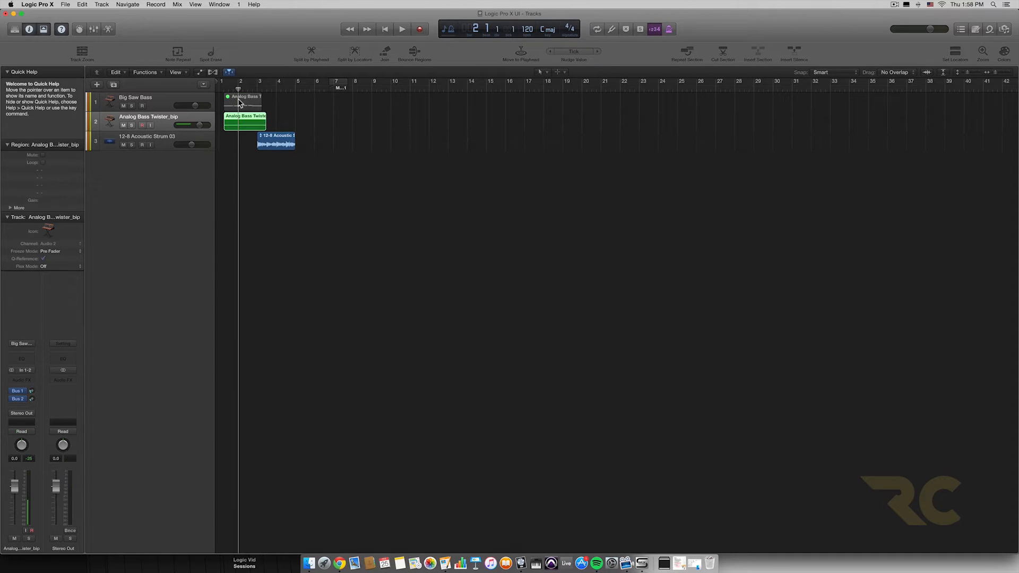
# Step: Compare the muted Big Saw Bass region with the bounced audio region, opening the bounce's waveform in the audio editor and closing it
pyautogui.click(162, 108)
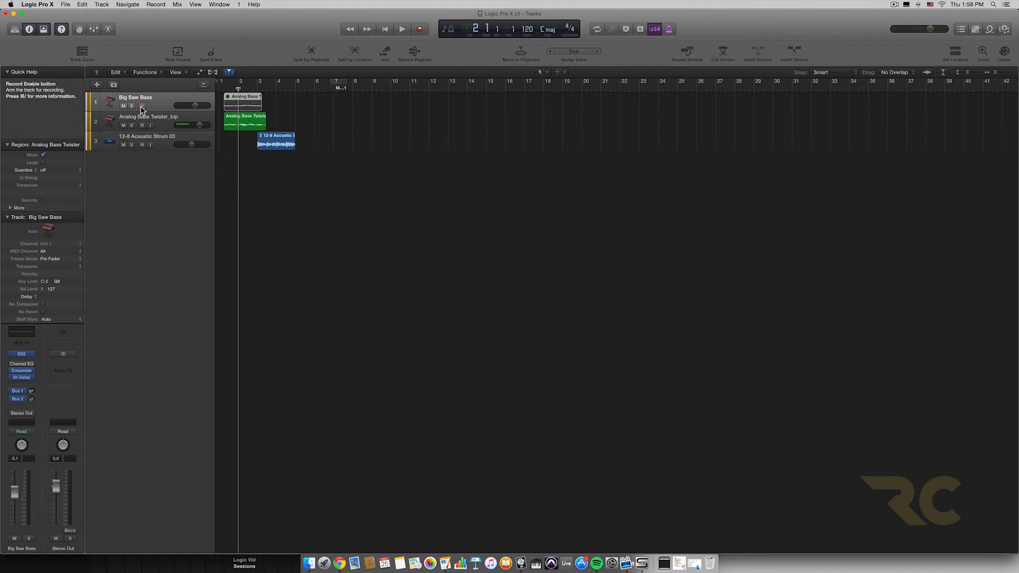
pyautogui.click(142, 107)
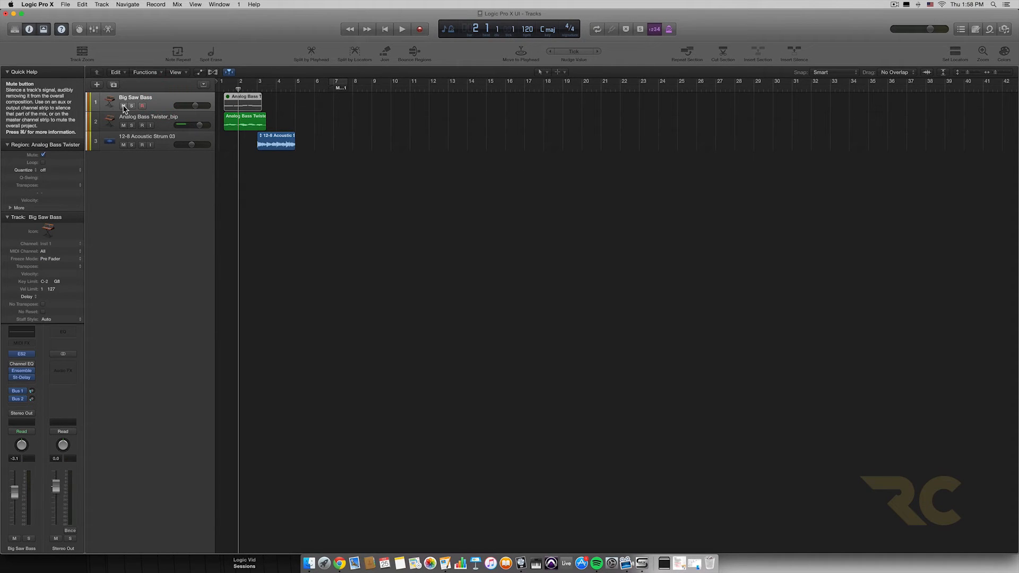
pyautogui.click(234, 122)
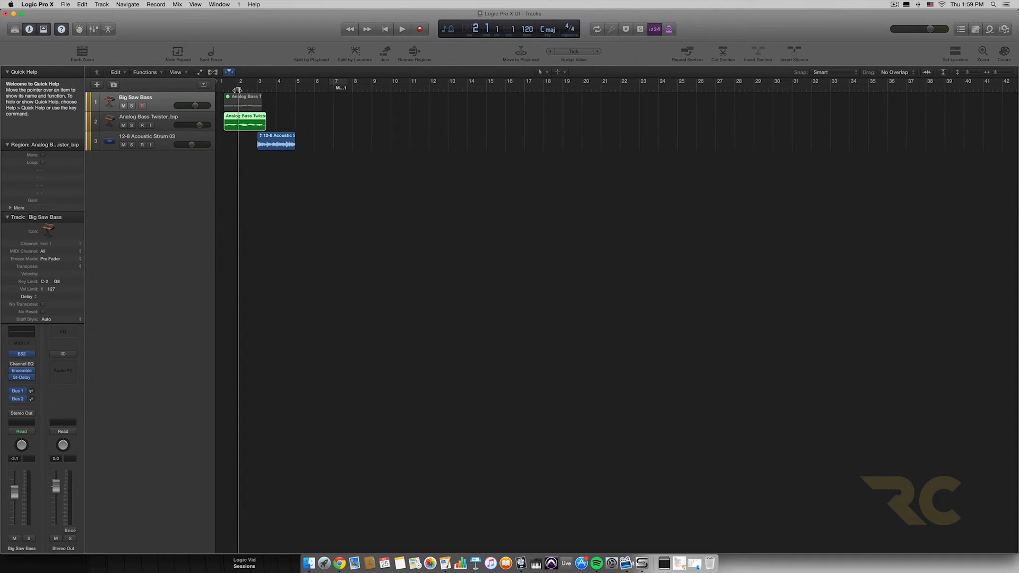
pyautogui.doubleClick(246, 126)
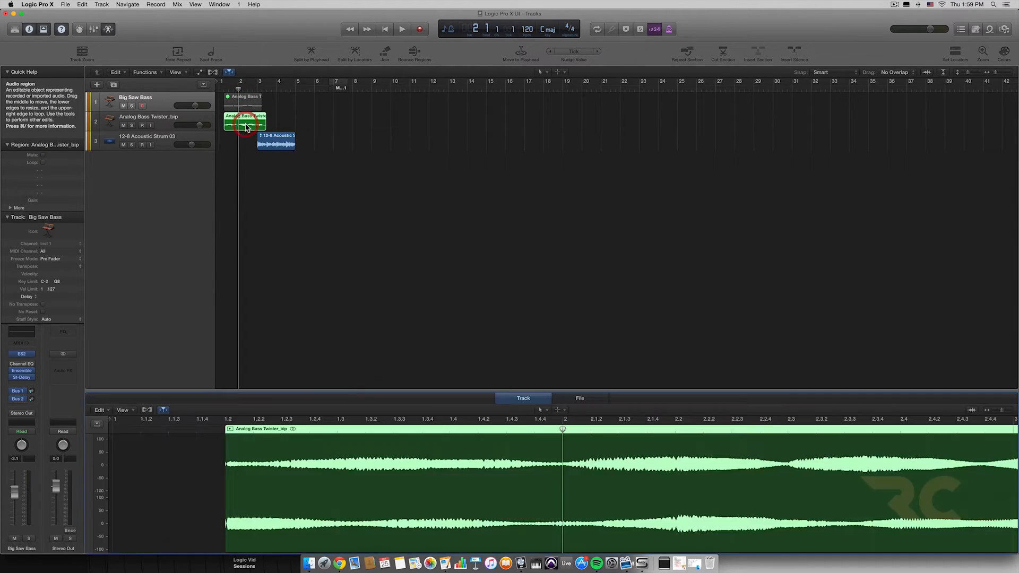
pyautogui.moveTo(405, 290); pyautogui.dragTo(414, 554)
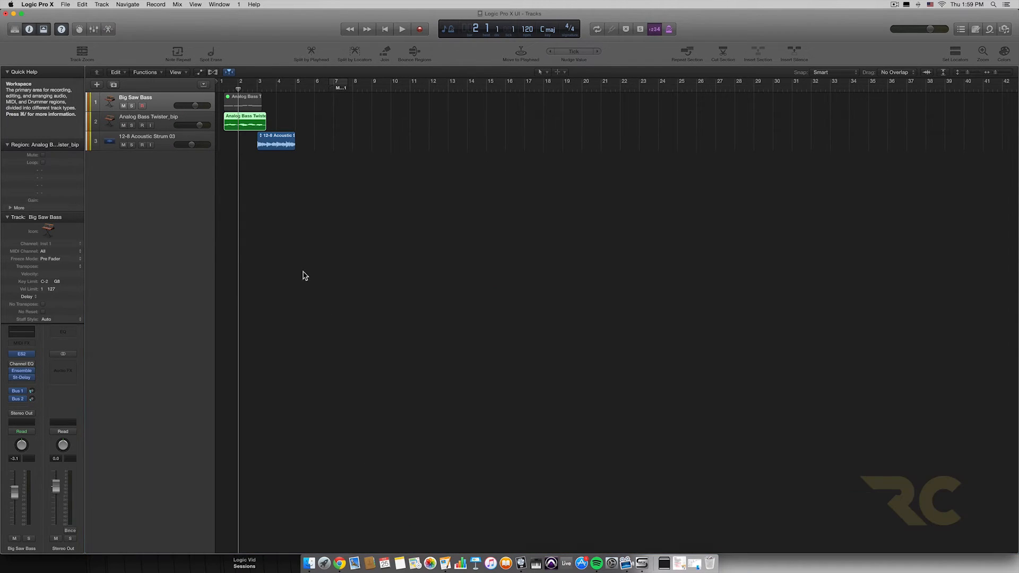
# Step: Delete the bounced audio region from the Analog Bass Twister_bip track
pyautogui.click(158, 121)
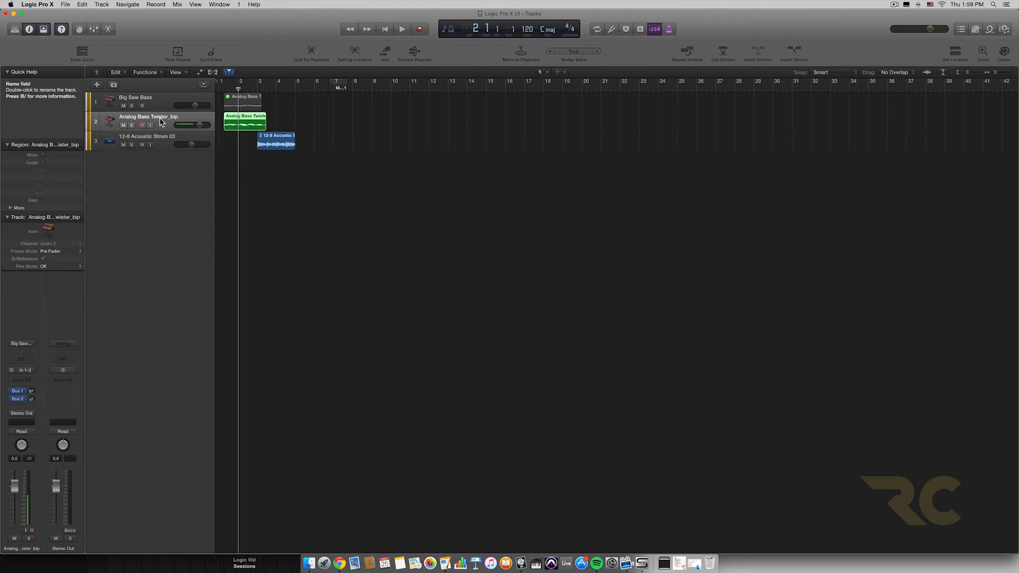
pyautogui.press('Delete')
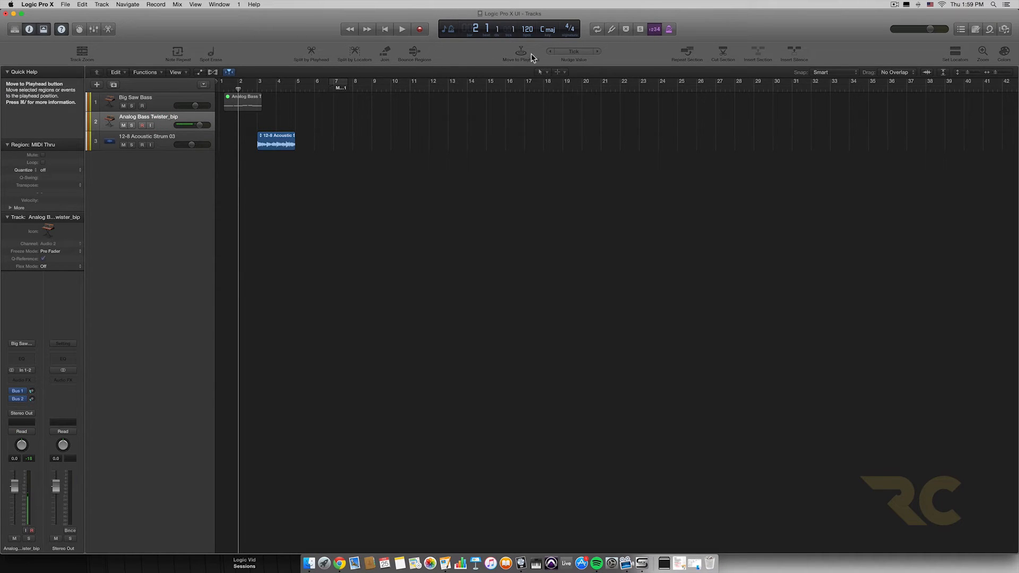
# Step: Move the Analog Bass Twister region to the playhead at bar 16 with Move to Playhead, and undo the move
pyautogui.click(232, 106)
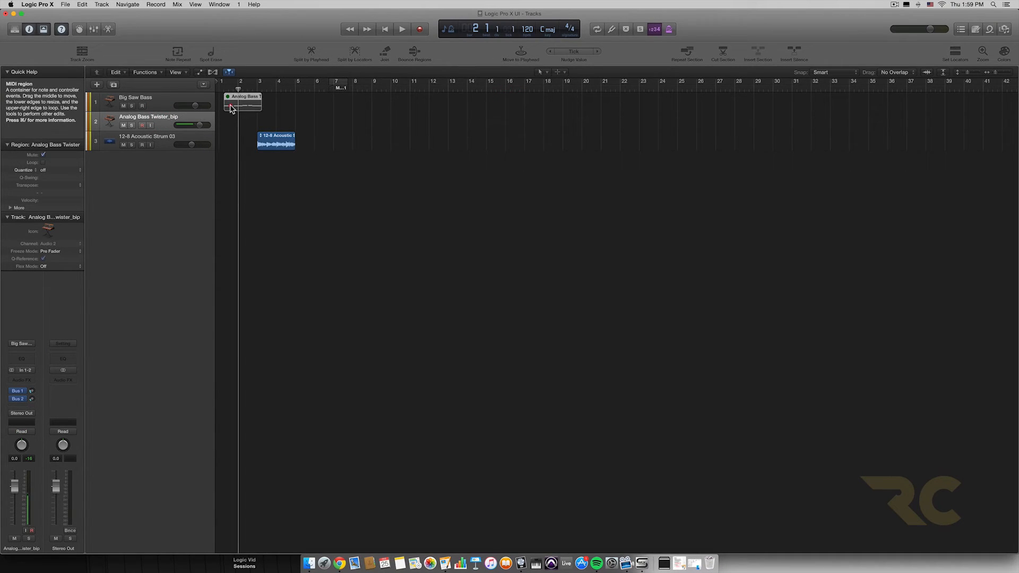
pyautogui.click(506, 86)
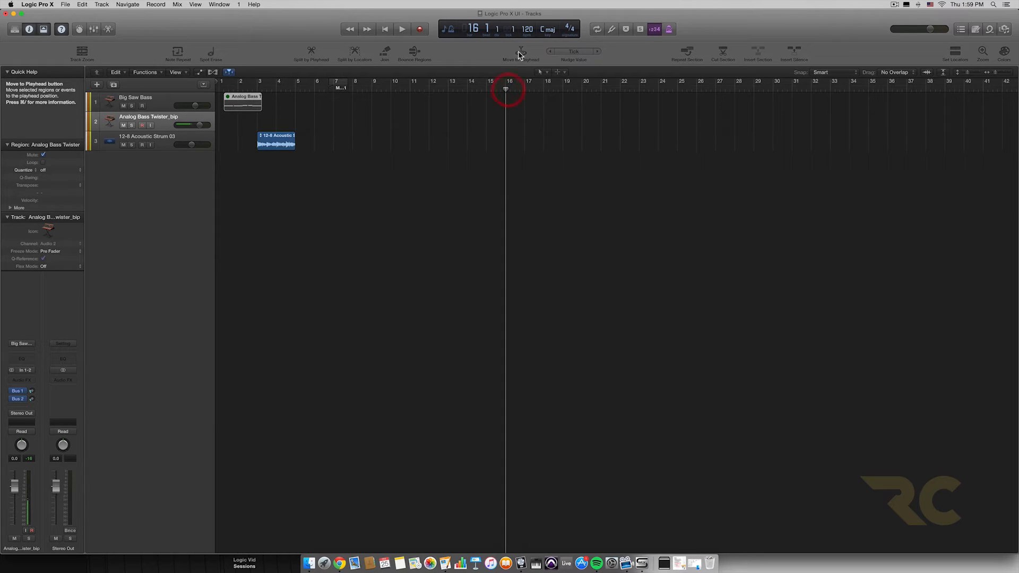
pyautogui.click(520, 52)
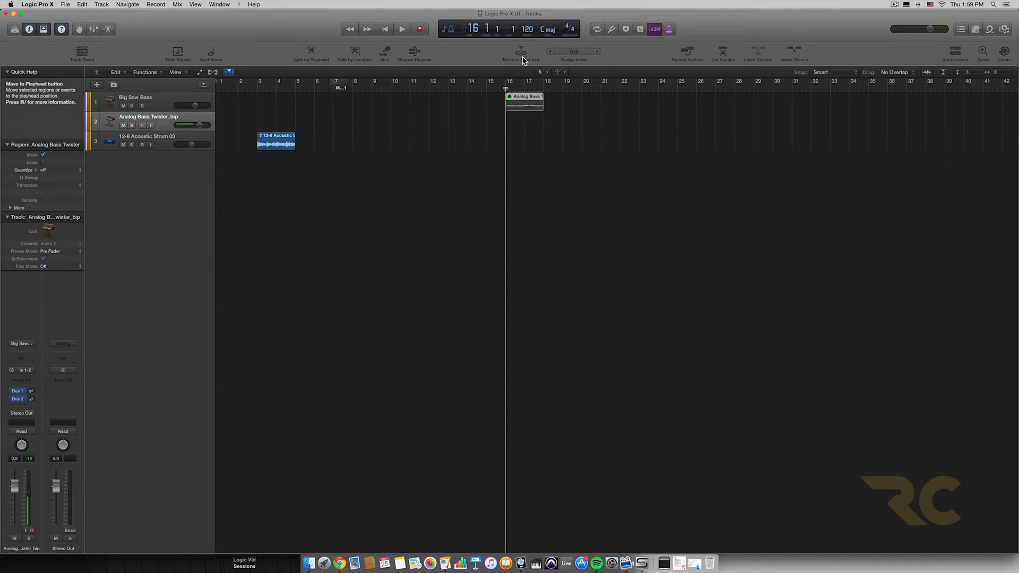
pyautogui.press('super+z')
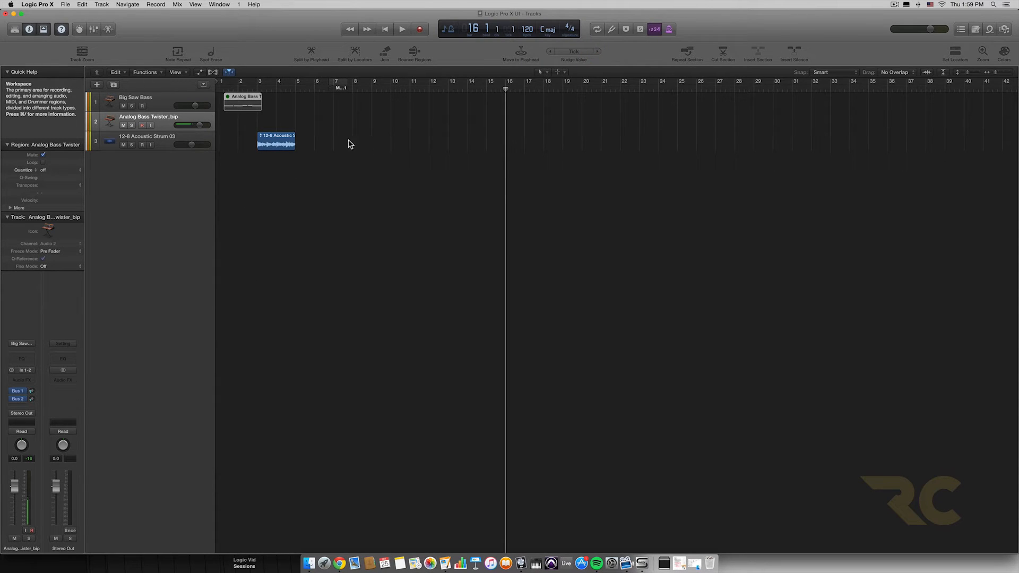
# Step: Nudge the Analog Bass Twister region back by one tick and place the playhead at bar 2 beat 2
pyautogui.click(550, 53)
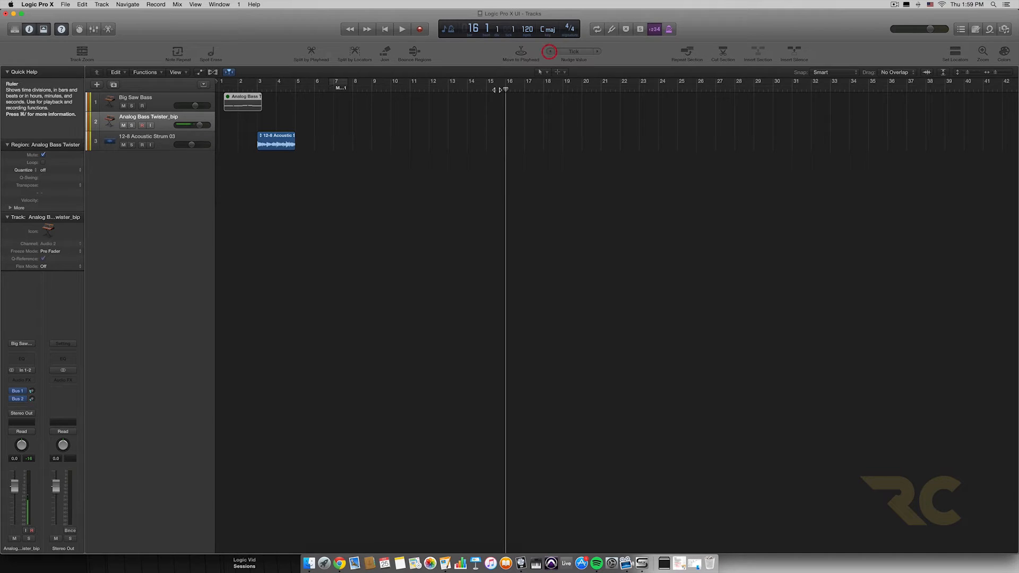
pyautogui.moveTo(506, 91); pyautogui.dragTo(244, 88)
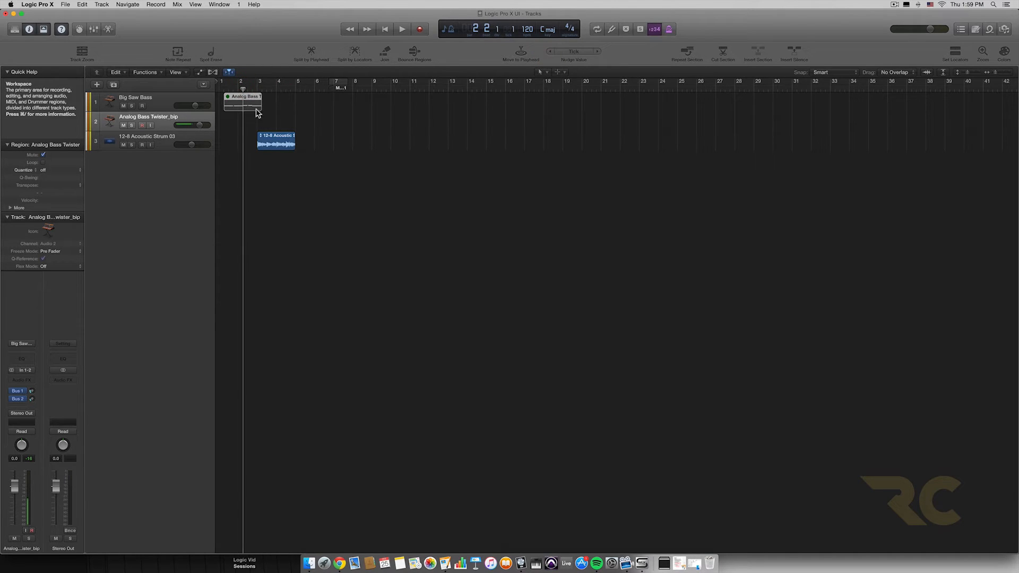
# Step: Zoom the tracks area in and out horizontally and vertically to examine the Analog Bass Twister region closely
pyautogui.press('super+Right')
pyautogui.press('super+Right')
pyautogui.press('super+Right')
pyautogui.press('super+Right')
pyautogui.press('super+Right')
pyautogui.press('super+Right')
pyautogui.press('super+Up')
pyautogui.press('super+Down')
pyautogui.press('super+Down')
pyautogui.press('super+Down')
pyautogui.press('super+Down')
pyautogui.press('super+Down')
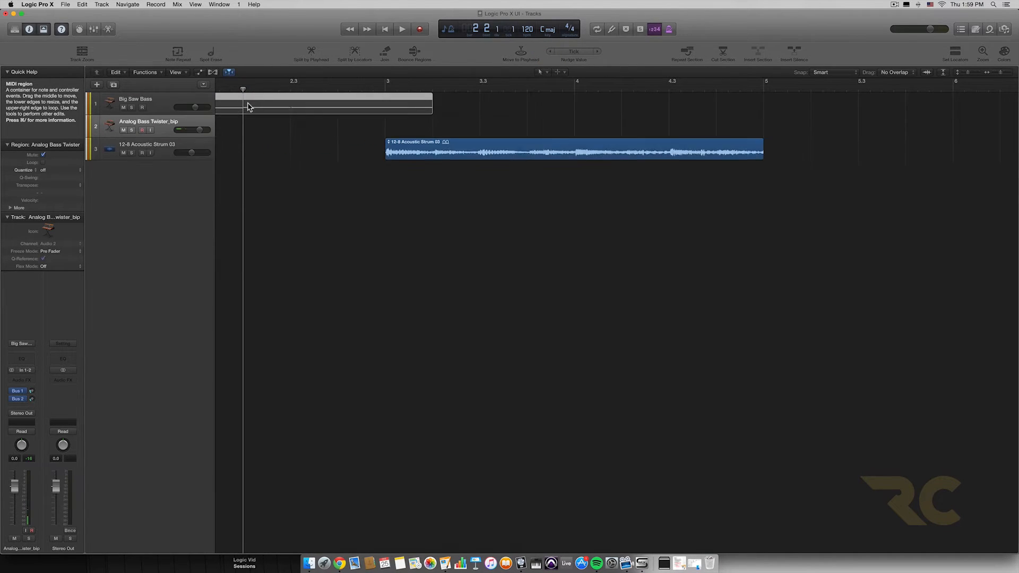
pyautogui.press('super+Down')
pyautogui.press('super+Down')
pyautogui.press('super+Down')
pyautogui.press('super+Left')
pyautogui.press('super+Left')
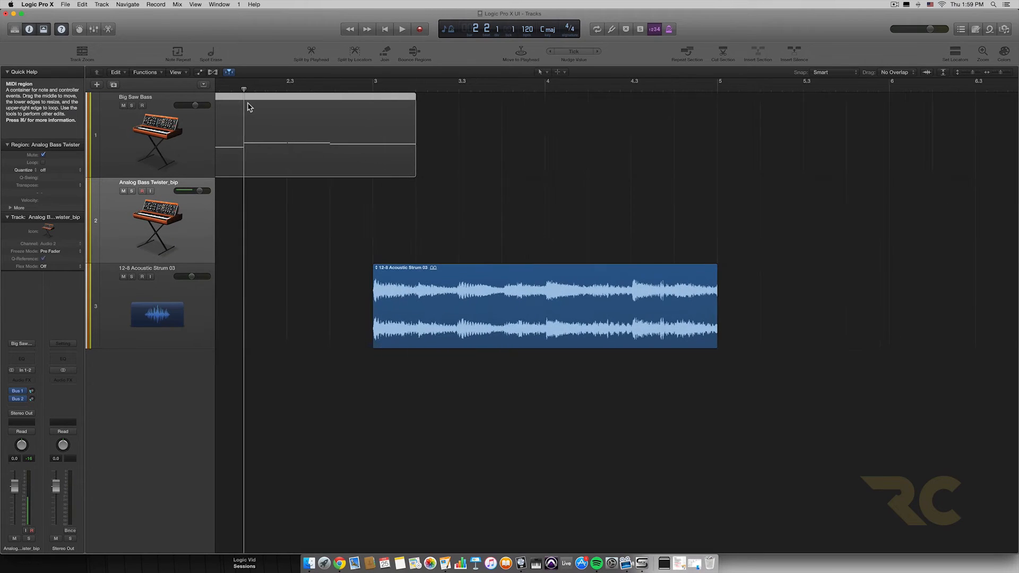
pyautogui.scroll(5, 248, 107)
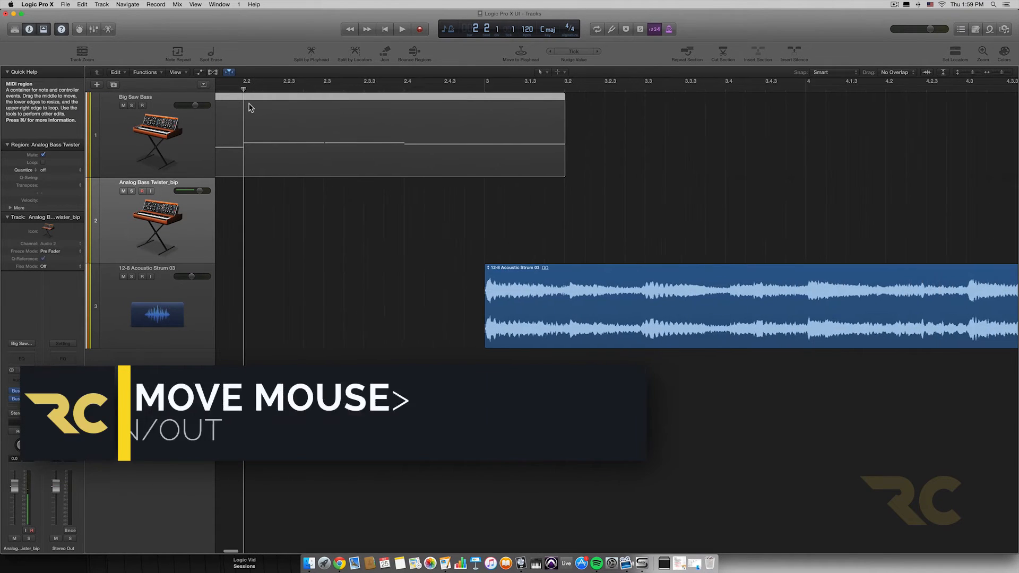
pyautogui.scroll(4, 386, 143)
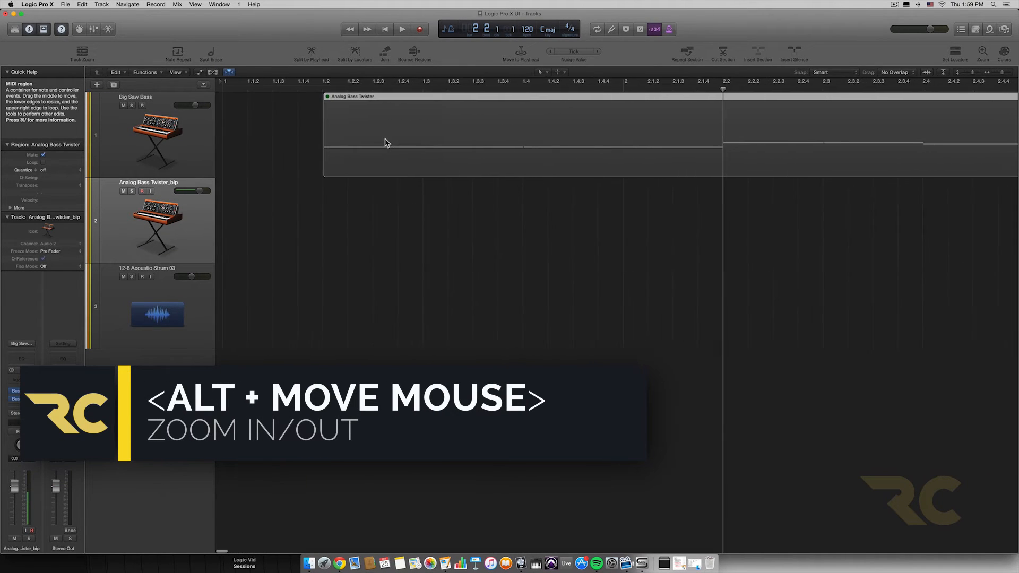
pyautogui.scroll(-2, 387, 143)
pyautogui.hscroll(-8, 386, 142)
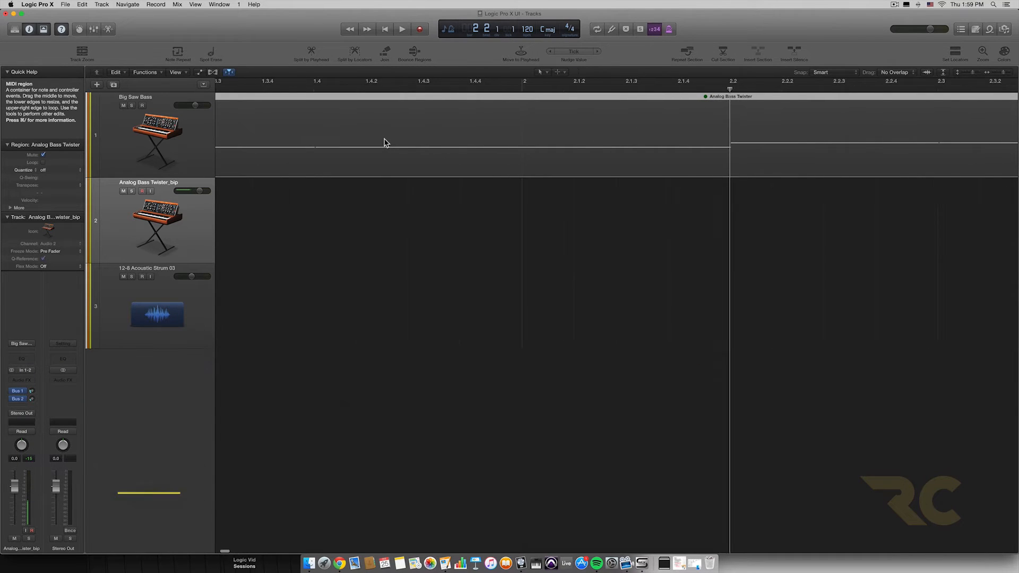
pyautogui.scroll(-4, 386, 143)
pyautogui.scroll(4, 386, 143)
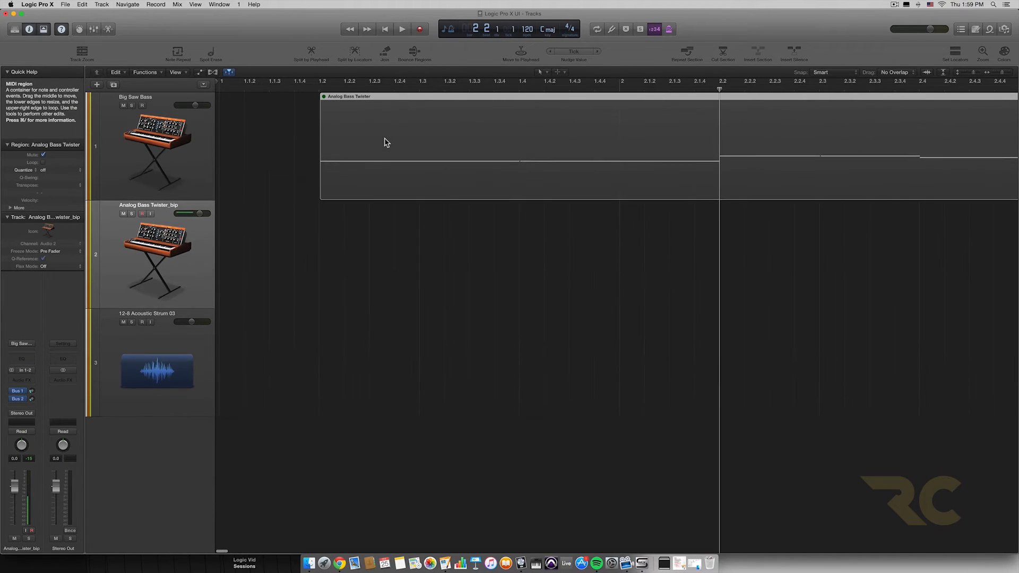
pyautogui.scroll(1, 386, 143)
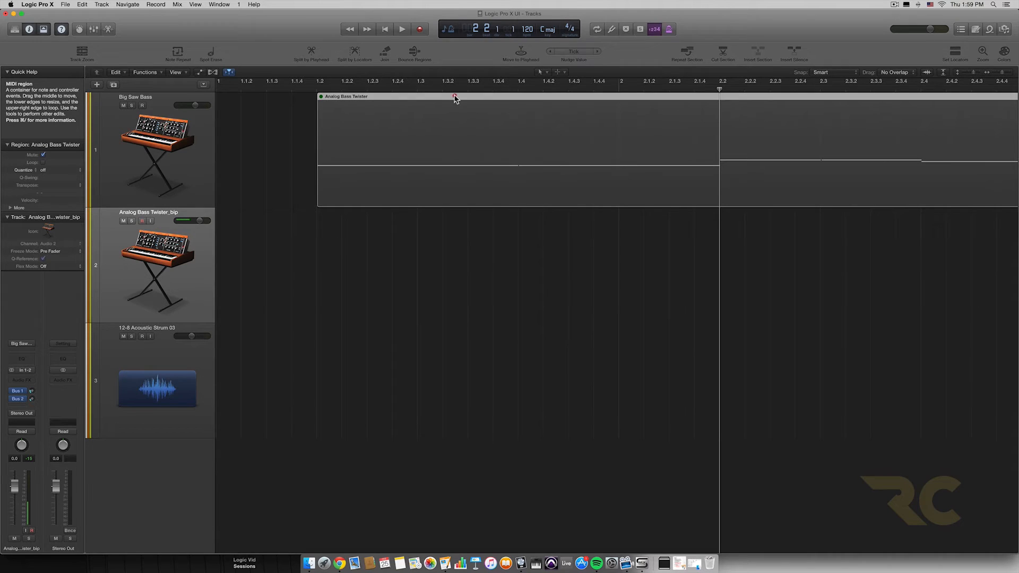
# Step: Nudge the Analog Bass Twister region forward by several ticks and view the available nudge values, keeping Tick
pyautogui.click(598, 51)
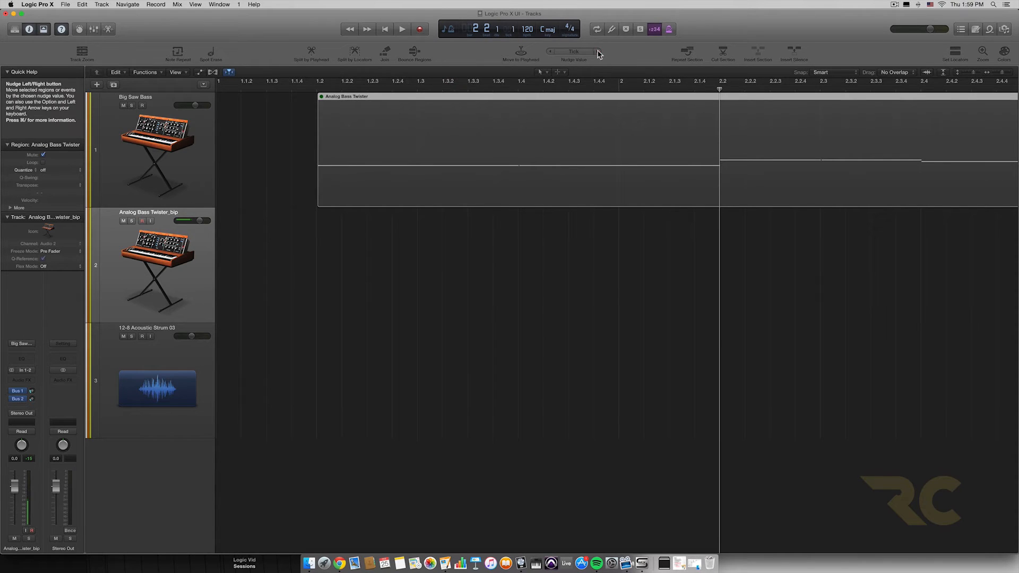
pyautogui.click(598, 51)
pyautogui.click(597, 51)
pyautogui.click(598, 51)
pyautogui.click(598, 51)
pyautogui.click(598, 51)
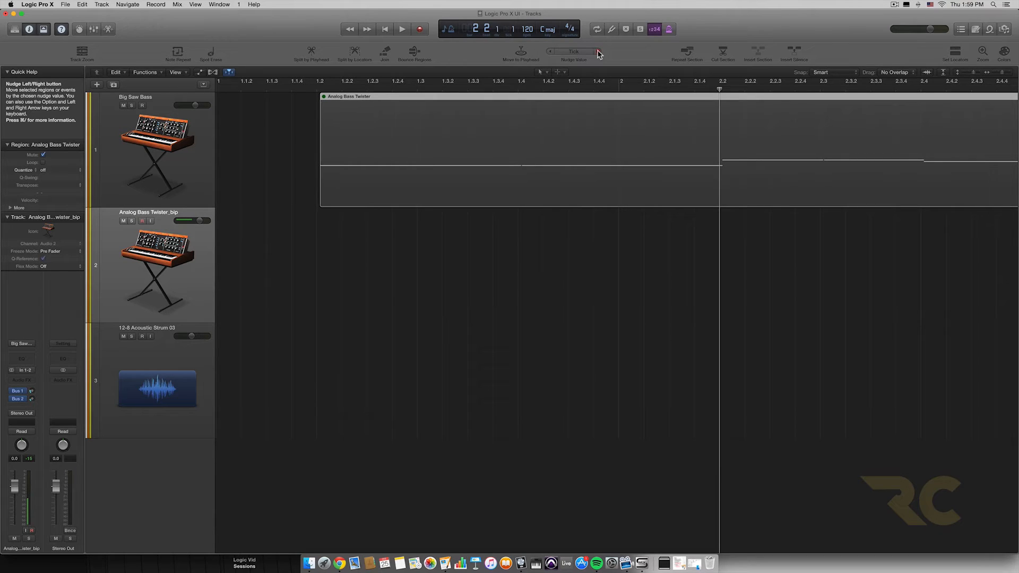
pyautogui.click(598, 51)
pyautogui.click(582, 52)
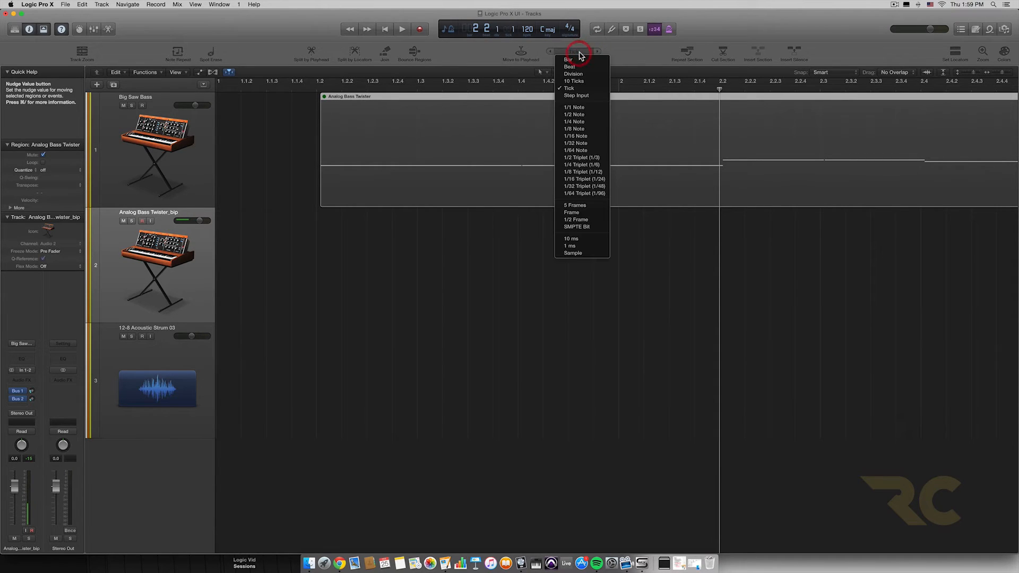
pyautogui.click(582, 51)
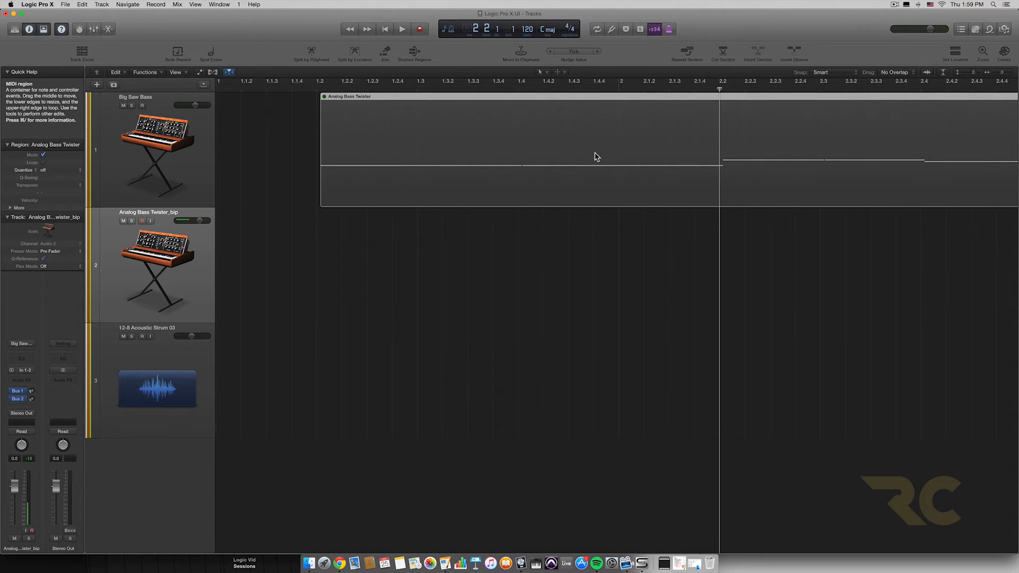
# Step: Repeat the section between the locators at bar 7 twice with Repeat Section, duplicating its marker
pyautogui.press('super+Left')
pyautogui.press('super+Left')
pyautogui.press('super+Left')
pyautogui.press('super+Left')
pyautogui.press('super+Left')
pyautogui.press('super+Left')
pyautogui.press('super+Up')
pyautogui.press('super+Up')
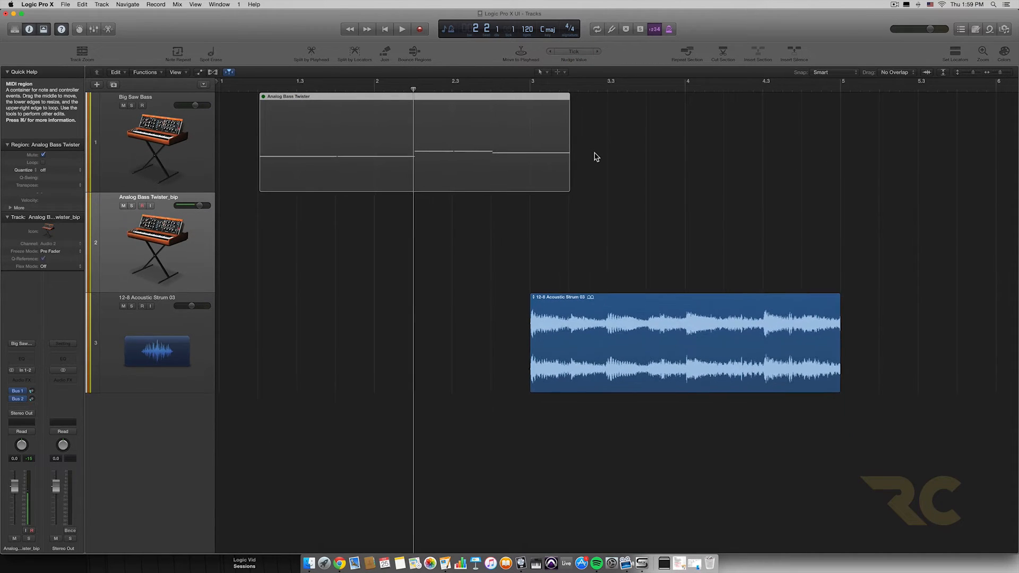
pyautogui.press('super+Left')
pyautogui.click(687, 53)
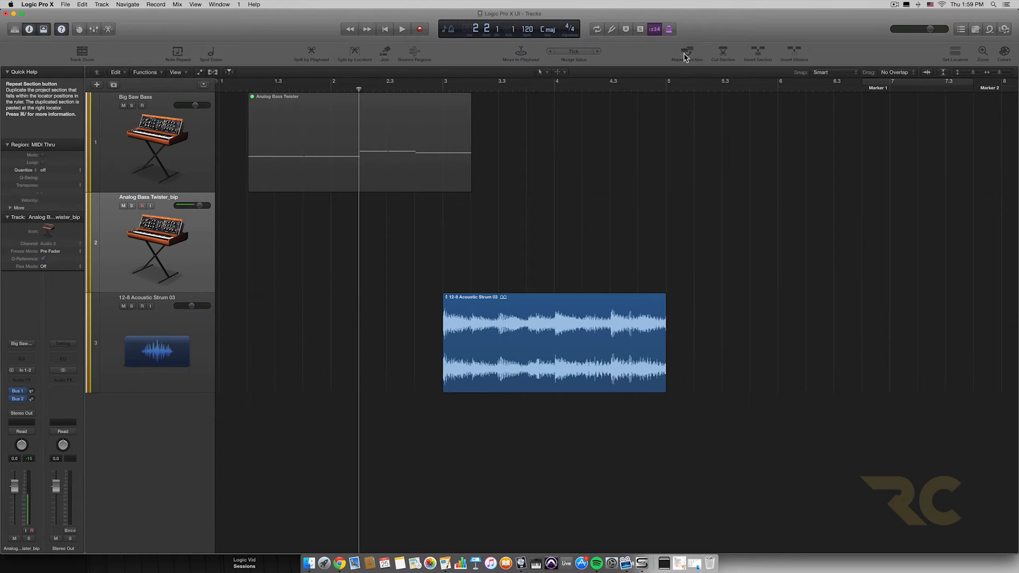
pyautogui.press('super+Left')
pyautogui.press('super+Left')
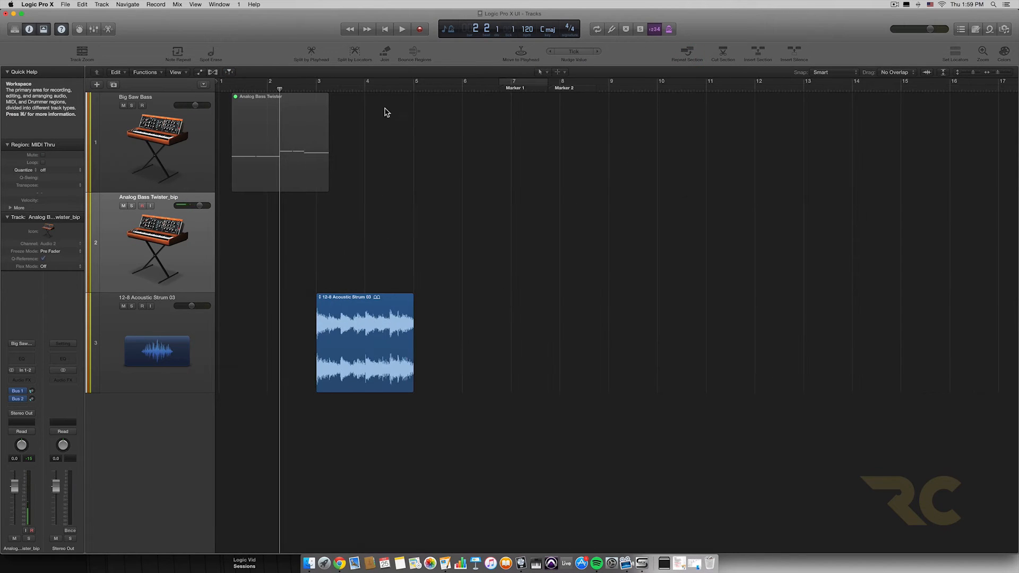
pyautogui.click(277, 103)
pyautogui.click(689, 54)
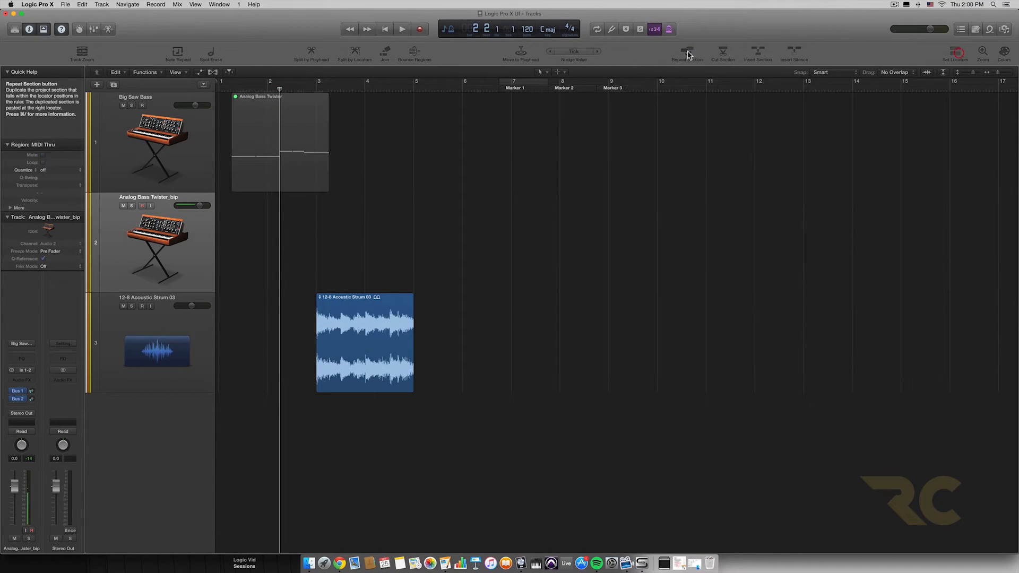
# Step: Set the cycle area over the Analog Bass Twister region, repeat that section several times, and undo the repeats
pyautogui.click(512, 82)
pyautogui.moveTo(512, 82); pyautogui.dragTo(329, 83)
pyautogui.click(688, 52)
pyautogui.click(689, 52)
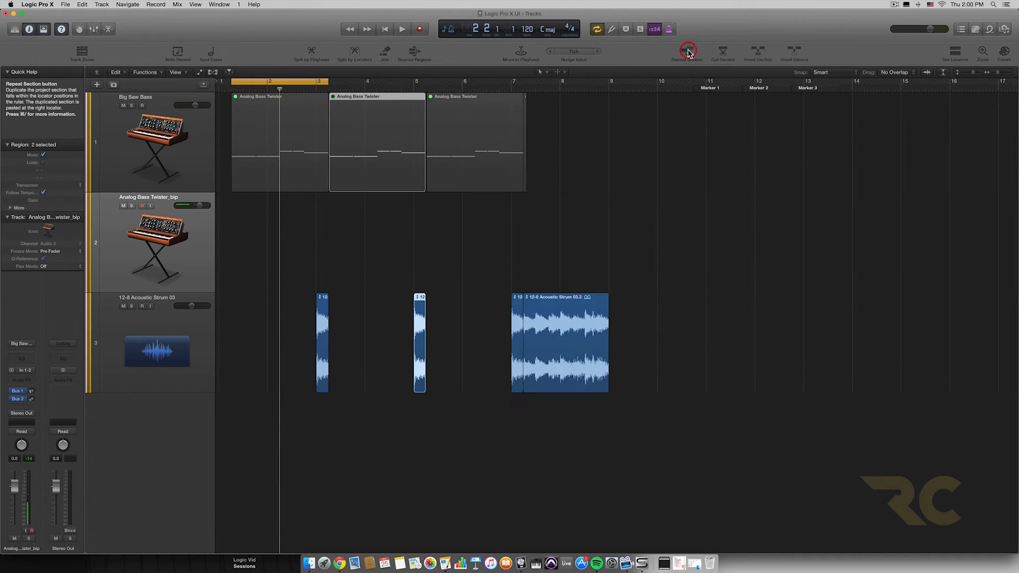
pyautogui.click(689, 53)
pyautogui.press('super+z')
pyautogui.press('super+z')
pyautogui.press('super+z')
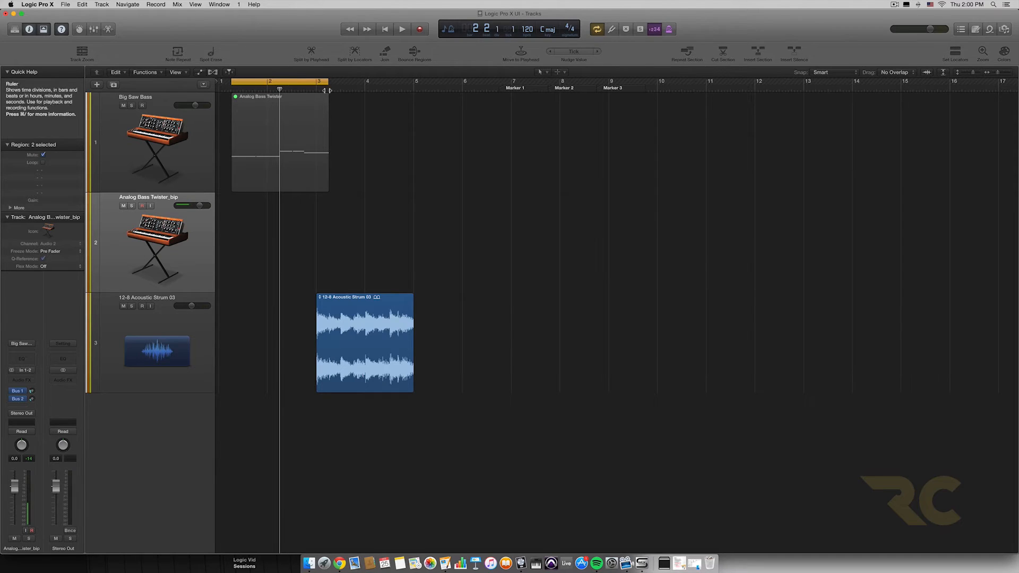
# Step: Start the cycle area at about bar 1 beat 3, cut that section without adding a 5/4 signature change, and undo the cut
pyautogui.moveTo(242, 83); pyautogui.dragTo(248, 85)
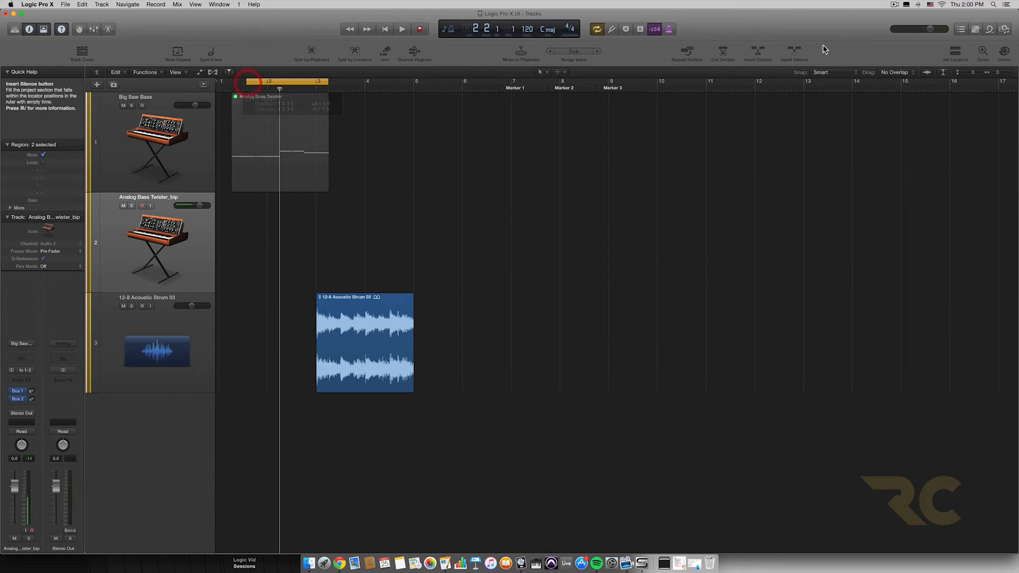
pyautogui.click(723, 53)
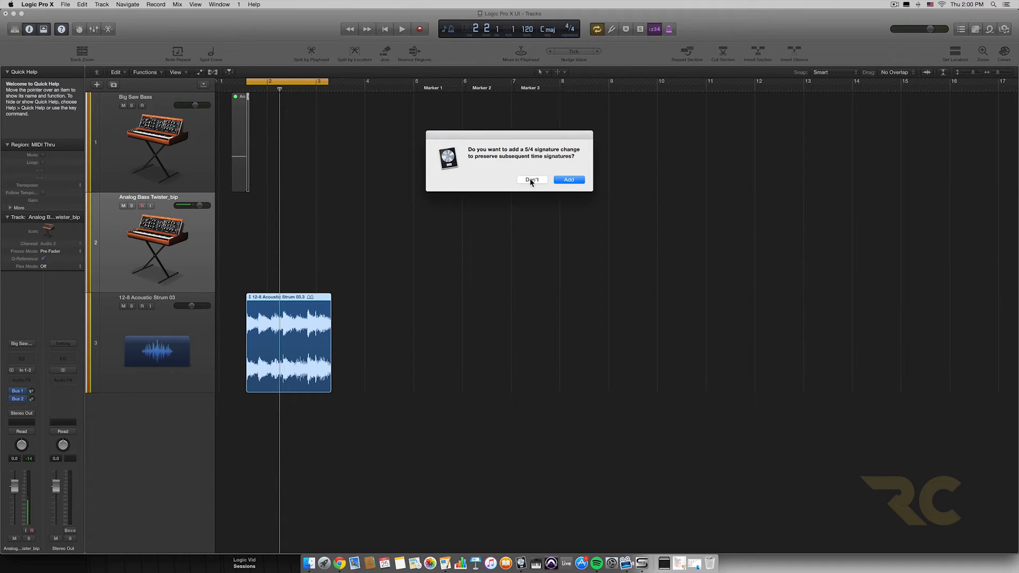
pyautogui.click(530, 179)
pyautogui.press('super+z')
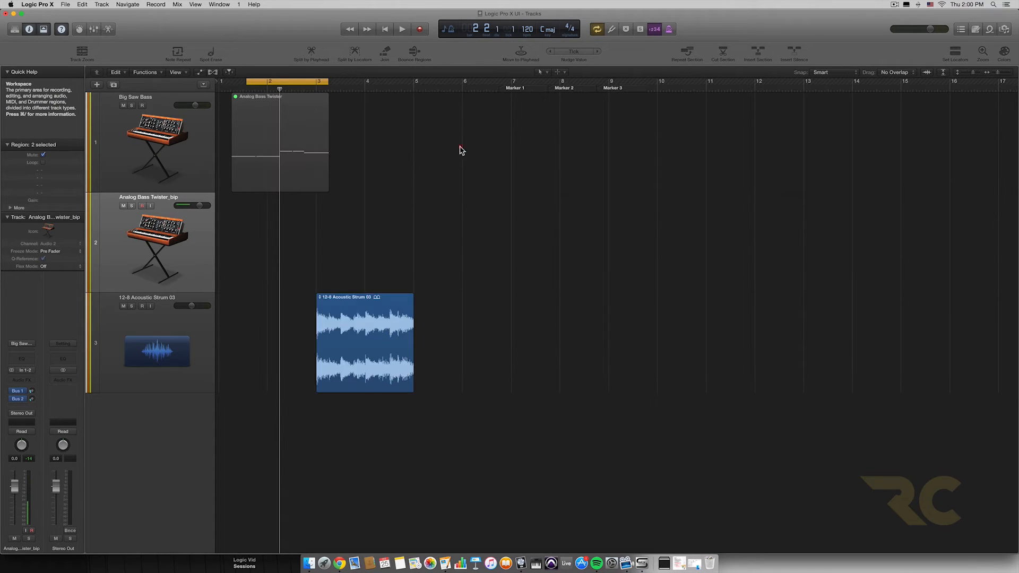
# Step: Insert the cut section at the playhead without adding a signature change
pyautogui.click(759, 51)
pyautogui.click(533, 182)
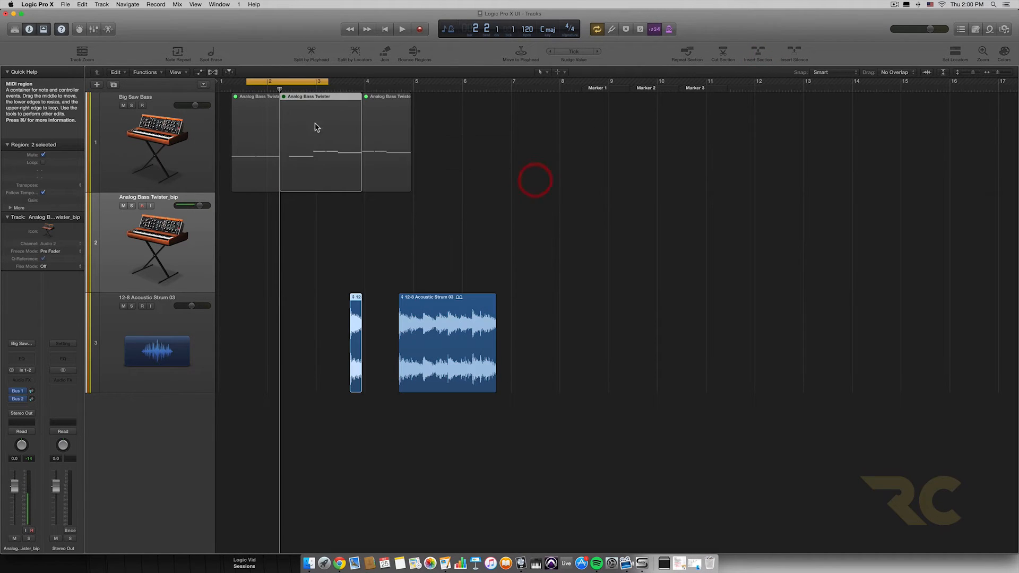
# Step: Move the cycle area to about bars 5 to 7, insert silence there without a 13/8 signature change, and undo both insertions
pyautogui.moveTo(307, 81); pyautogui.dragTo(486, 82)
pyautogui.click(516, 127)
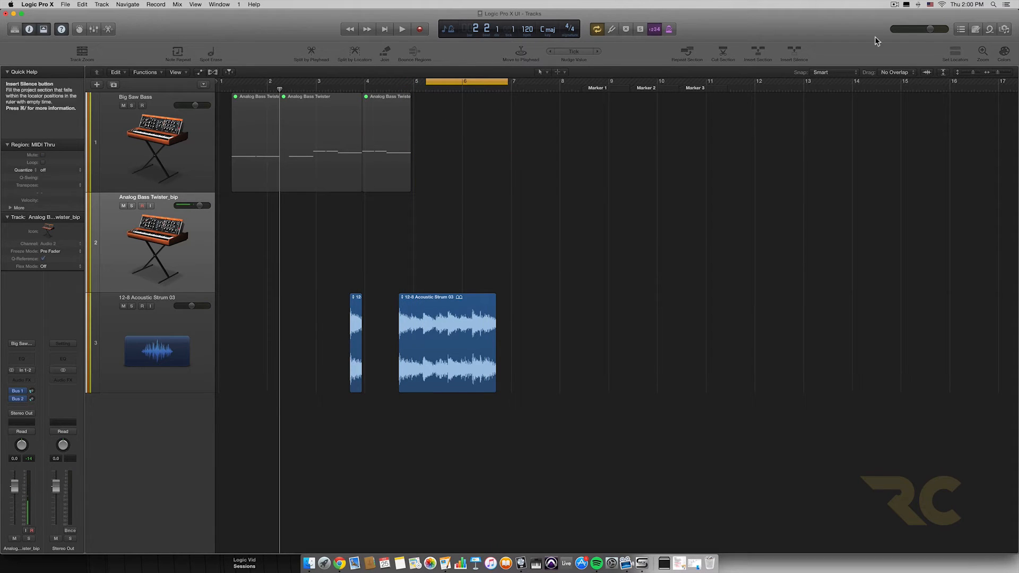
pyautogui.click(795, 52)
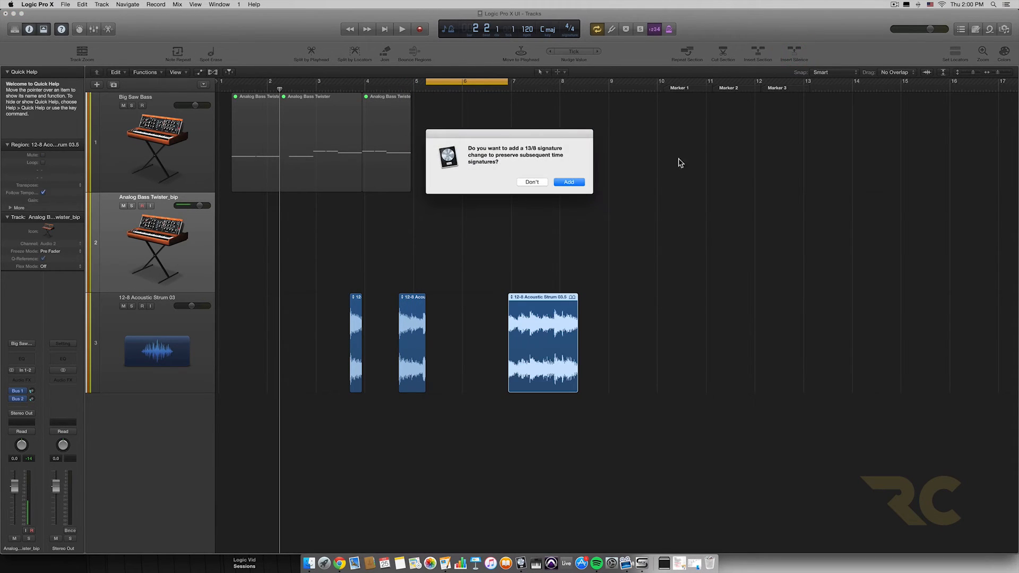
pyautogui.click(539, 182)
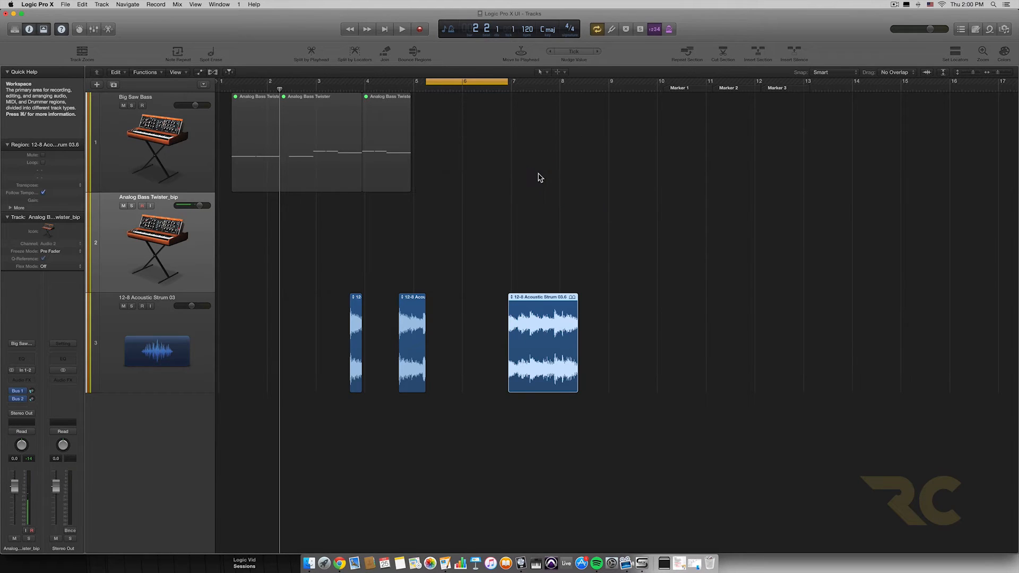
pyautogui.press('super+z')
pyautogui.press('super+z')
# Step: Select the 12-8 Acoustic Strum 03 track and set the cycle area from about the middle of bar 3 to bar 4
pyautogui.click(266, 299)
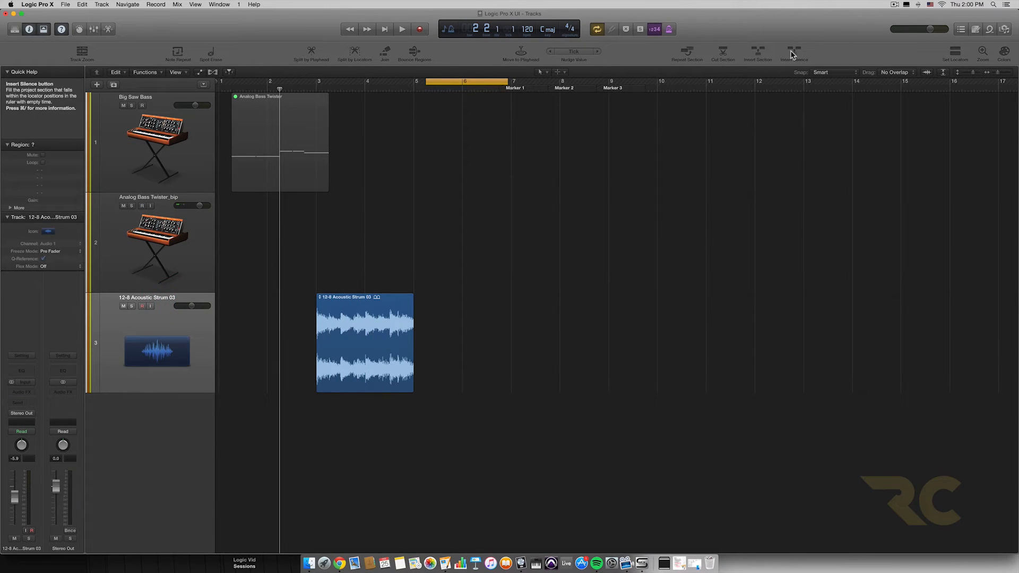
pyautogui.click(118, 301)
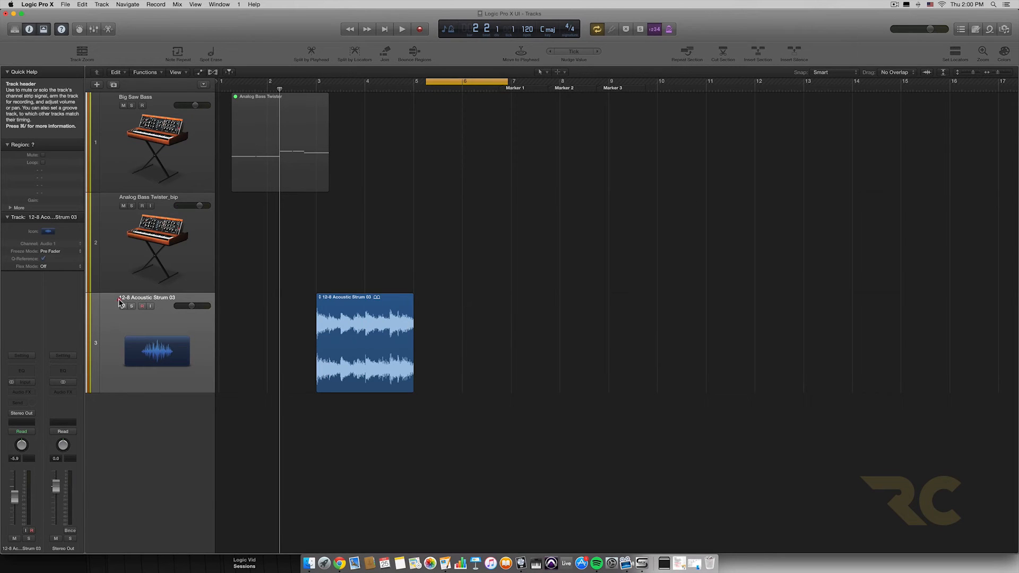
pyautogui.moveTo(482, 82); pyautogui.dragTo(367, 83)
# Step: Insert silence within the cycle area without adding a 6/4 signature change, and undo the insertion
pyautogui.click(793, 53)
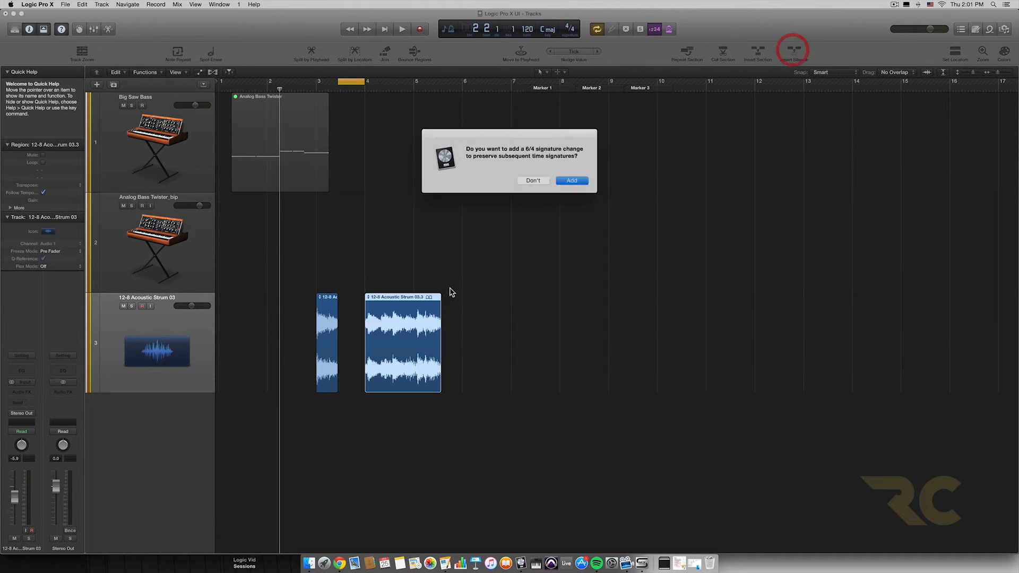
pyautogui.click(538, 181)
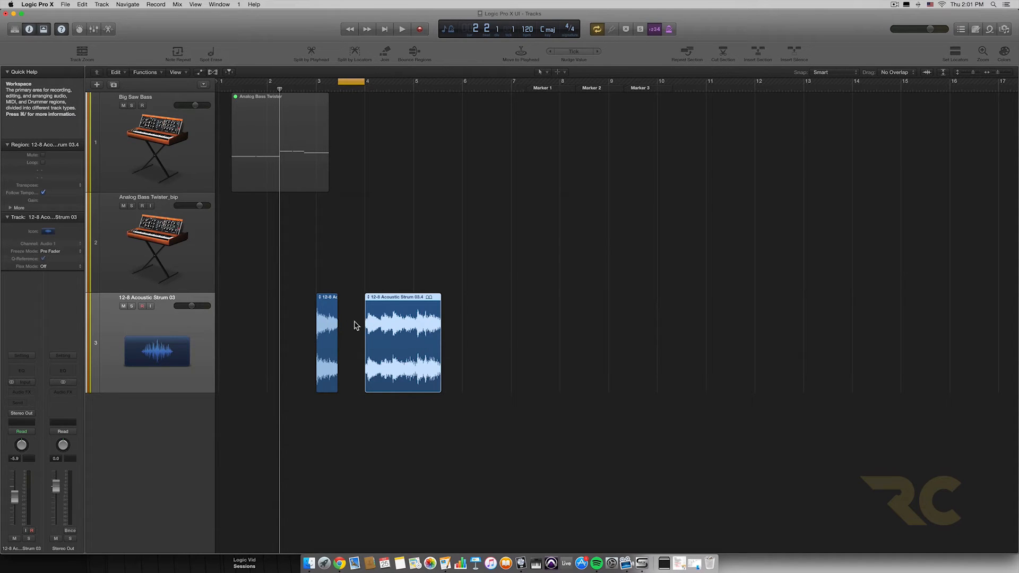
pyautogui.press('super+z')
pyautogui.hscroll(2, 848, 144)
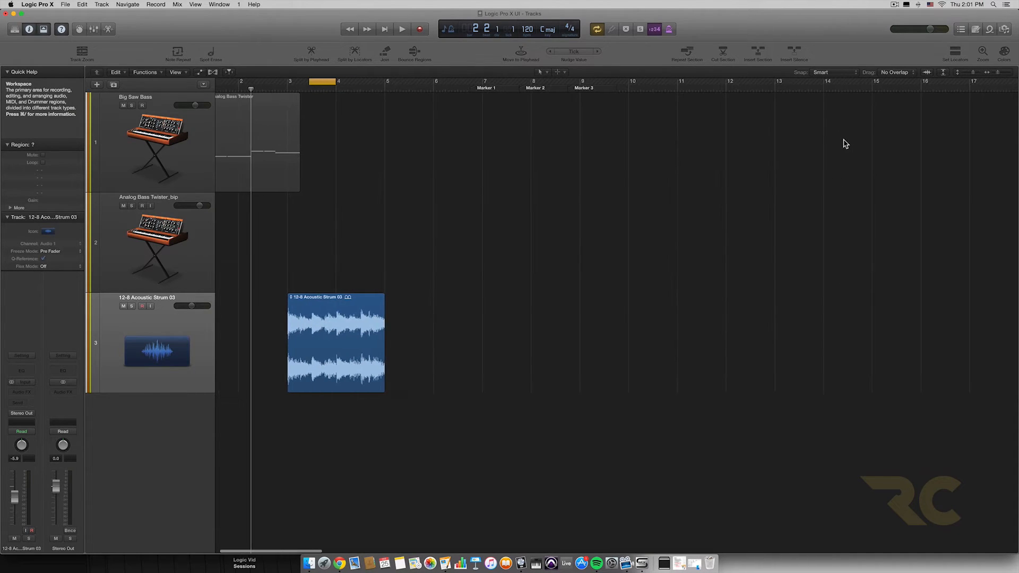
# Step: Set the cycle area to match the length of the 12-8 Acoustic Strum 03 region
pyautogui.hscroll(-1, 892, 95)
pyautogui.hscroll(-1, 608, 111)
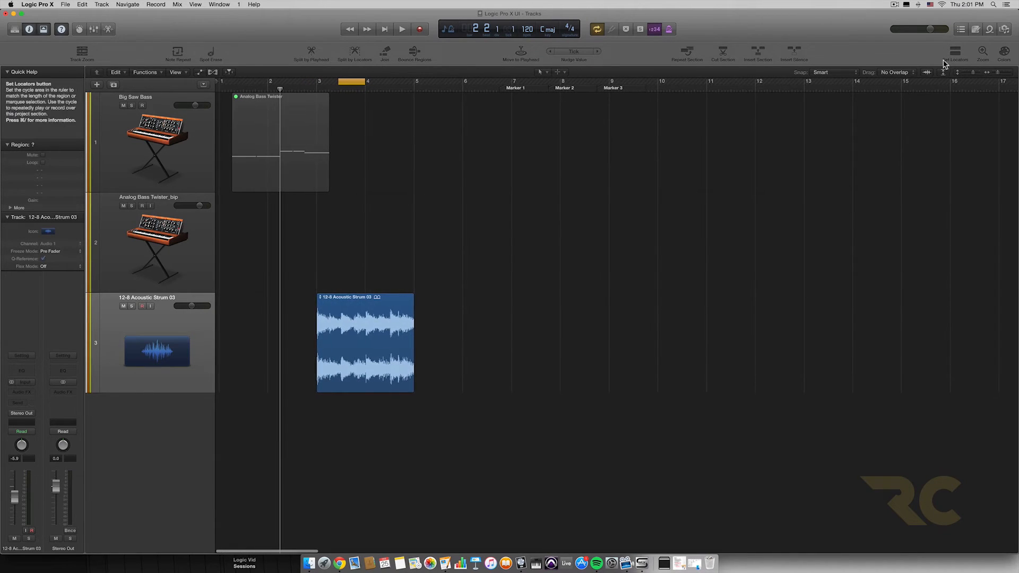
pyautogui.click(948, 63)
pyautogui.click(330, 322)
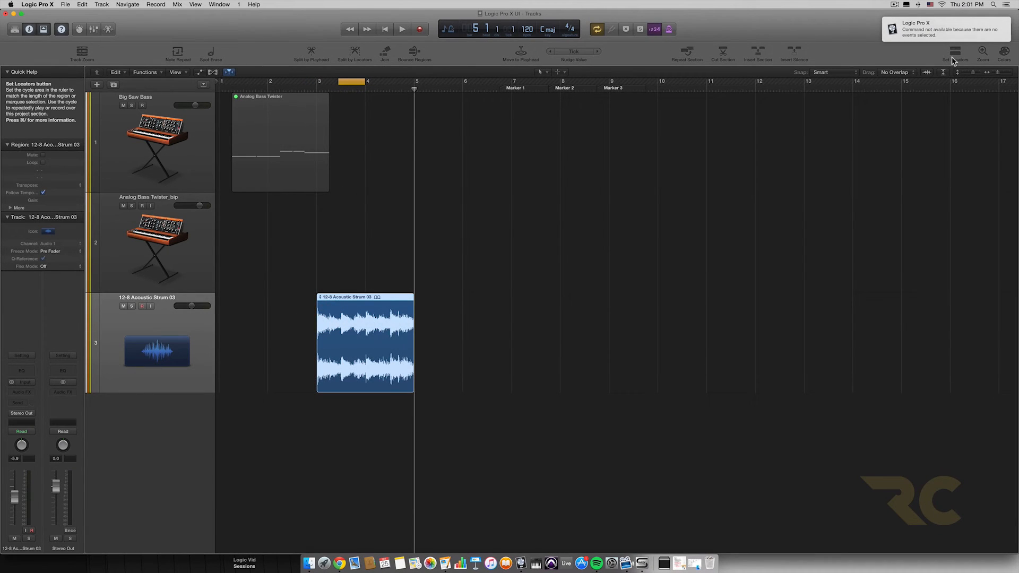
pyautogui.click(955, 60)
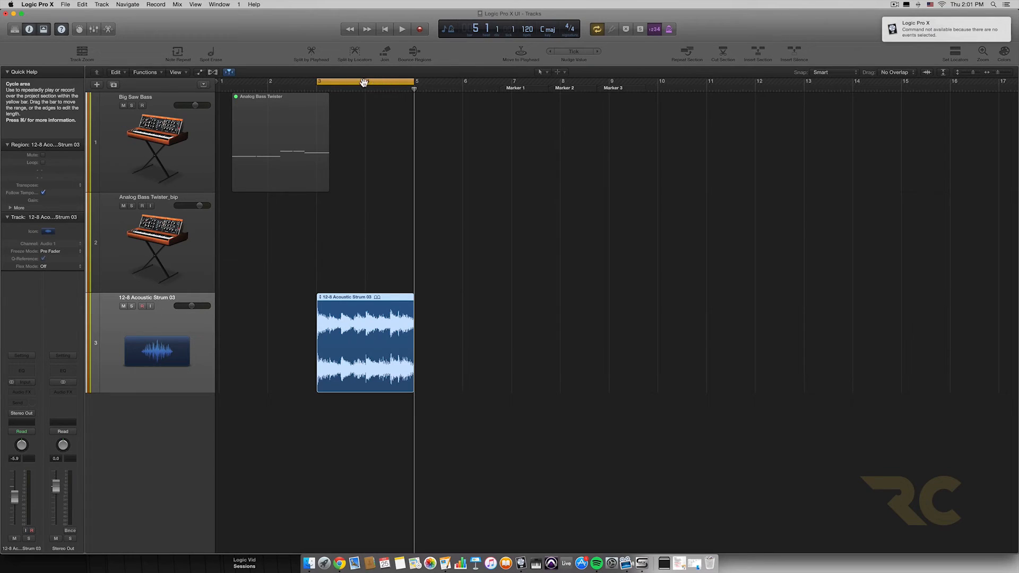
# Step: Select the Analog Bass Twister and 12-8 Acoustic Strum 03 regions together, set the locators to span both, and deselect them
pyautogui.moveTo(375, 82); pyautogui.dragTo(296, 82)
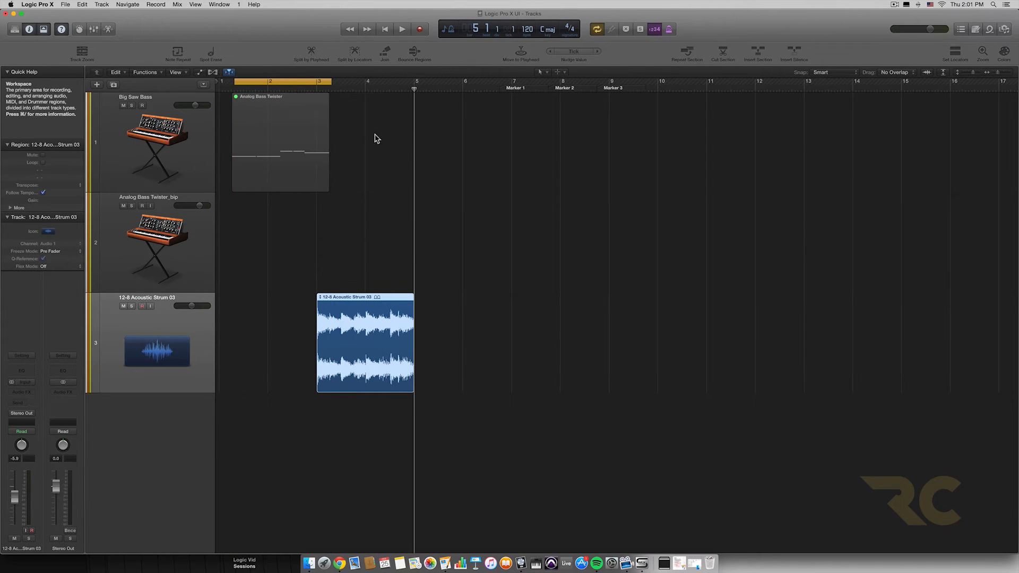
pyautogui.moveTo(381, 136); pyautogui.dragTo(306, 348)
pyautogui.click(958, 52)
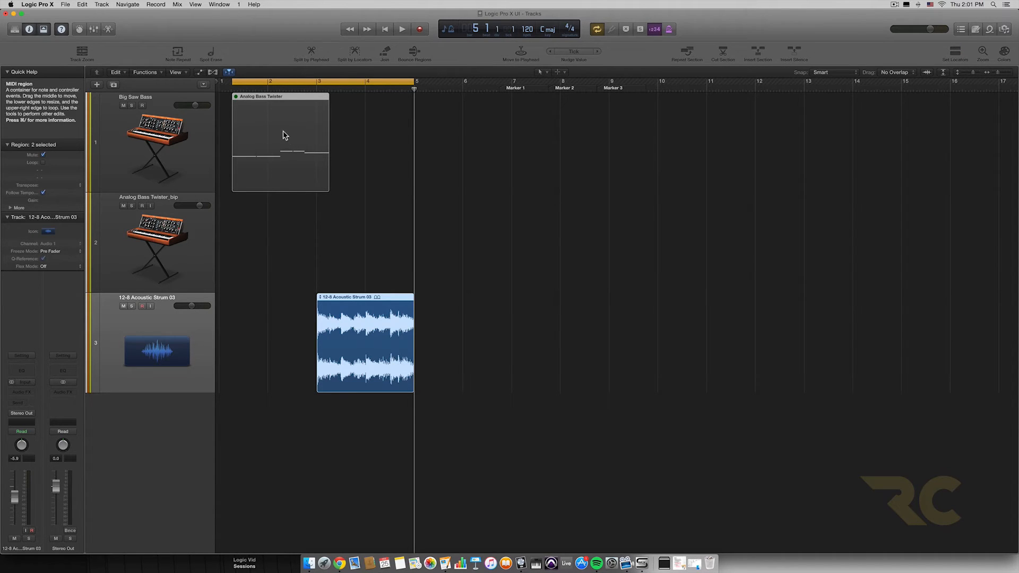
pyautogui.click(803, 178)
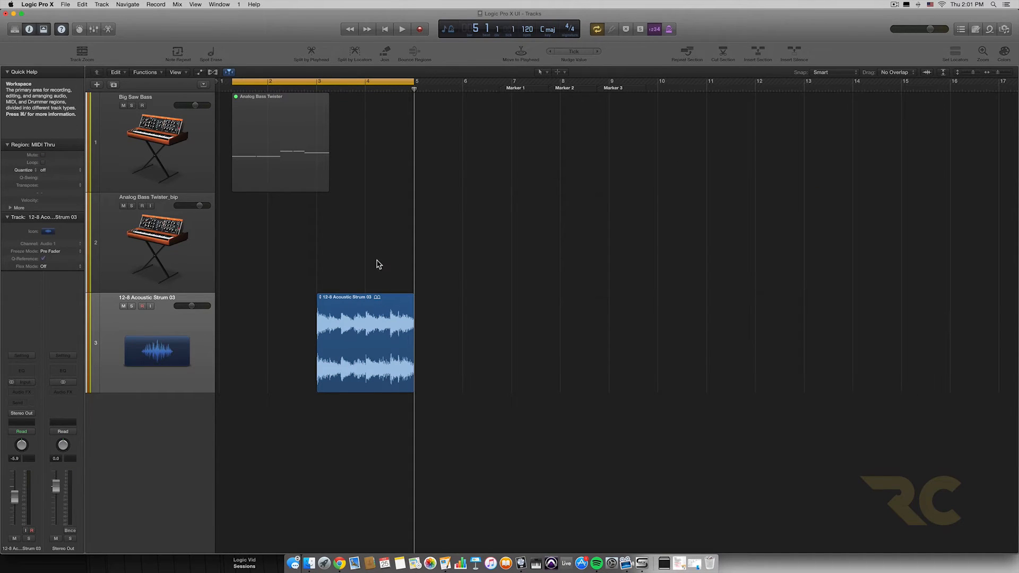
# Step: Zoom the workspace repeatedly between fitting all regions and the original zoom level, with nothing selected
pyautogui.moveTo(309, 253); pyautogui.dragTo(405, 323)
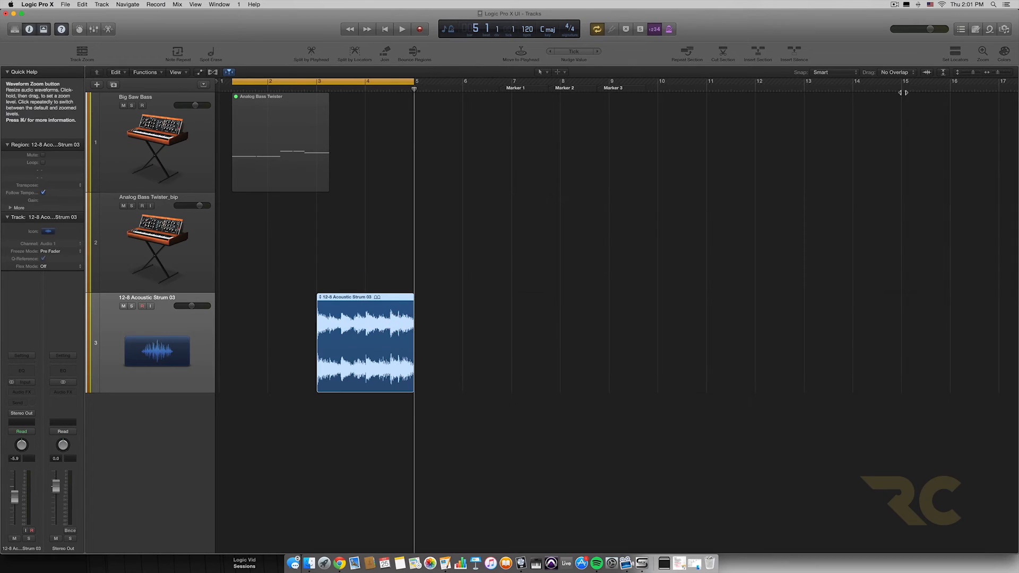
pyautogui.click(894, 106)
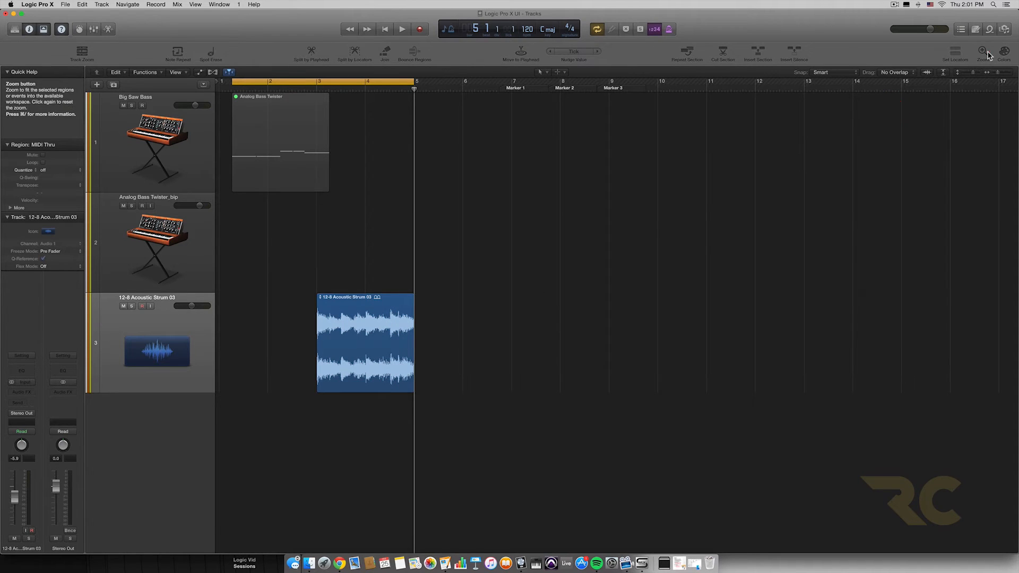
pyautogui.click(983, 52)
pyautogui.click(984, 52)
pyautogui.click(984, 52)
pyautogui.click(984, 52)
pyautogui.click(983, 52)
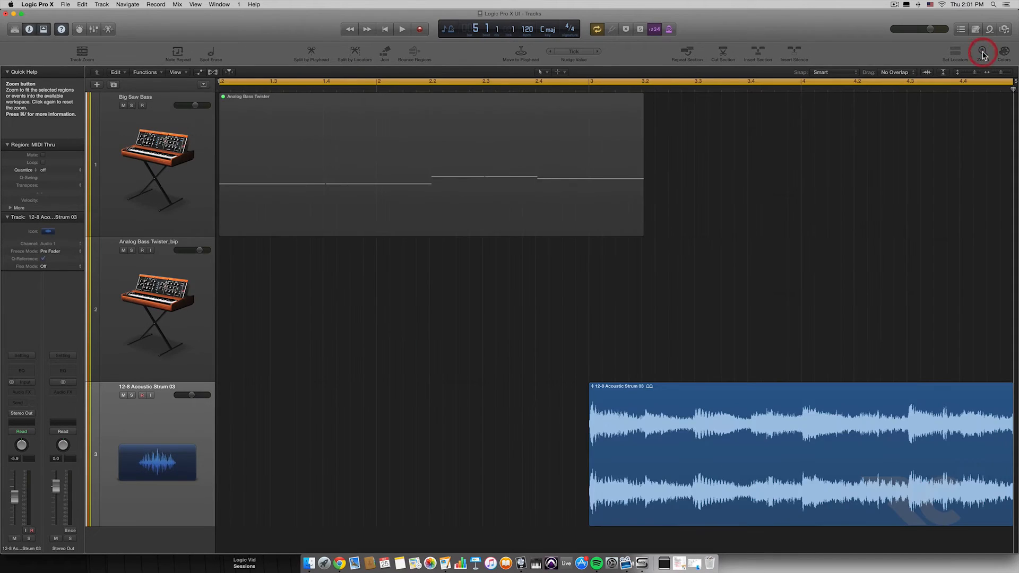
pyautogui.click(984, 52)
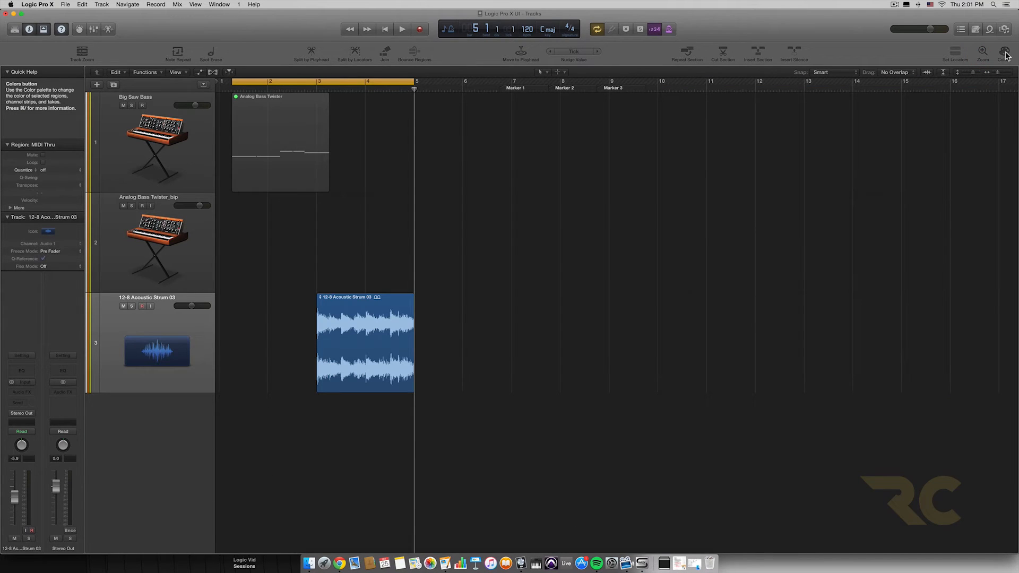
# Step: Display the color palette and close it without choosing a color
pyautogui.click(1005, 52)
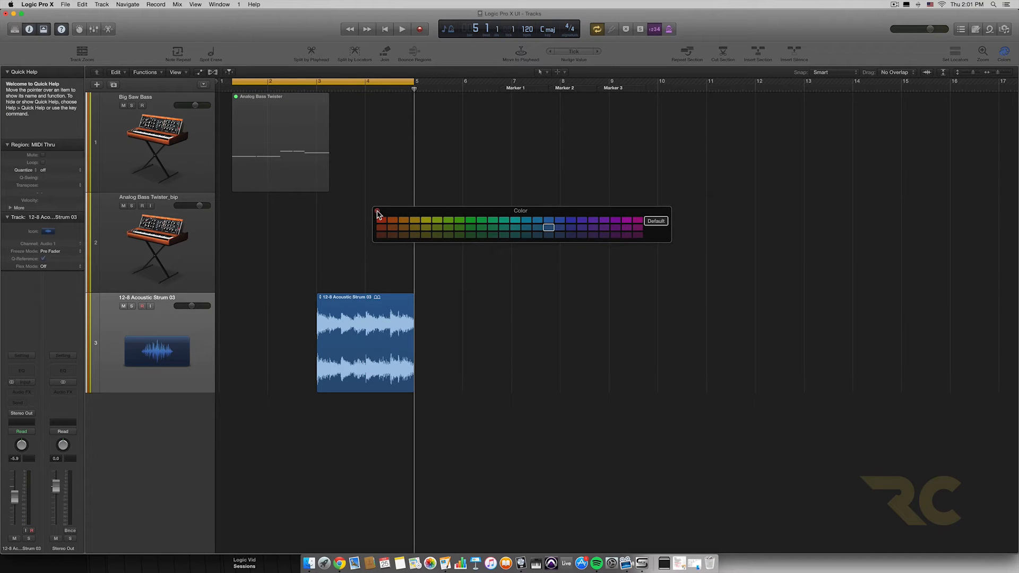
pyautogui.click(377, 213)
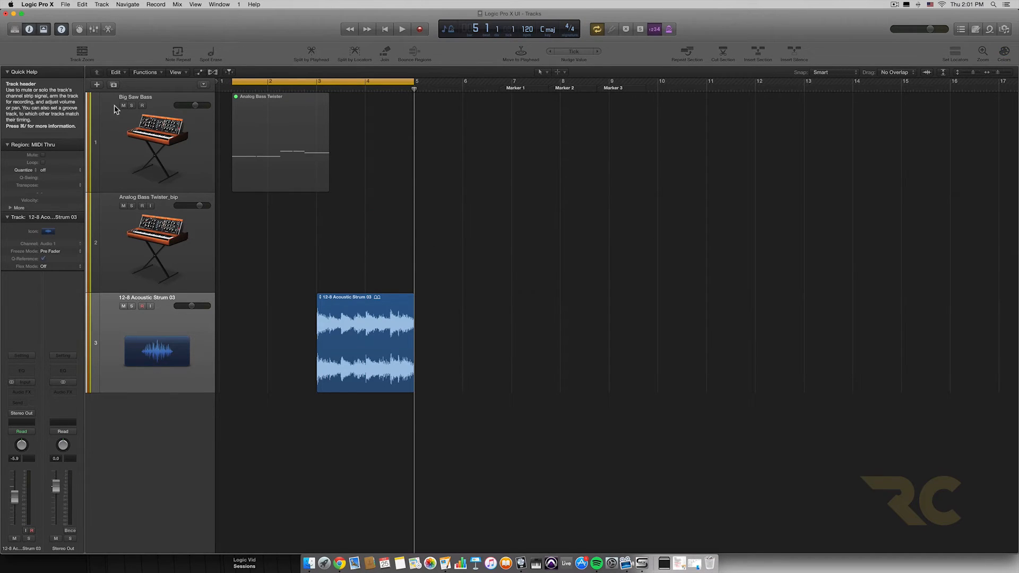
# Step: Toggle the toolbar's visibility, leaving it hidden, and zoom the workspace out horizontally to show about 26 bars
pyautogui.click(44, 29)
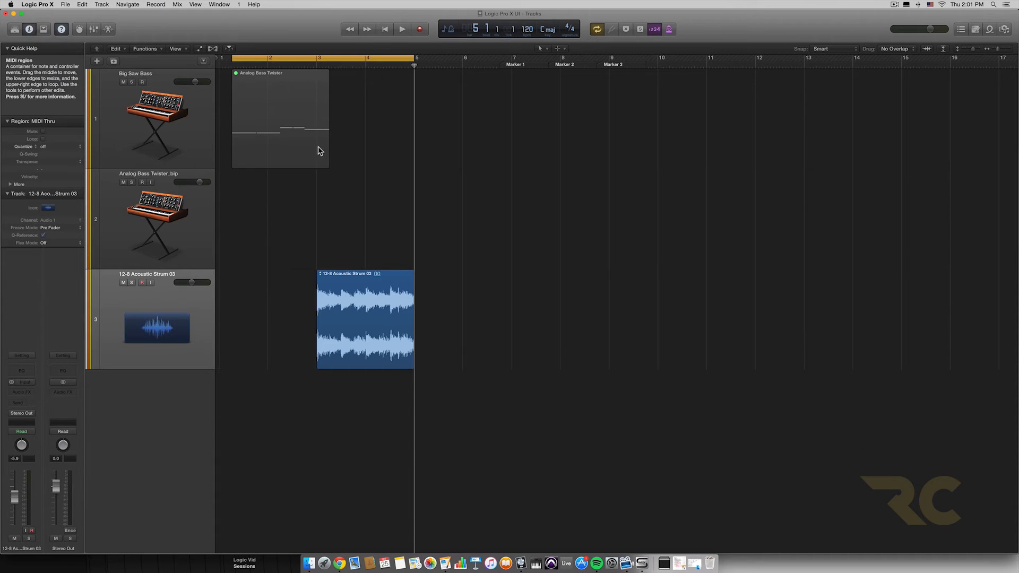
pyautogui.hscroll(-4, 348, 149)
pyautogui.scroll(1, 350, 149)
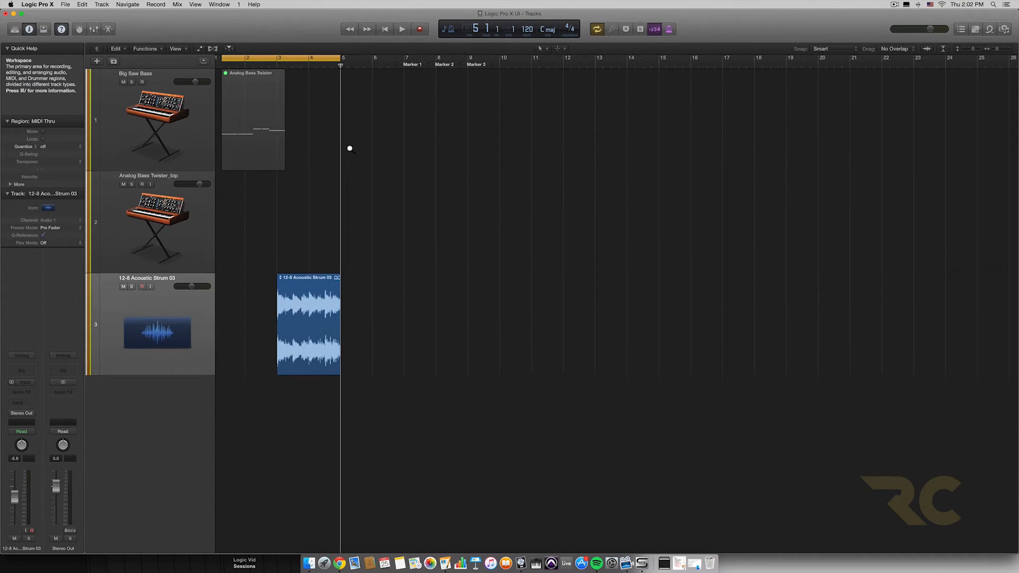
pyautogui.click(43, 29)
pyautogui.hscroll(-1, 447, 139)
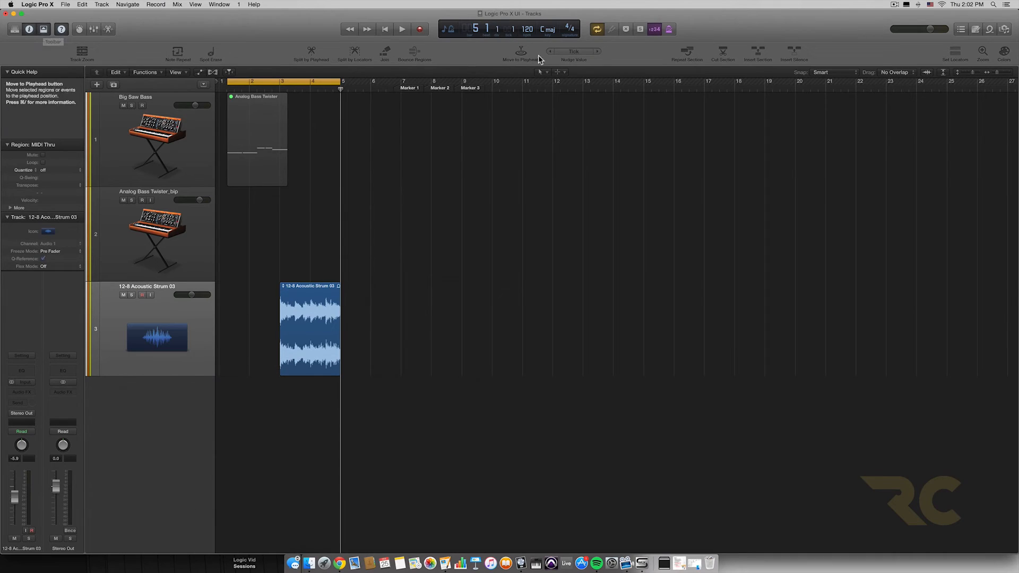
pyautogui.click(44, 31)
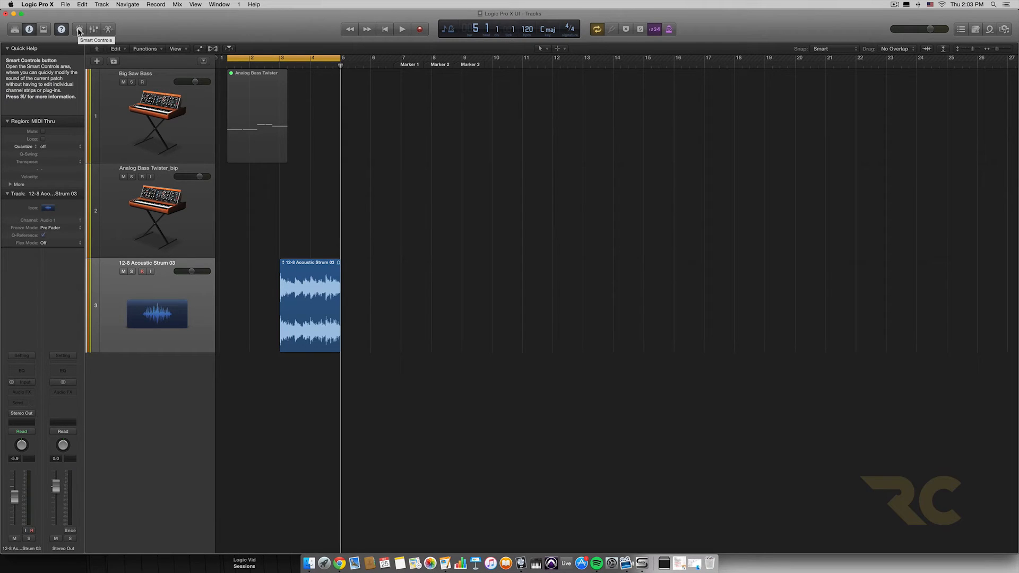
# Step: Select the Big Saw Bass track, show its Smart Controls, and hide them again
pyautogui.click(125, 77)
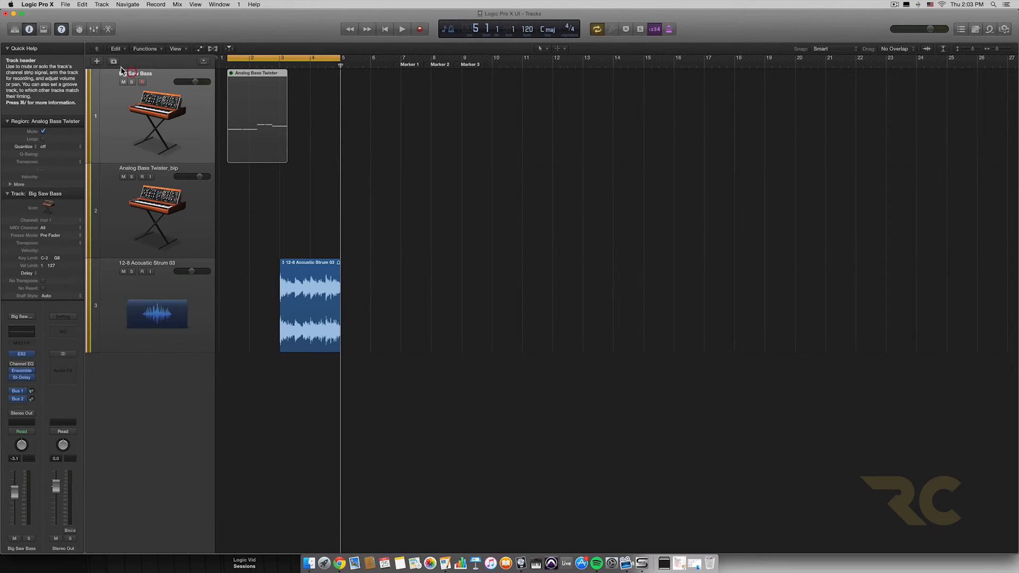
pyautogui.click(80, 29)
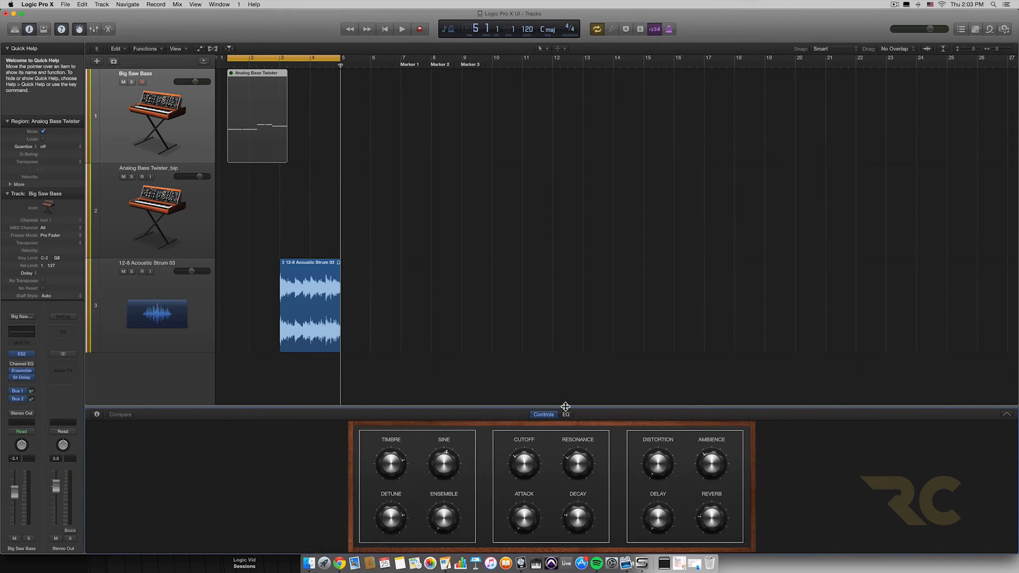
pyautogui.click(562, 364)
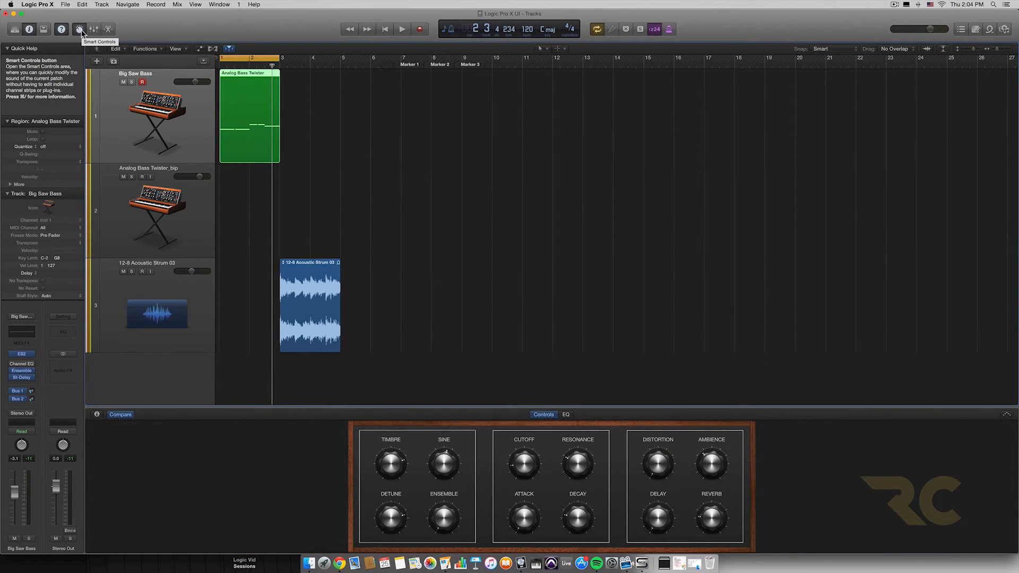
pyautogui.click(79, 30)
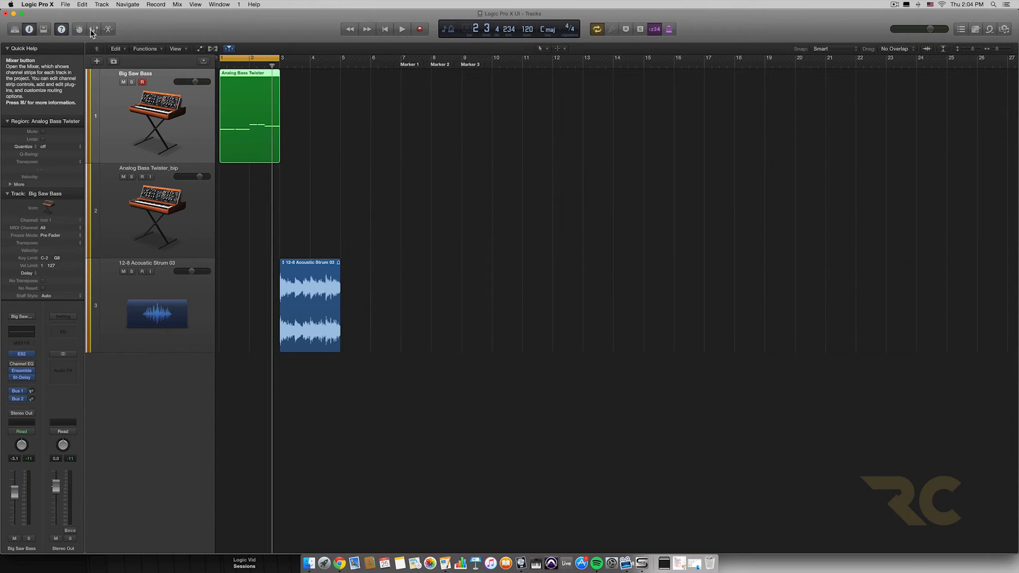
# Step: Show the Mixer, resize its height several times to reveal more and fewer channel strip sections, and hide it
pyautogui.click(95, 30)
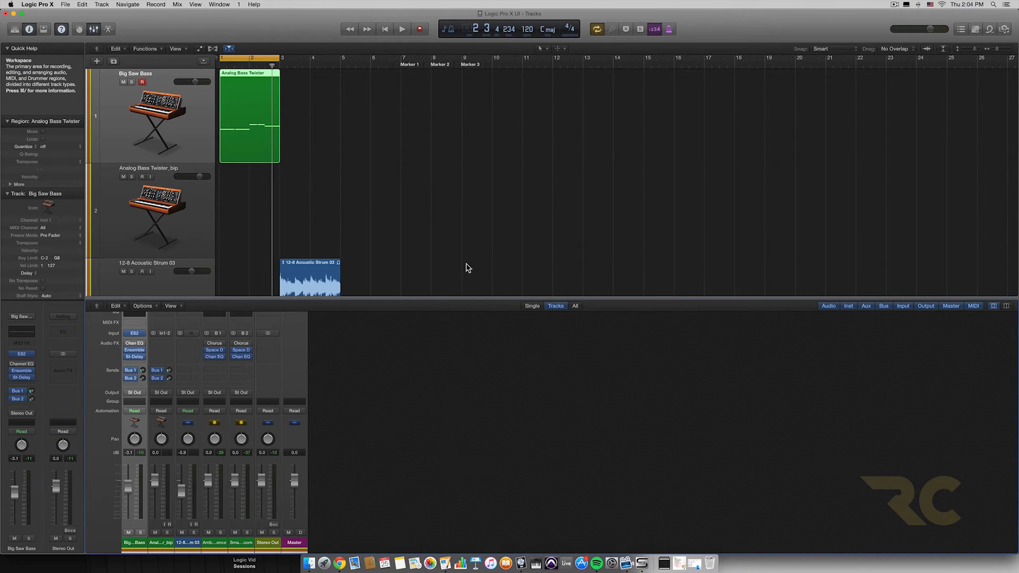
pyautogui.moveTo(478, 299); pyautogui.dragTo(477, 266)
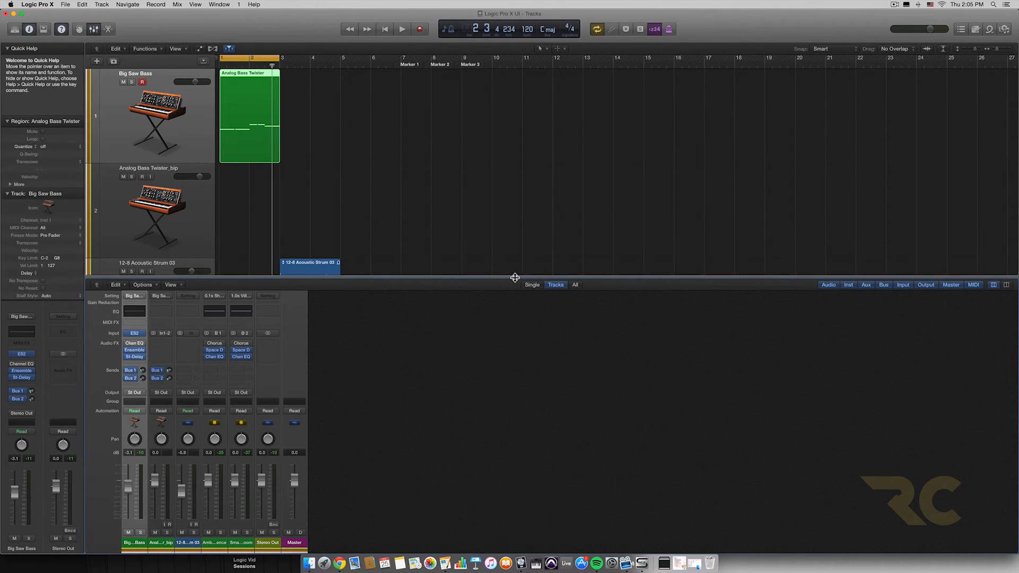
pyautogui.moveTo(514, 277); pyautogui.dragTo(517, 420)
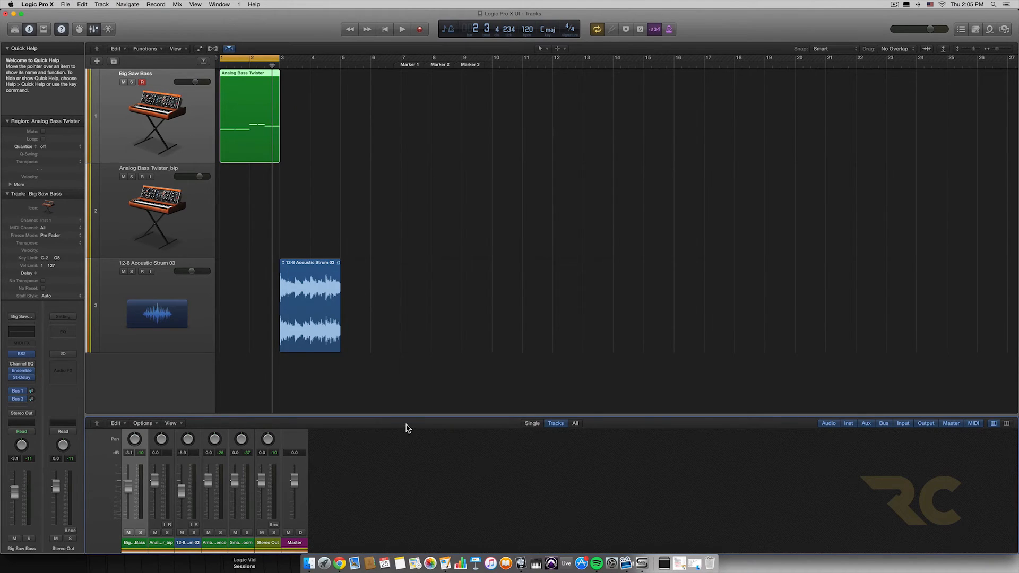
pyautogui.moveTo(408, 414); pyautogui.dragTo(425, 337)
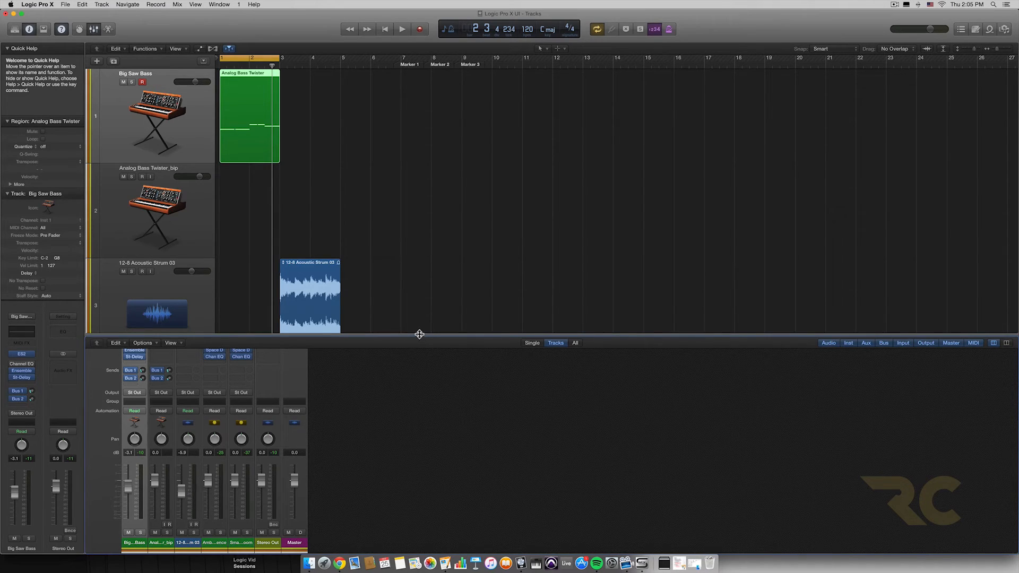
pyautogui.moveTo(419, 334); pyautogui.dragTo(418, 425)
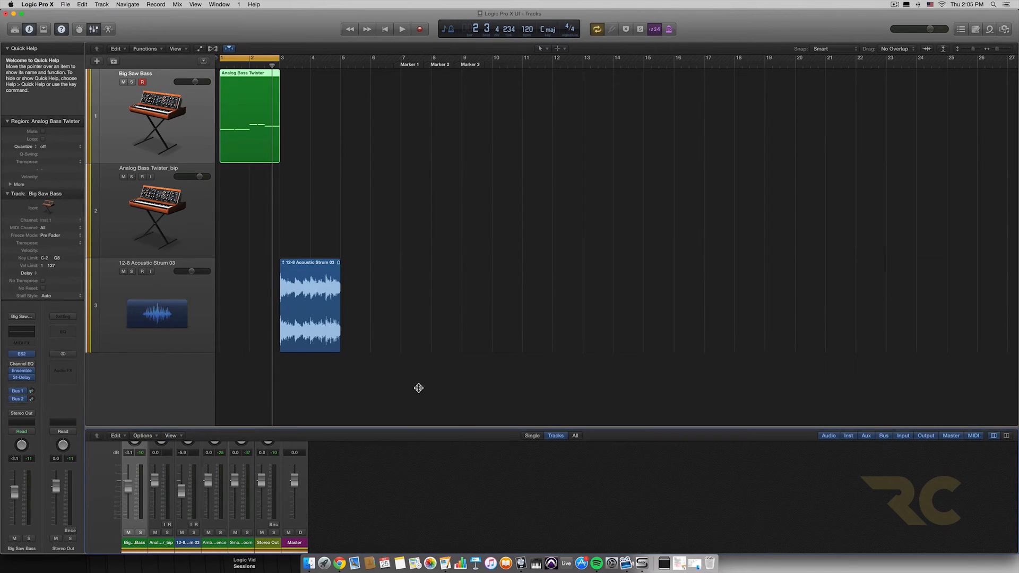
pyautogui.moveTo(419, 388); pyautogui.dragTo(414, 317)
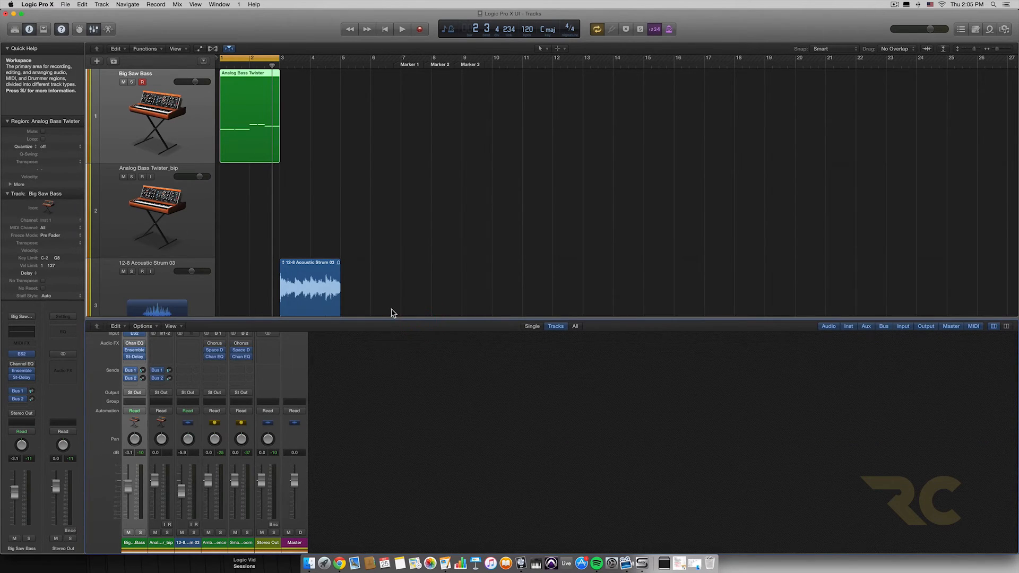
pyautogui.click(94, 29)
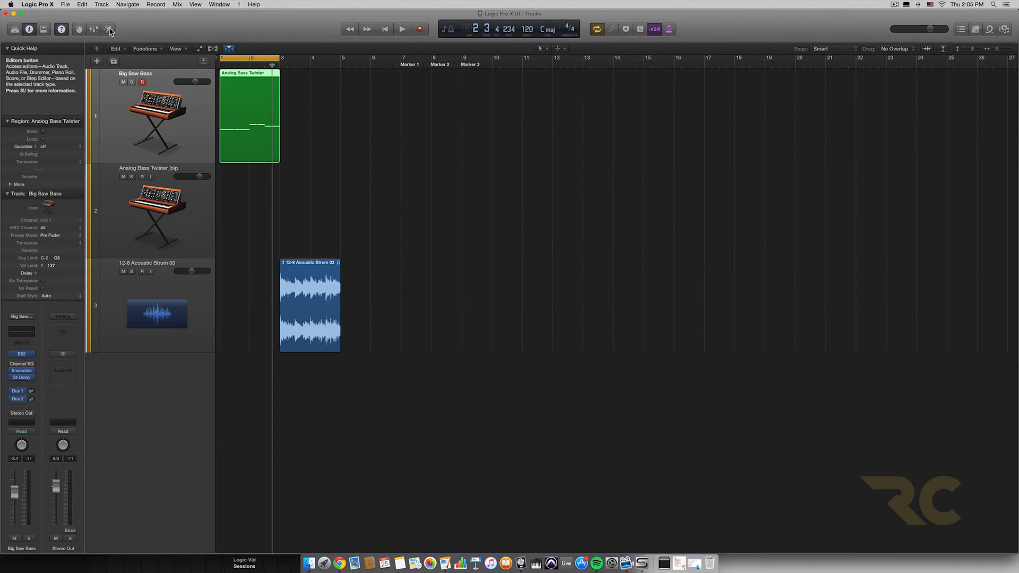
# Step: View Analog Bass Twister in an enlarged Piano Roll and 12-8 Acoustic Strum 03 in the audio Track editor, and hide the editors
pyautogui.click(109, 31)
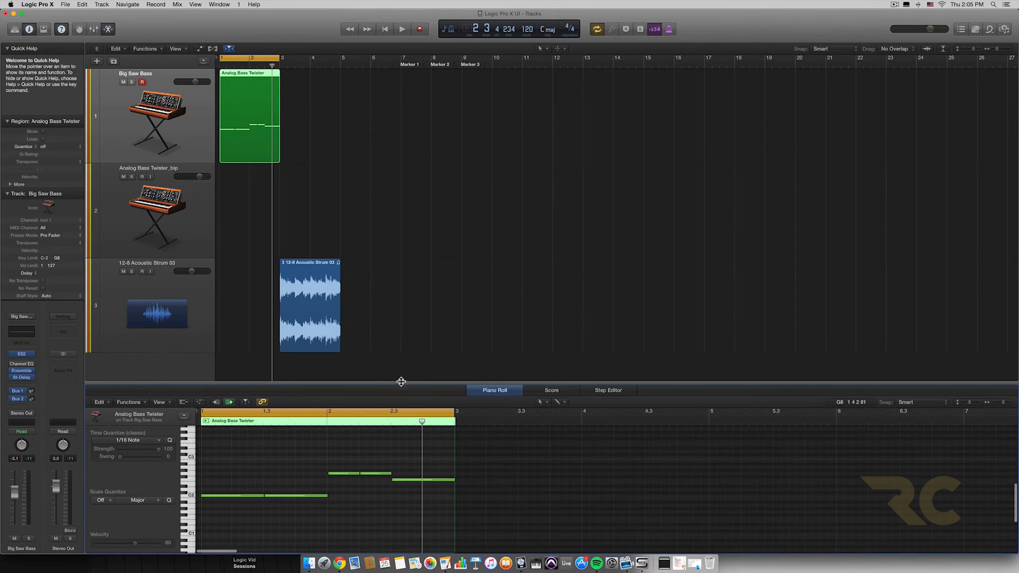
pyautogui.moveTo(400, 383); pyautogui.dragTo(386, 343)
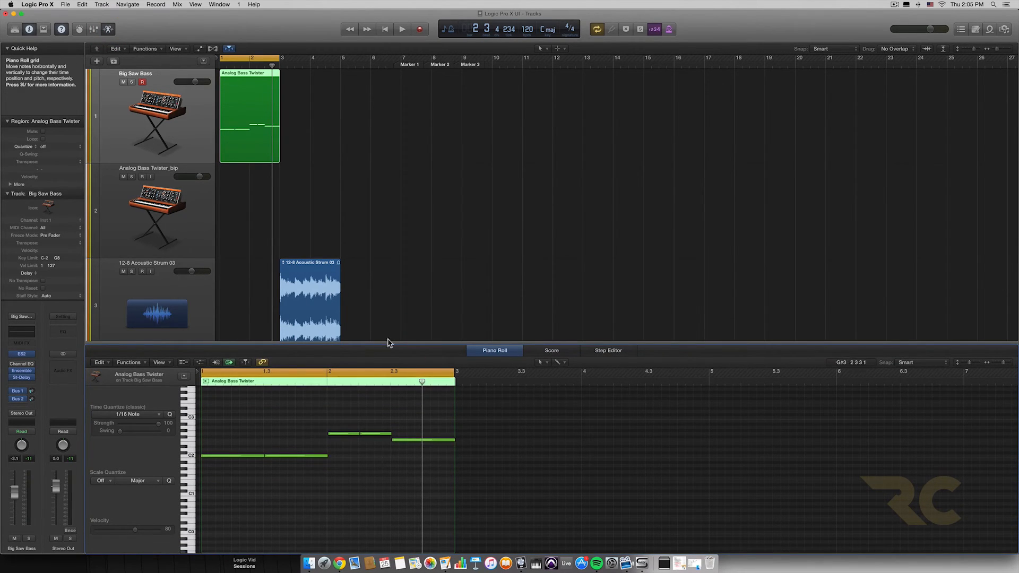
pyautogui.click(156, 266)
pyautogui.click(307, 283)
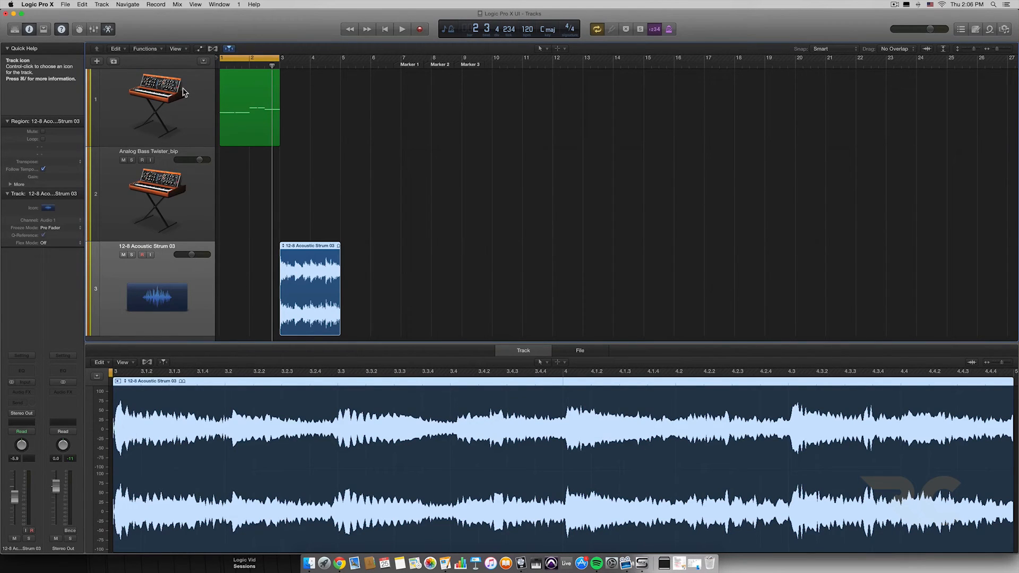
pyautogui.click(110, 31)
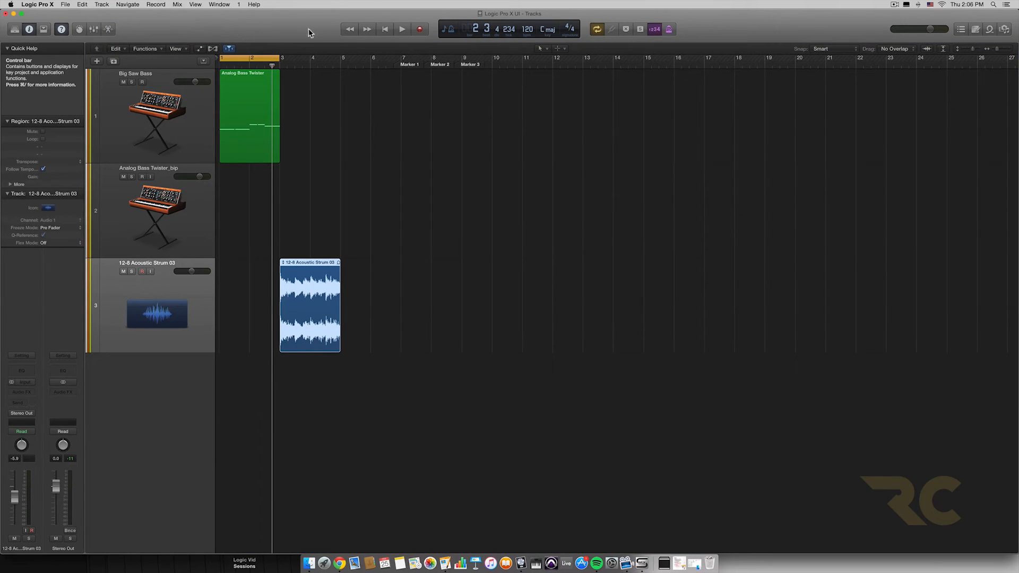
# Step: Rewind the playhead to bar 1, move it forward and back through the bars, and place it at bar 2
pyautogui.click(349, 30)
pyautogui.click(349, 30)
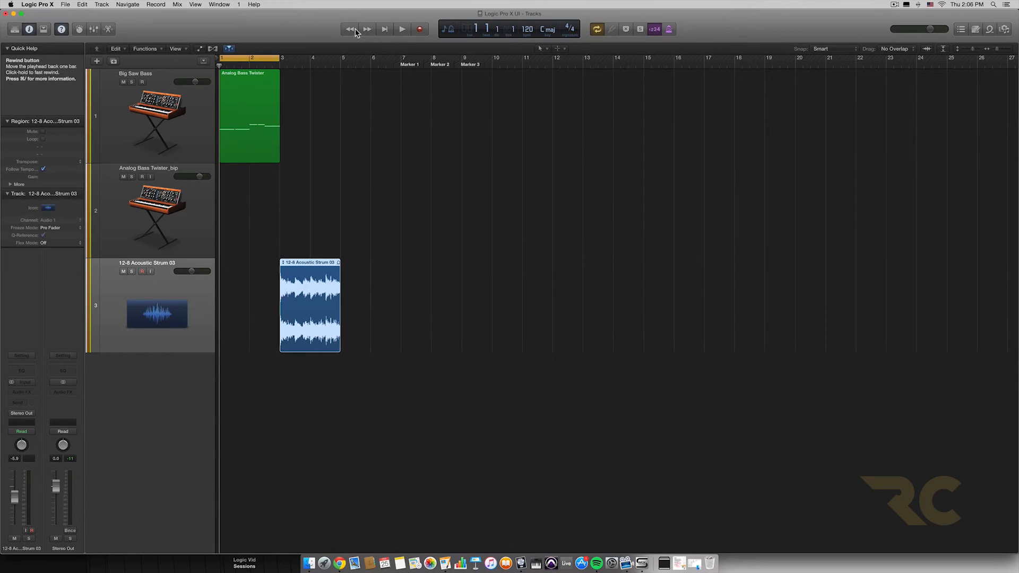
pyautogui.click(367, 29)
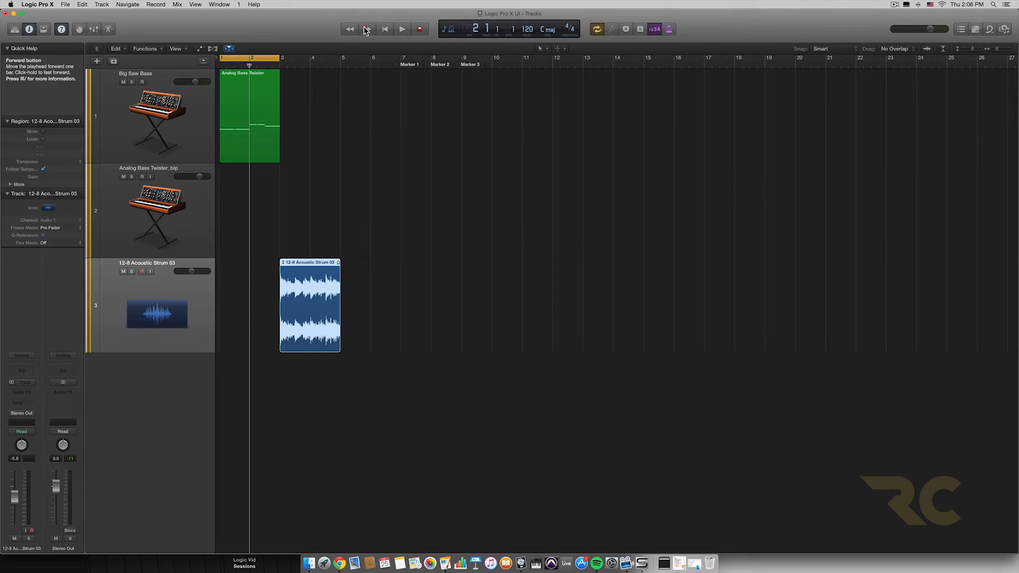
pyautogui.click(367, 29)
pyautogui.click(367, 30)
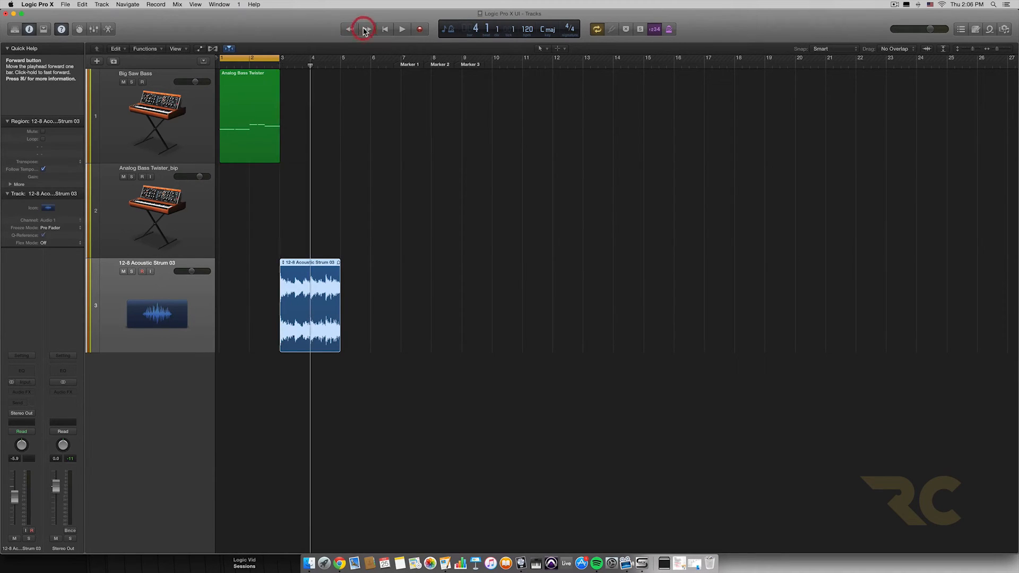
pyautogui.click(367, 29)
pyautogui.click(352, 30)
pyautogui.click(352, 30)
pyautogui.click(351, 29)
pyautogui.click(352, 30)
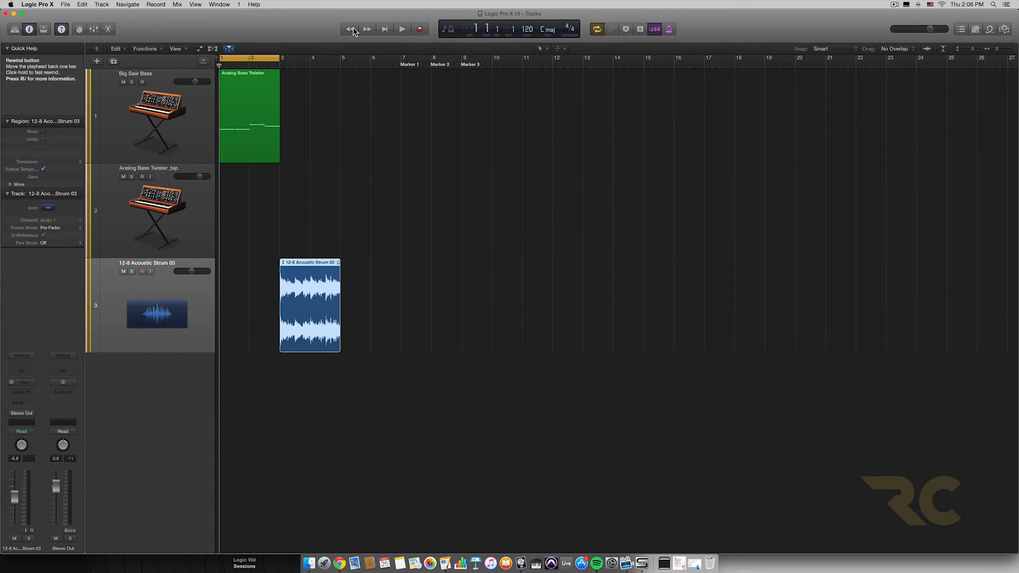
pyautogui.click(367, 30)
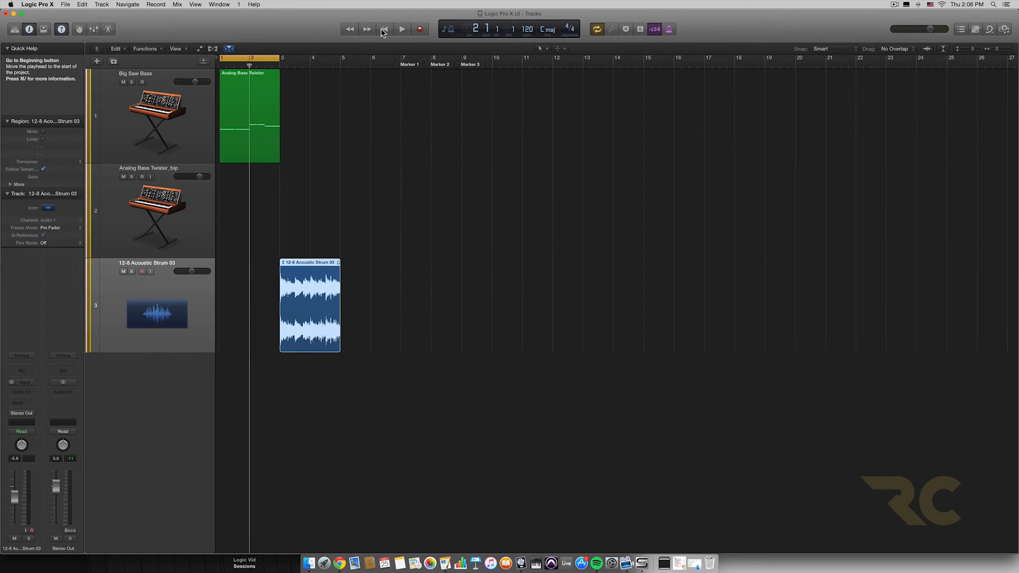
# Step: Return the playhead to the project start from other positions, and advance it bar by bar to bar 6
pyautogui.click(384, 30)
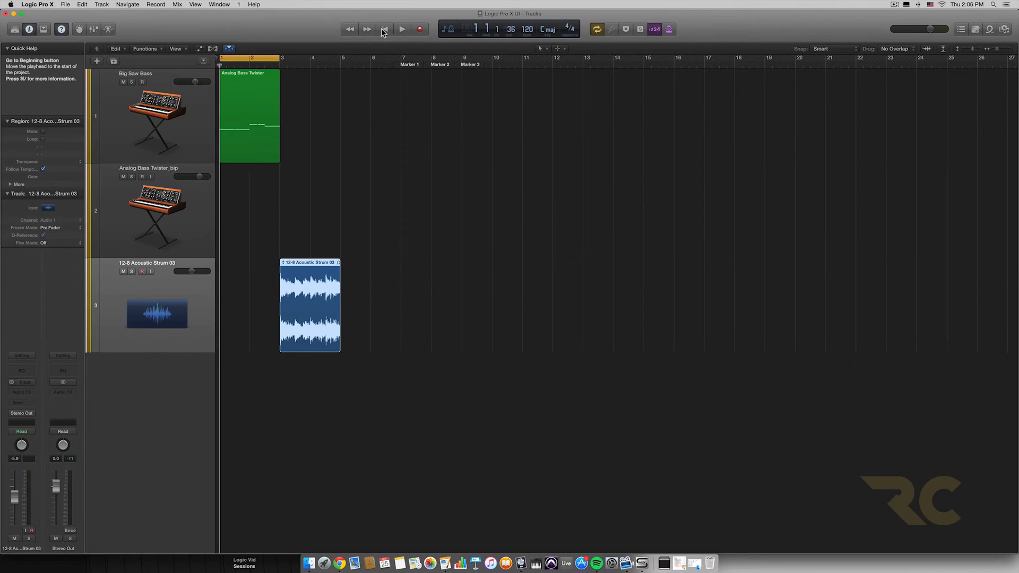
pyautogui.click(386, 31)
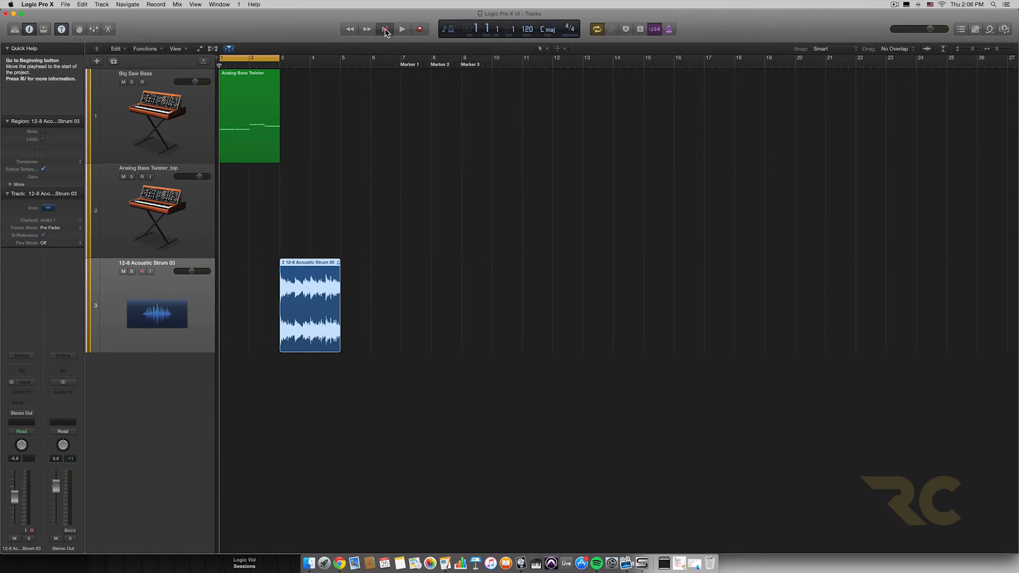
pyautogui.click(386, 31)
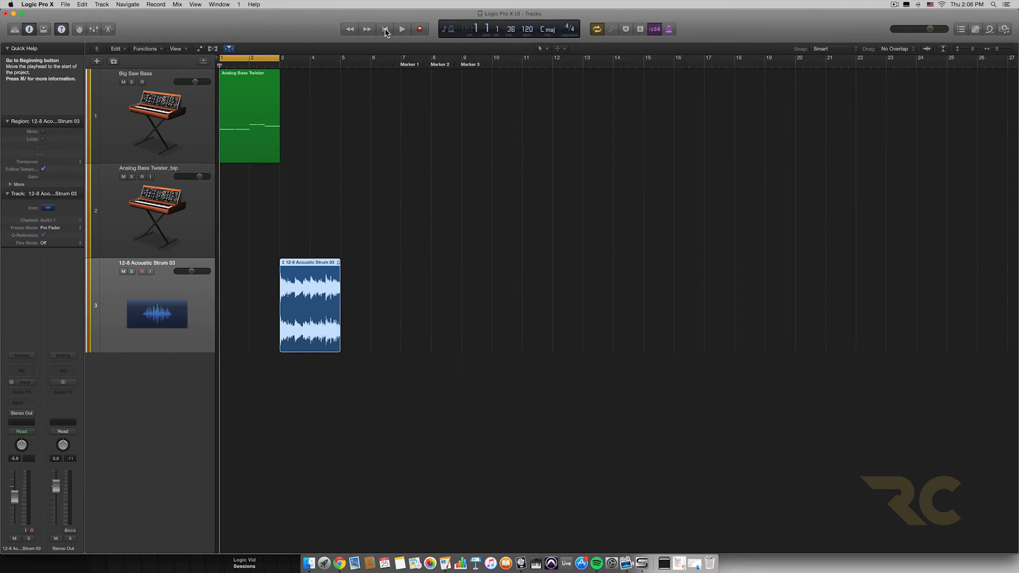
pyautogui.click(372, 30)
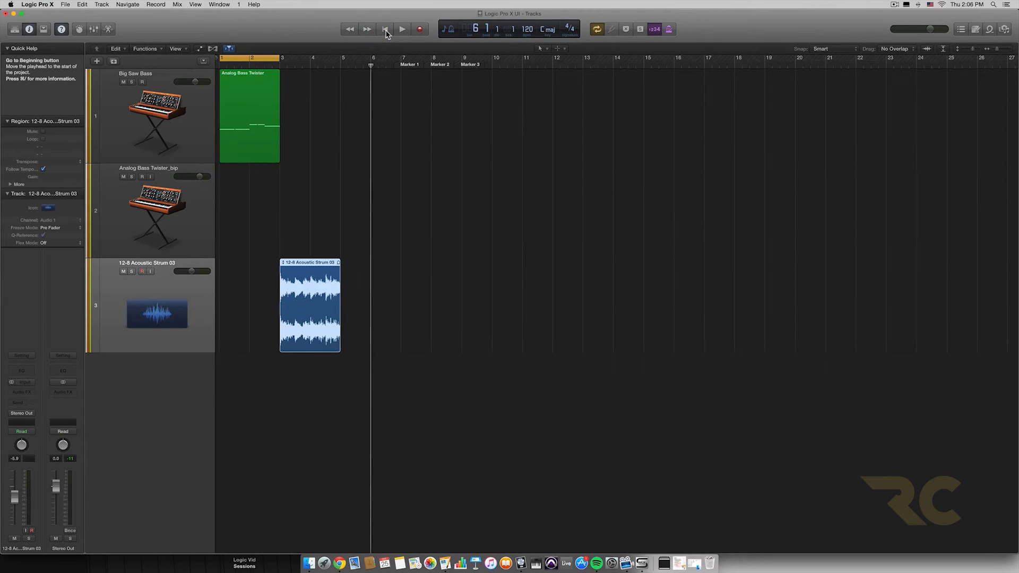
pyautogui.click(386, 31)
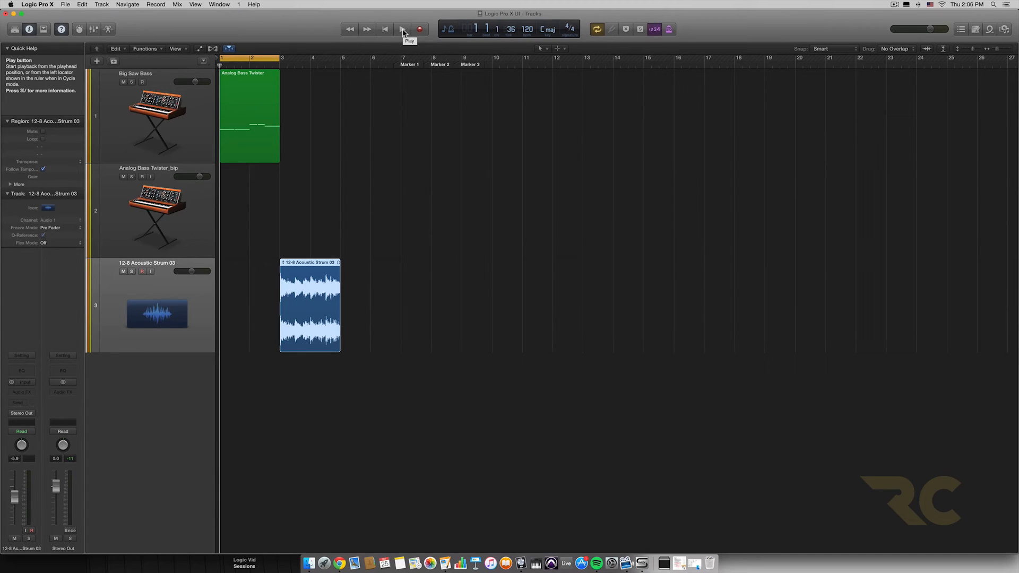
pyautogui.click(366, 29)
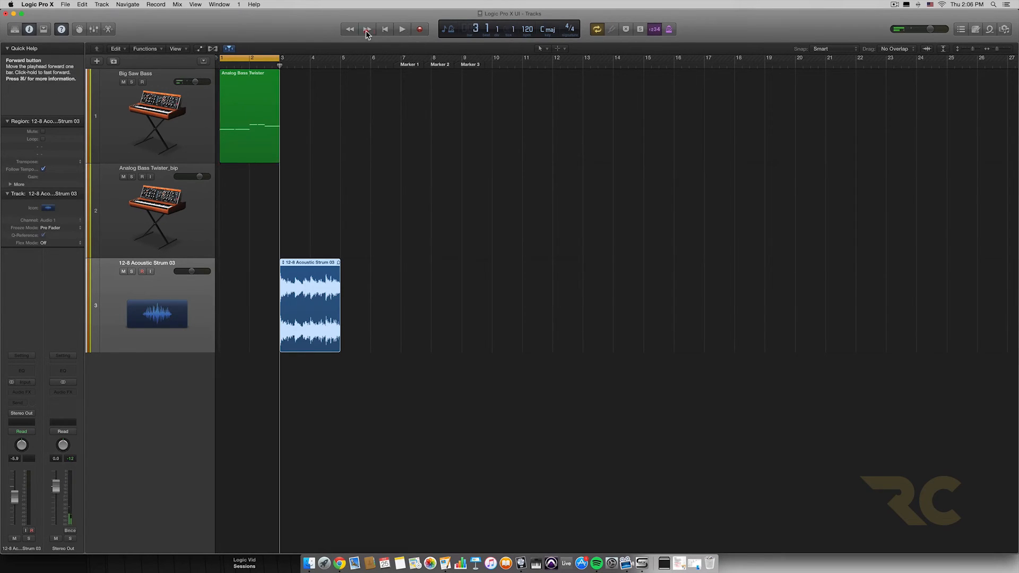
pyautogui.click(366, 30)
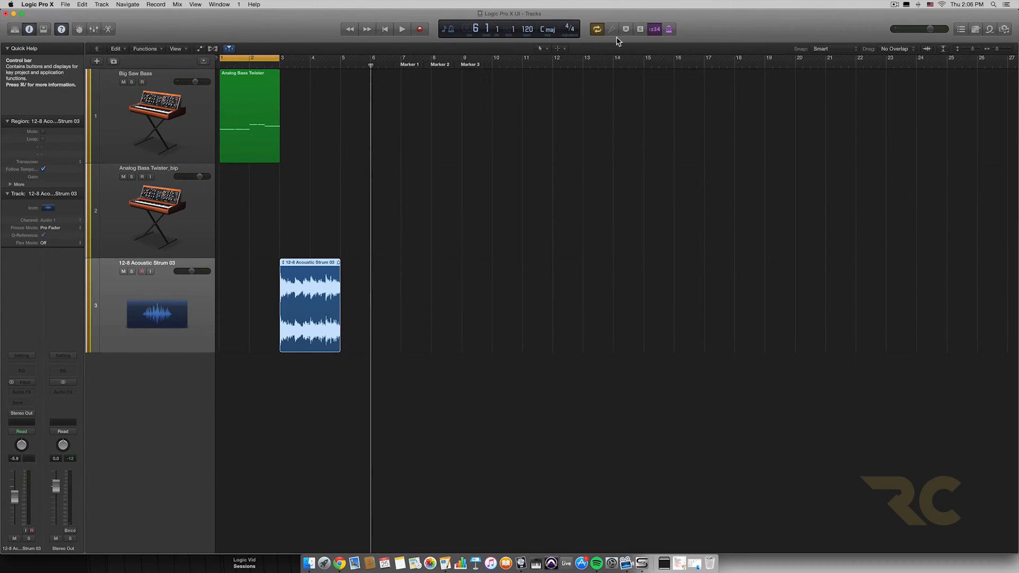
# Step: Turn Cycle mode off, start and stop playback twice from bar 6 onward, and return the playhead to the project start
pyautogui.click(597, 31)
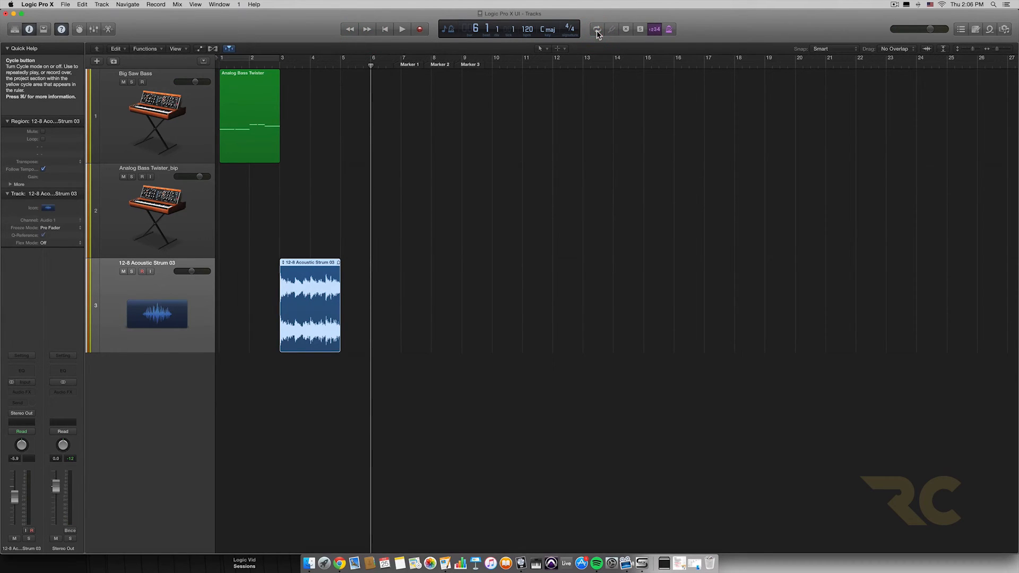
pyautogui.click(403, 32)
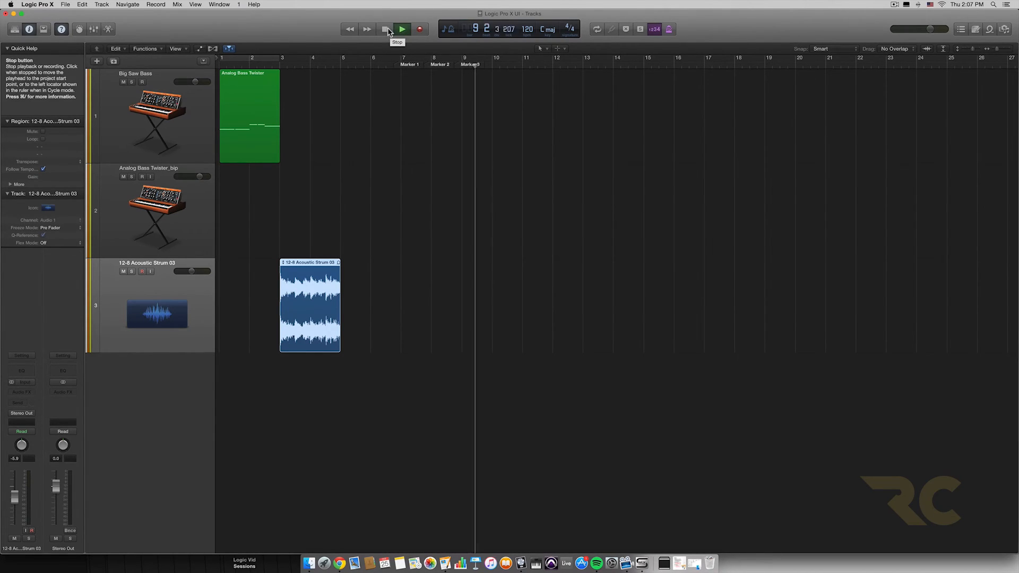
pyautogui.click(386, 31)
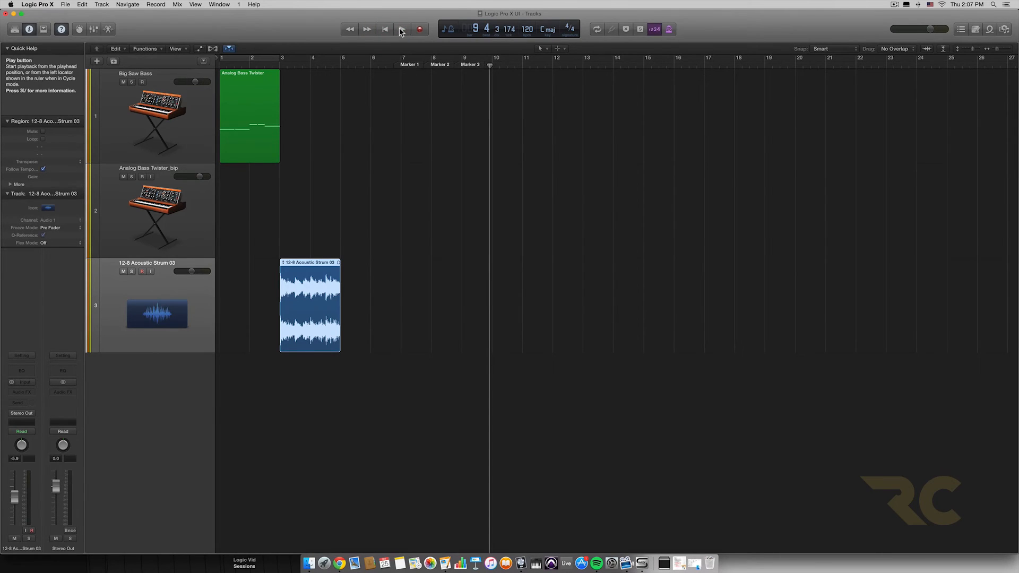
pyautogui.click(397, 30)
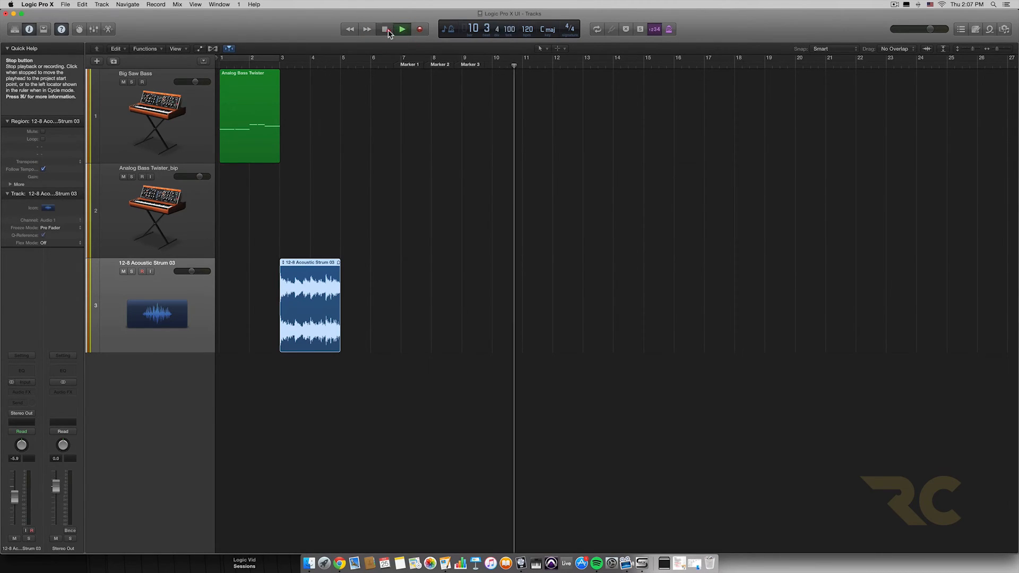
pyautogui.click(387, 30)
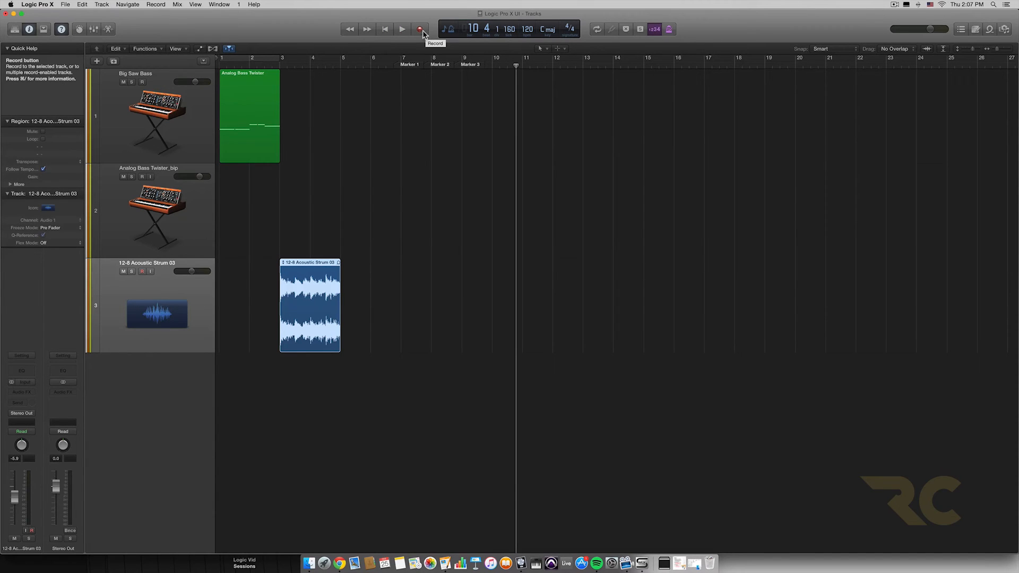
pyautogui.click(386, 29)
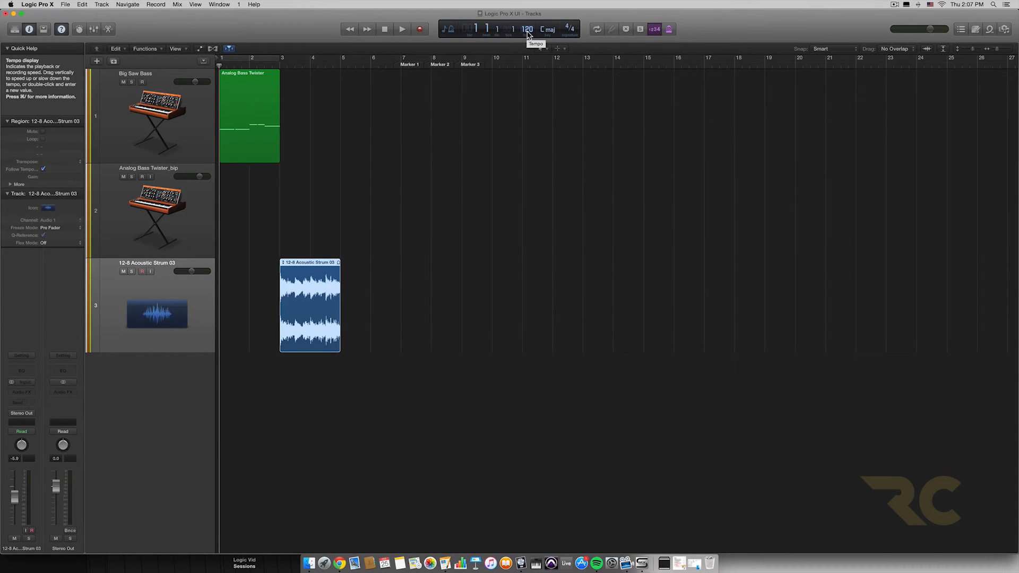
# Step: Switch Cycle mode on and off several times, and shift the cycle area along the ruler toward the markers
pyautogui.click(598, 30)
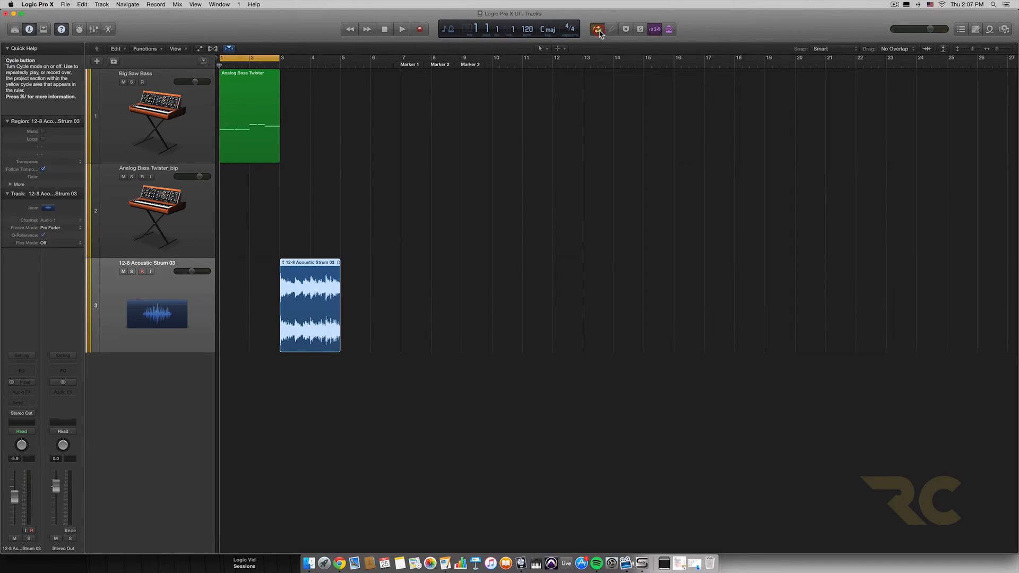
pyautogui.click(598, 30)
pyautogui.click(597, 29)
pyautogui.click(597, 30)
pyautogui.click(598, 30)
pyautogui.click(598, 30)
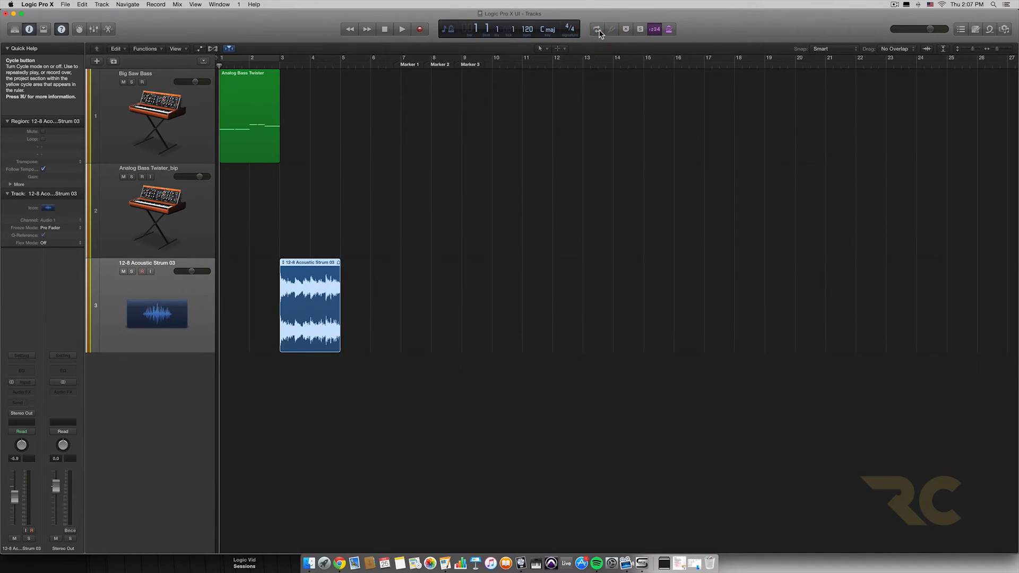
pyautogui.click(598, 30)
pyautogui.moveTo(265, 58); pyautogui.dragTo(427, 66)
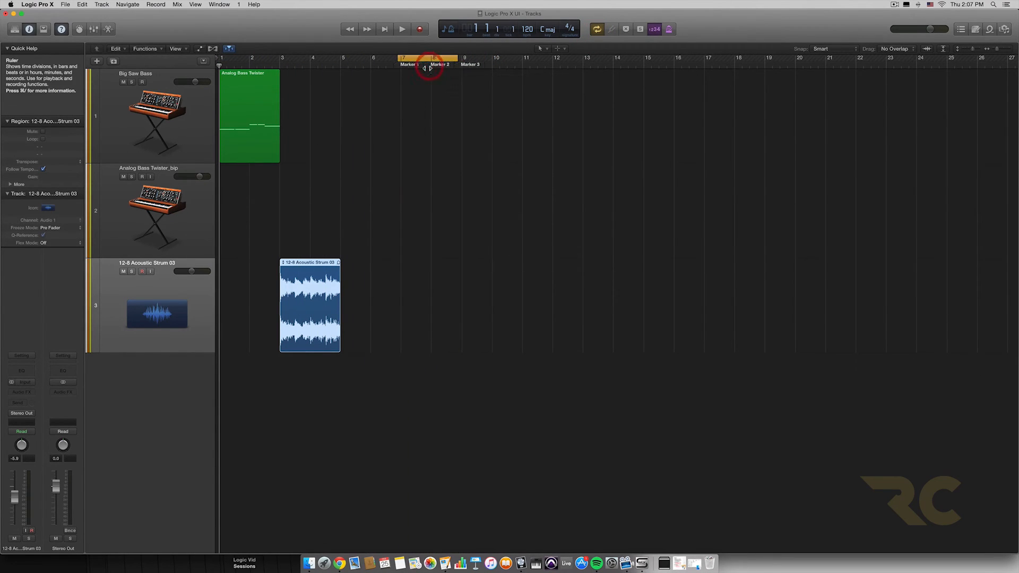
# Step: Open and close the Tuner, and solo the Analog Bass Twister region before turning Solo off again
pyautogui.click(612, 31)
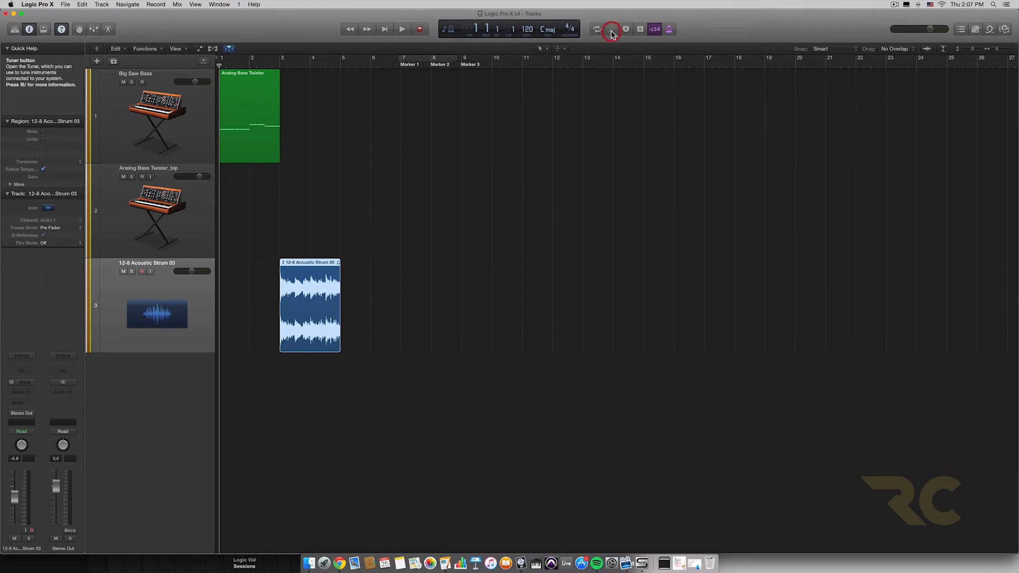
pyautogui.click(612, 31)
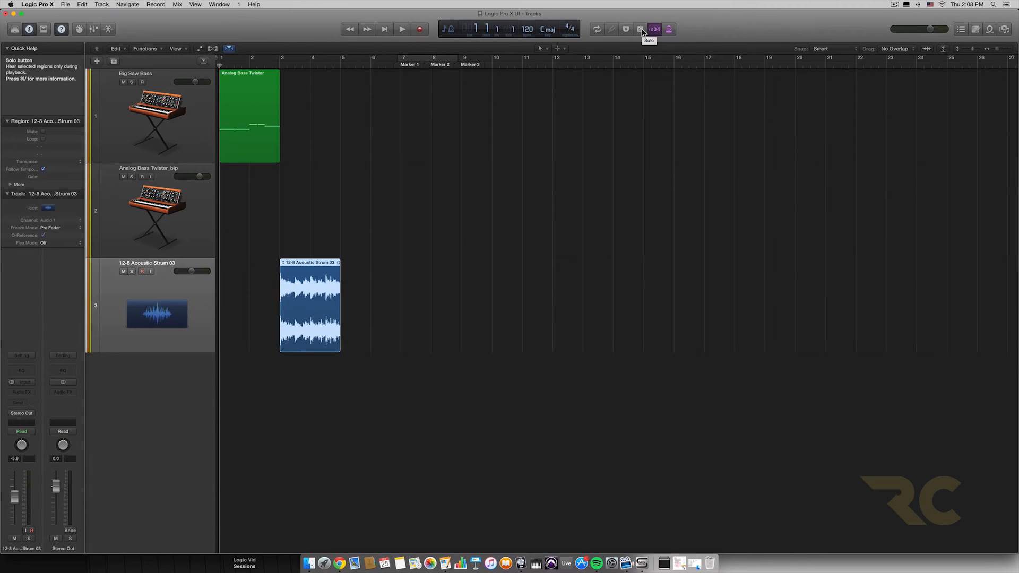
pyautogui.click(261, 103)
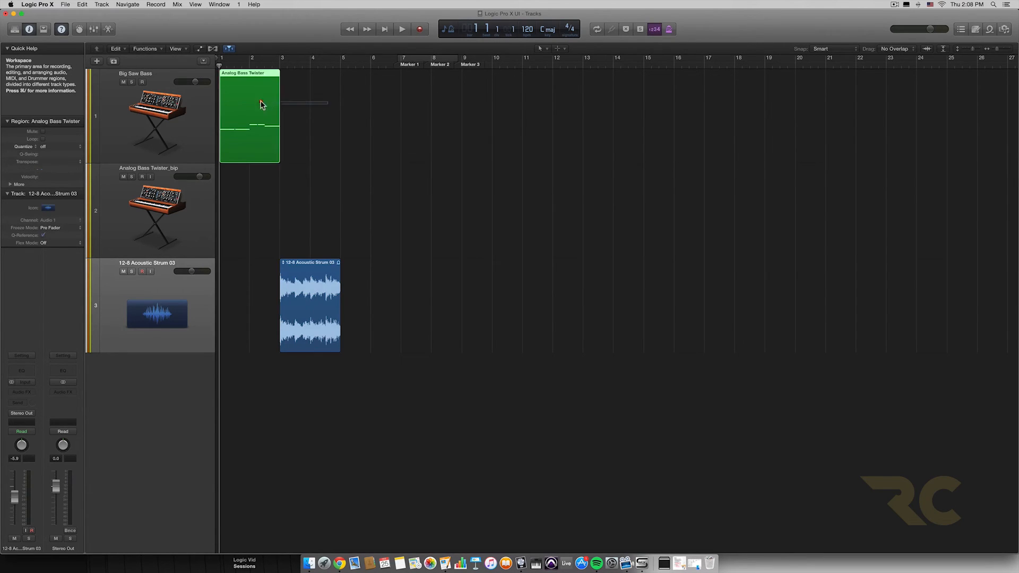
pyautogui.click(640, 30)
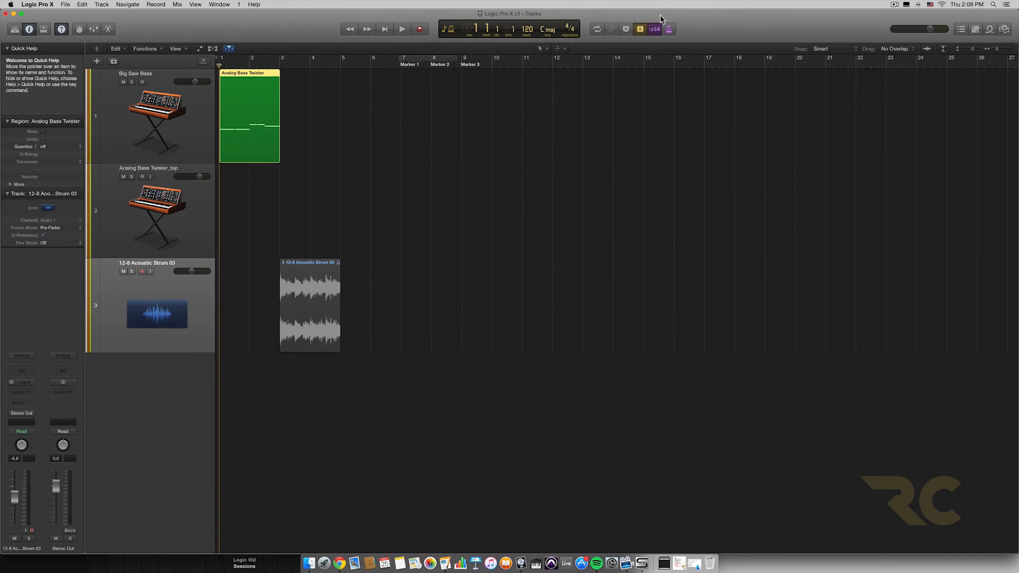
pyautogui.click(641, 30)
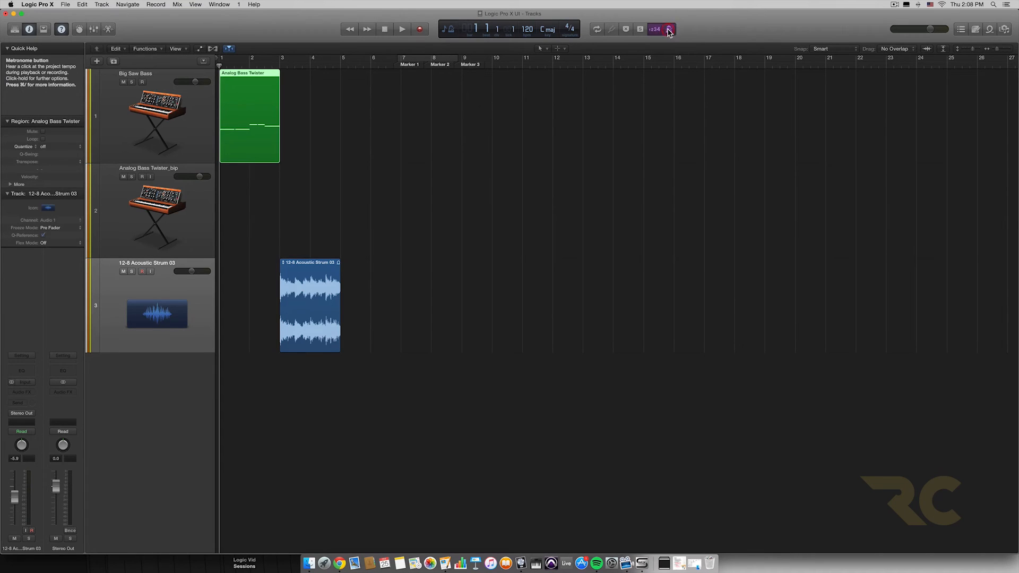
# Step: Place the playhead at bar 10, play briefly with the metronome on, stop, and try the master volume slider
pyautogui.click(460, 77)
pyautogui.click(494, 68)
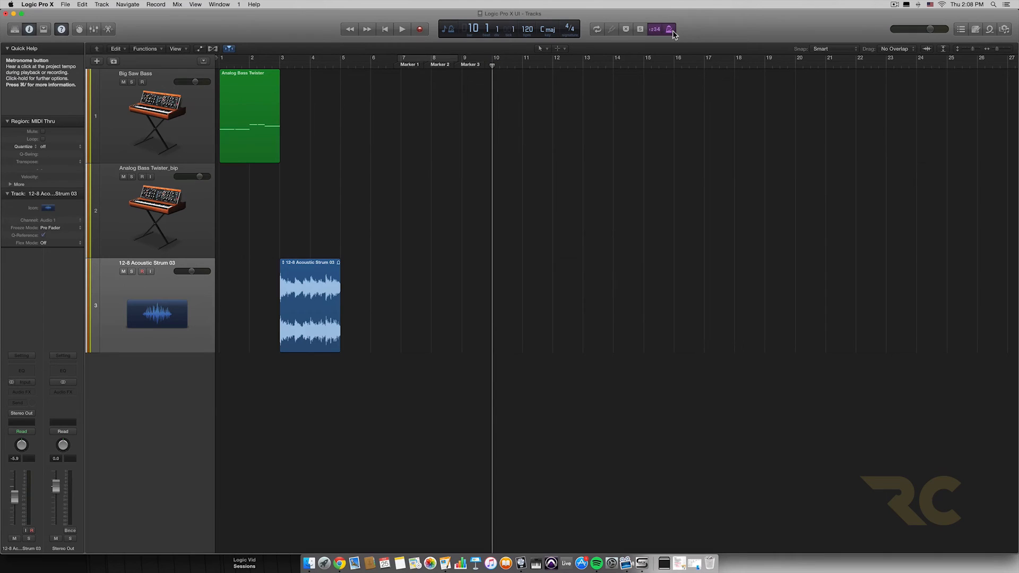
pyautogui.press('space')
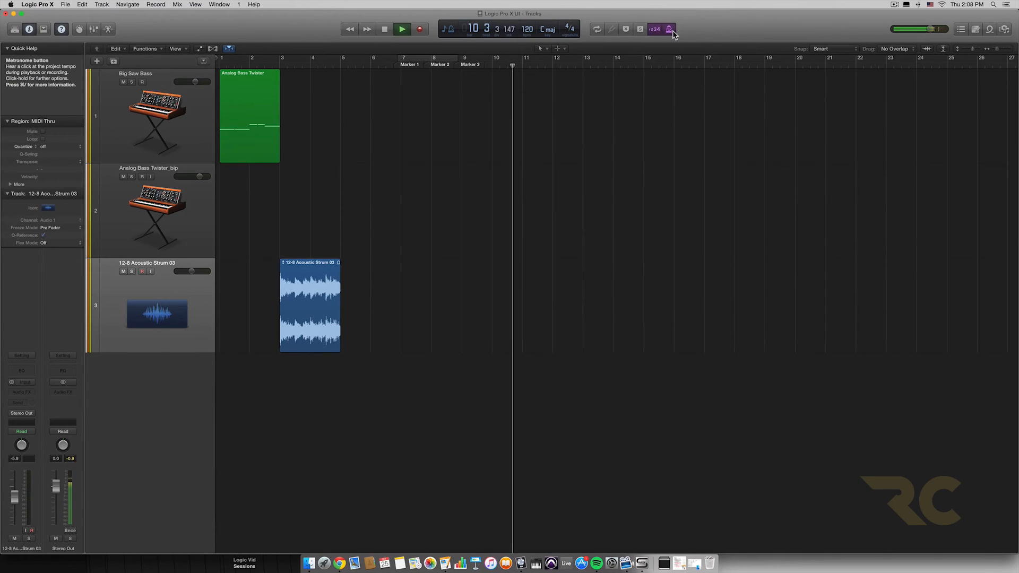
pyautogui.press('space')
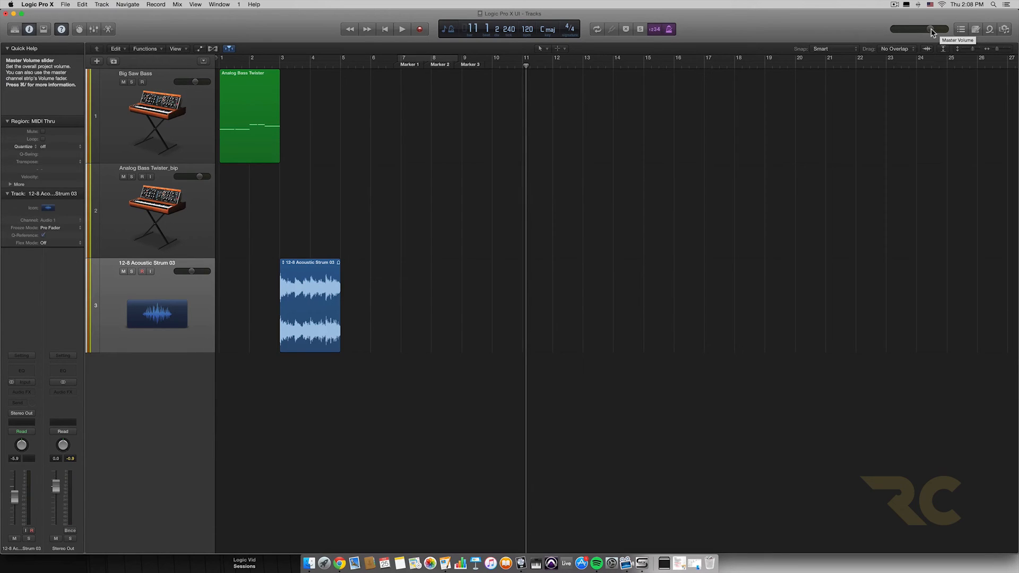
pyautogui.moveTo(932, 32)
pyautogui.mouseDown()
pyautogui.moveTo(903, 30)
pyautogui.moveTo(931, 30)
pyautogui.mouseUp()
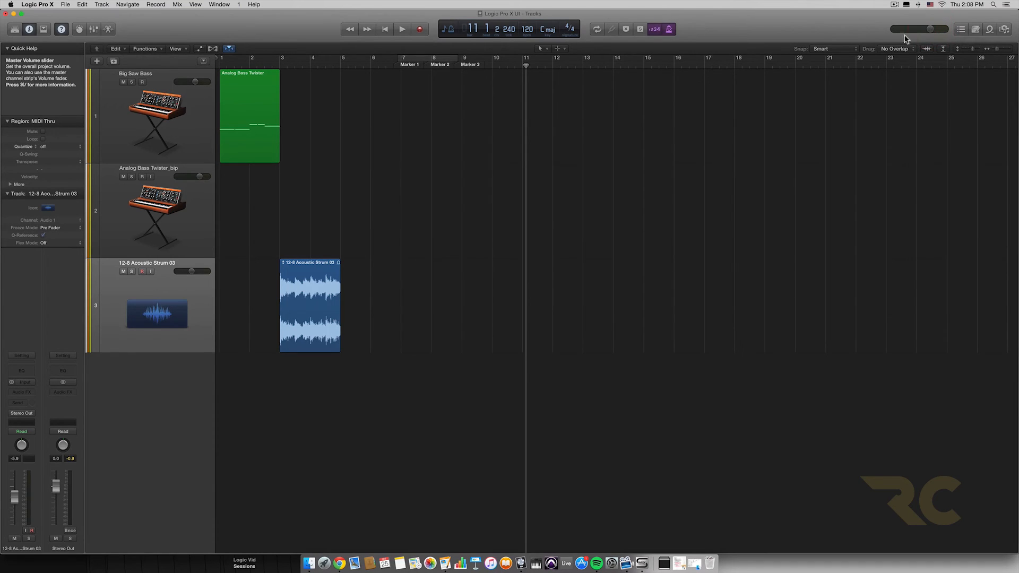
# Step: Show the Event list, select the 12-8 Acoustic Strum 03 and Analog Bass Twister entries in turn, and hide the list
pyautogui.click(961, 32)
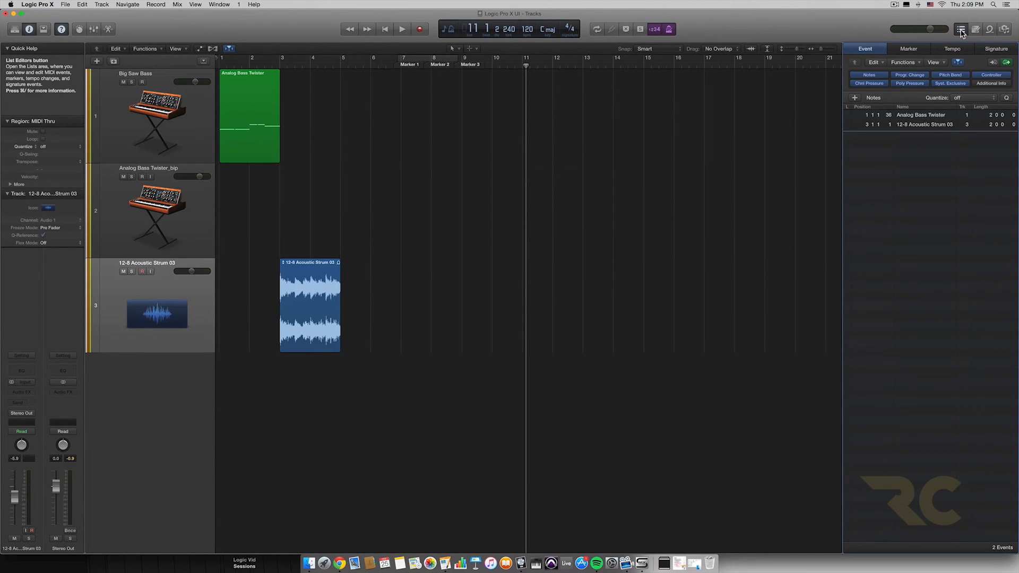
pyautogui.click(933, 114)
pyautogui.click(930, 125)
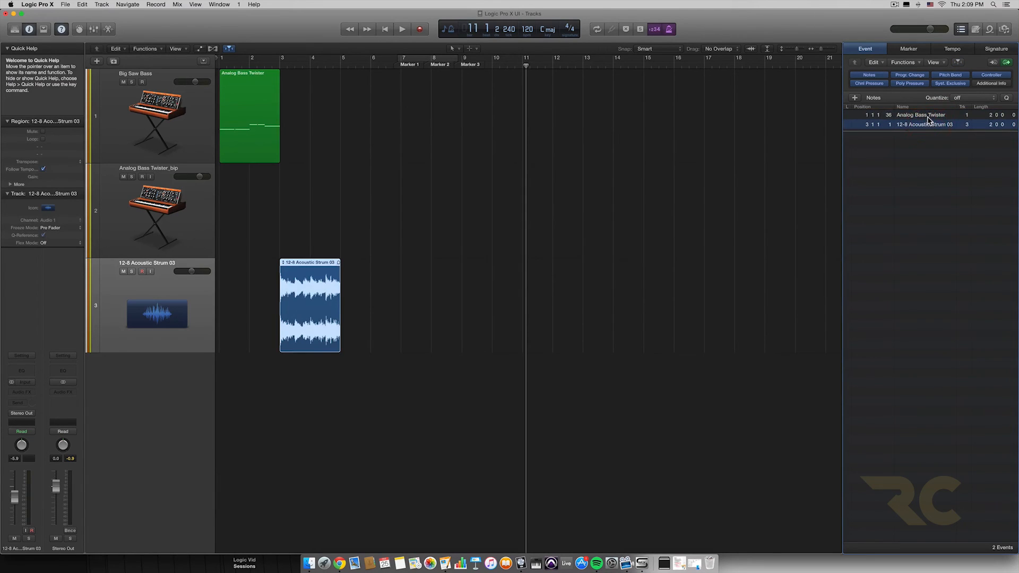
pyautogui.click(928, 116)
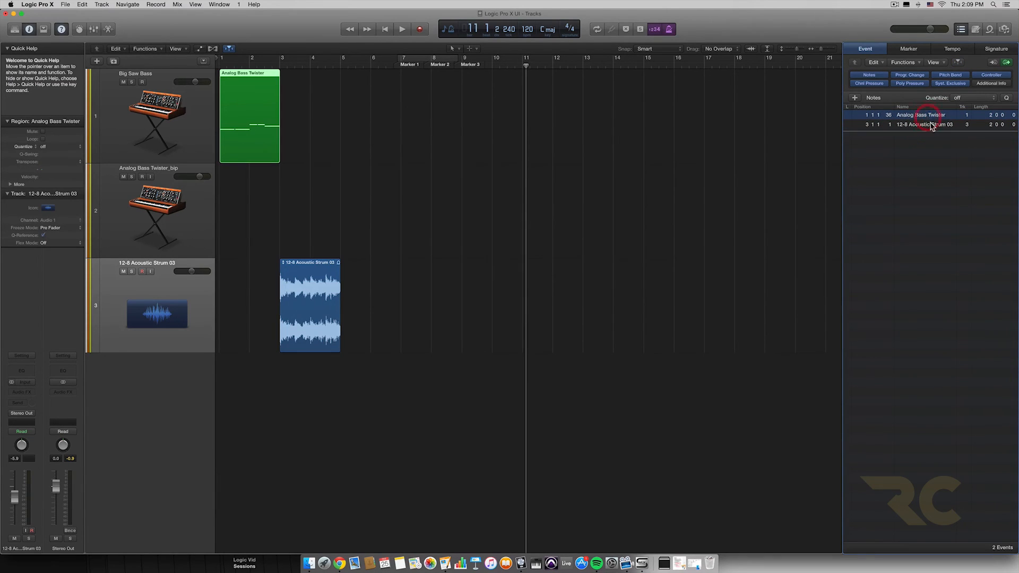
pyautogui.click(962, 30)
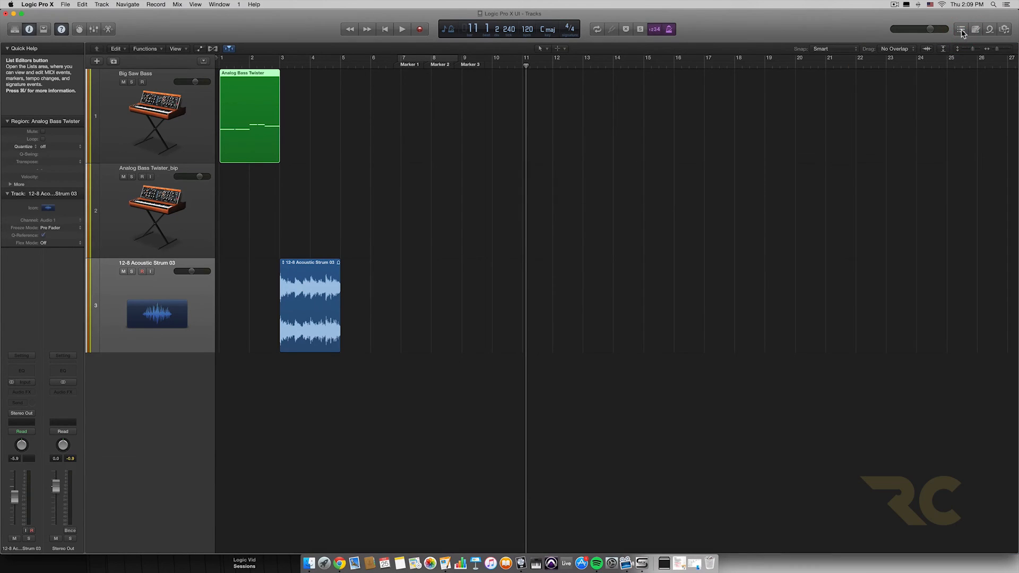
# Step: Reopen the List Editors, view the Marker, Tempo, Signature, and Event lists, and hide them
pyautogui.click(908, 48)
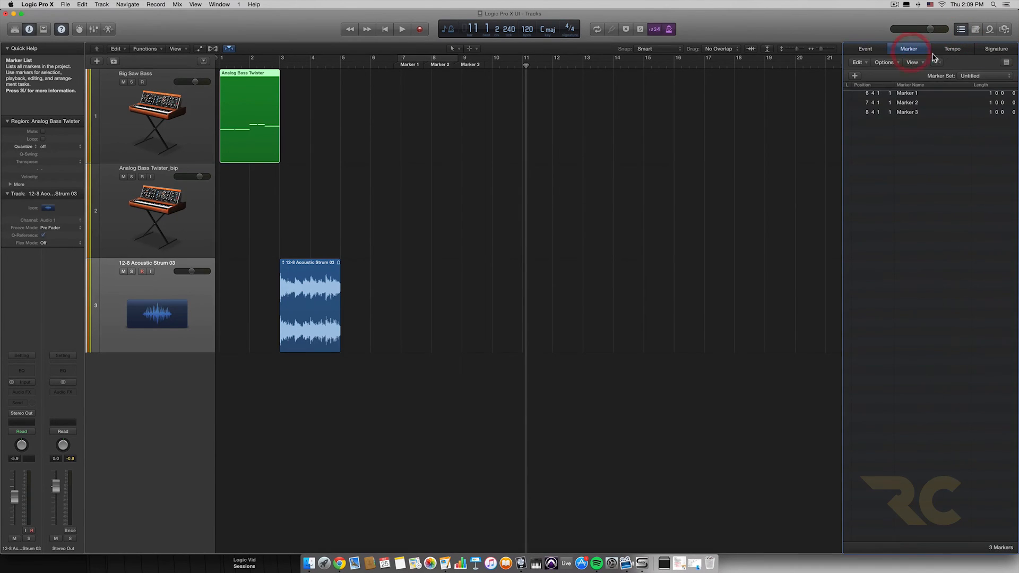
pyautogui.click(960, 48)
pyautogui.click(990, 50)
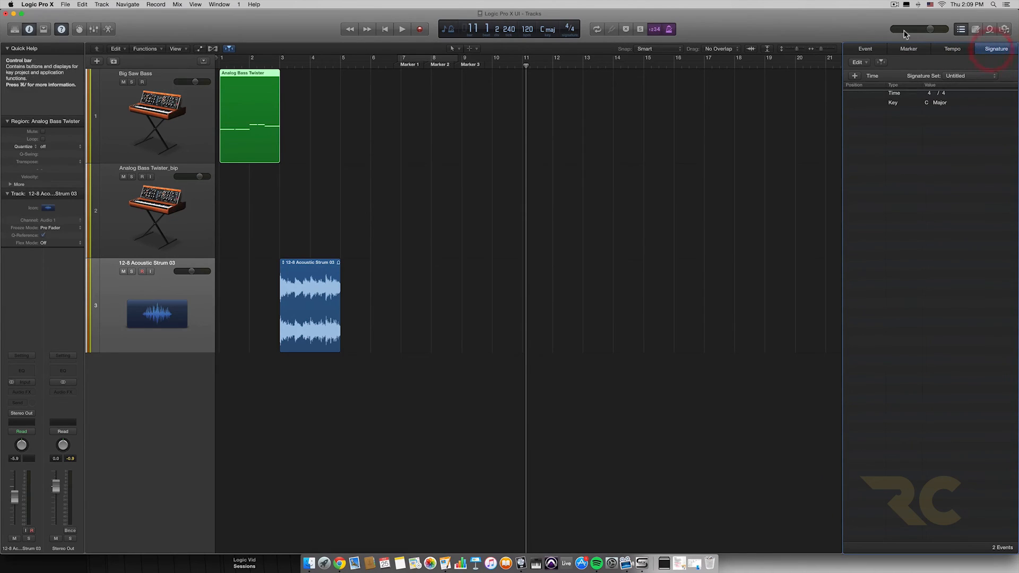
pyautogui.click(858, 50)
pyautogui.click(962, 30)
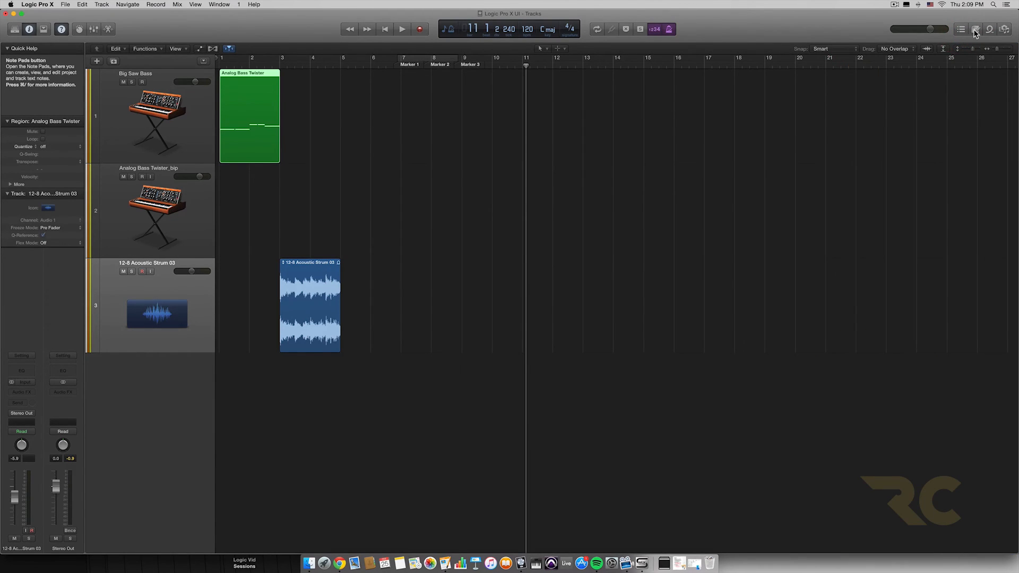
# Step: Show the Note Pad, view its track and project notes, and switch to the Loop Browser
pyautogui.click(975, 30)
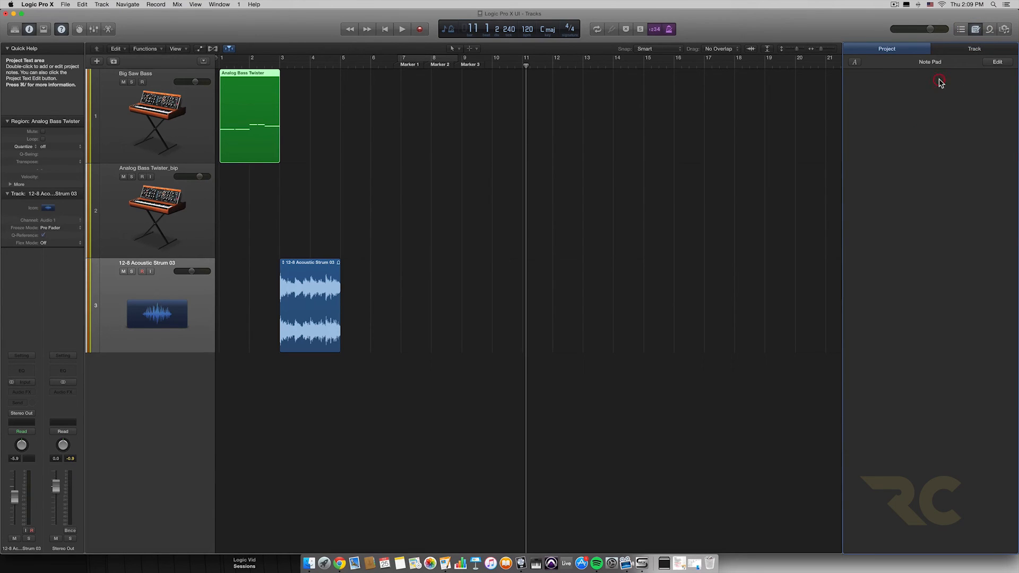
pyautogui.click(990, 49)
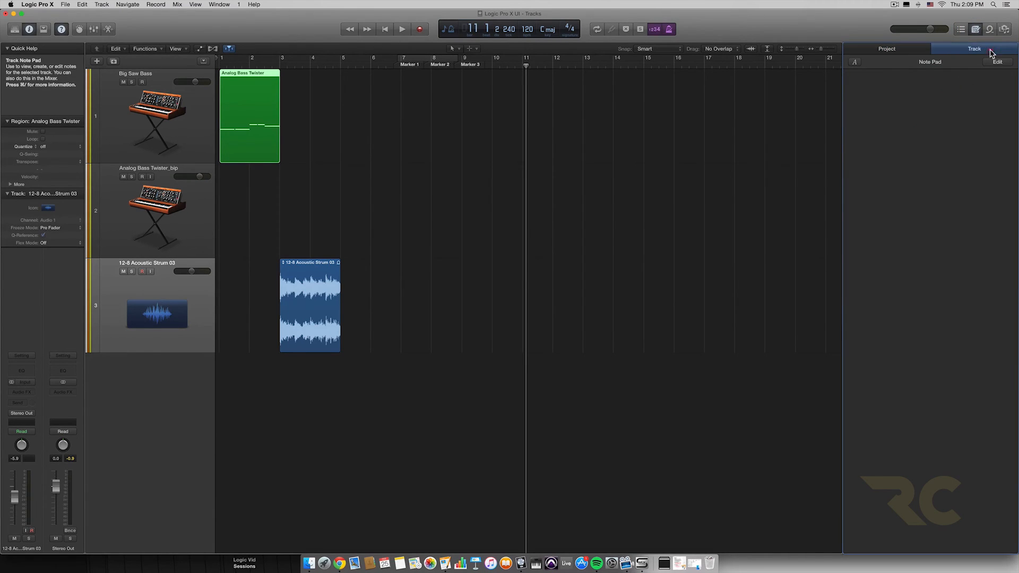
pyautogui.click(900, 49)
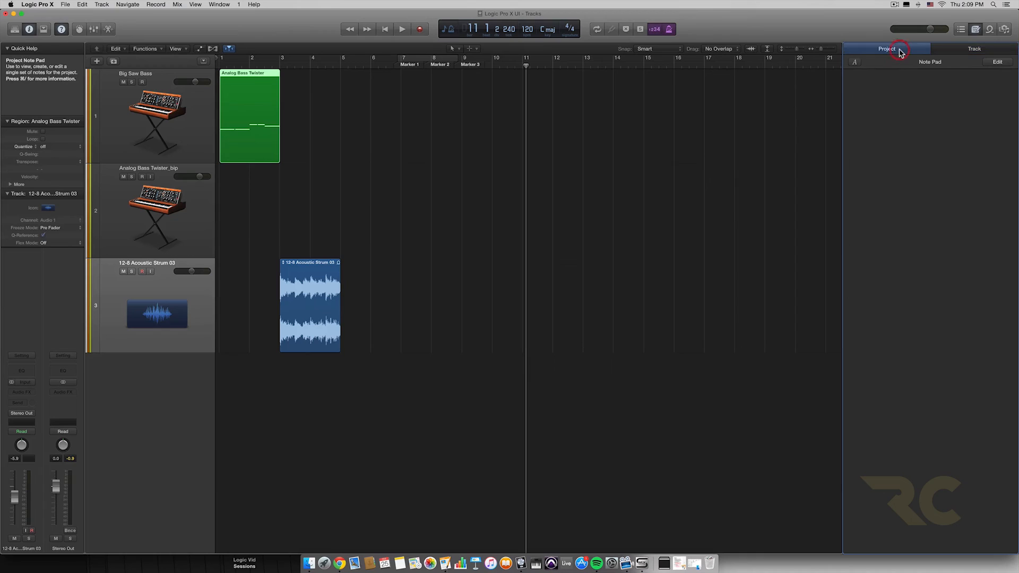
pyautogui.click(989, 30)
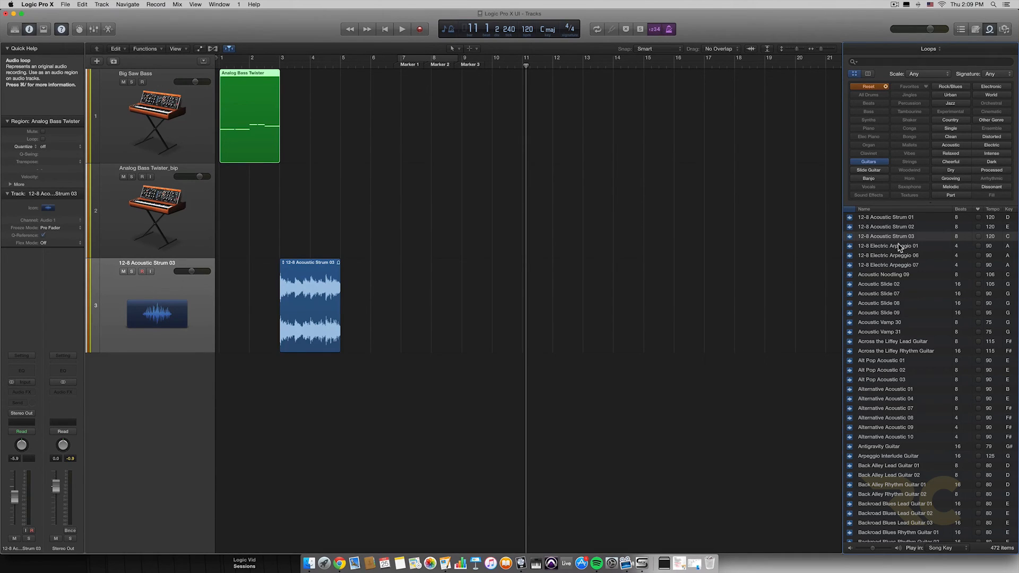
# Step: Select the 12-8 Acoustic Strum 03 region on track 3 and place the playhead just after bar 6
pyautogui.click(306, 300)
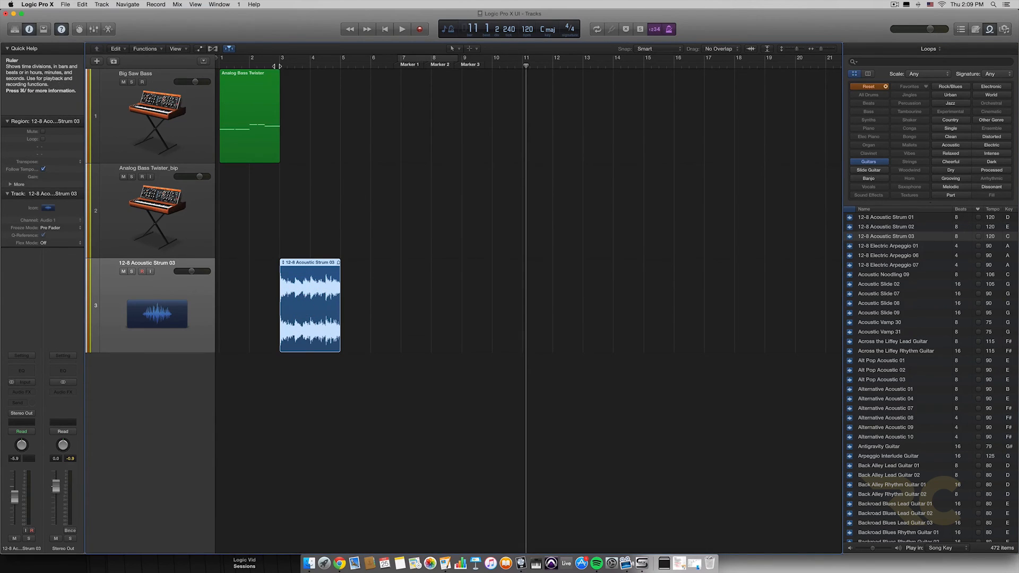
pyautogui.hotkey('shift', 'Return')
pyautogui.click(378, 61)
# Step: Clear the loop filters, filter the loops by Organ and Clean, reset the keywords again, and activate the loop search
pyautogui.click(885, 86)
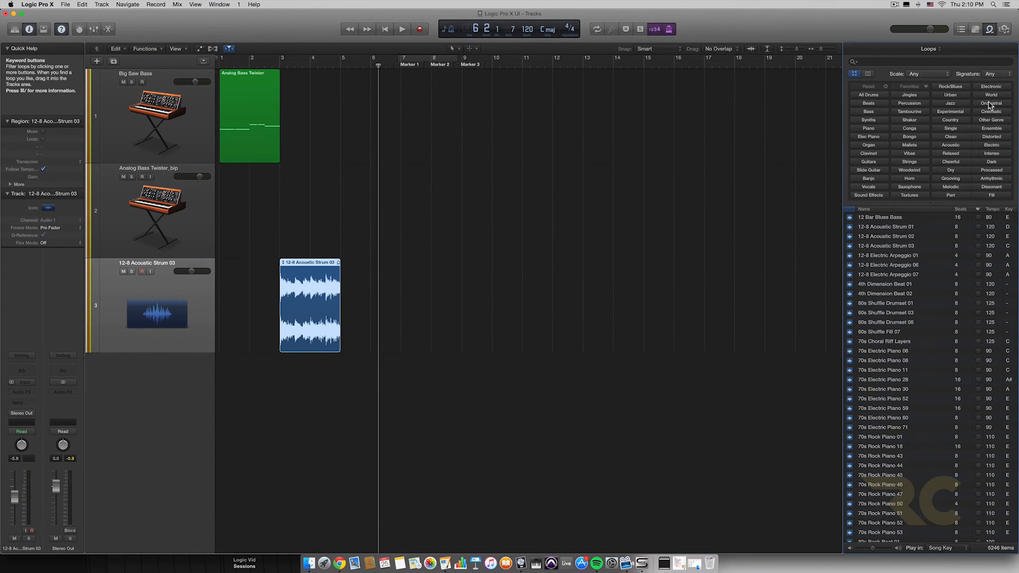
pyautogui.click(871, 146)
pyautogui.click(960, 137)
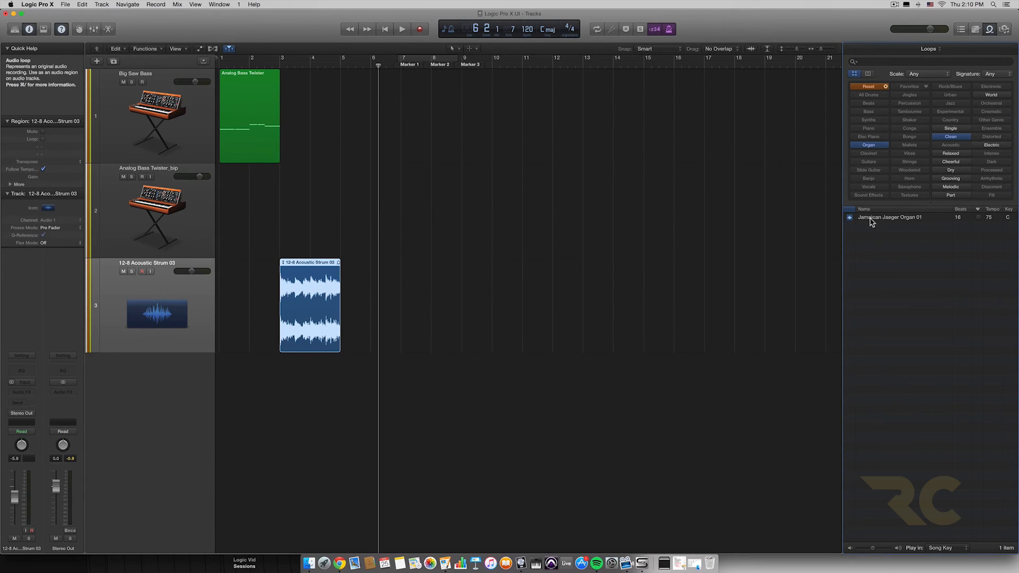
pyautogui.click(884, 87)
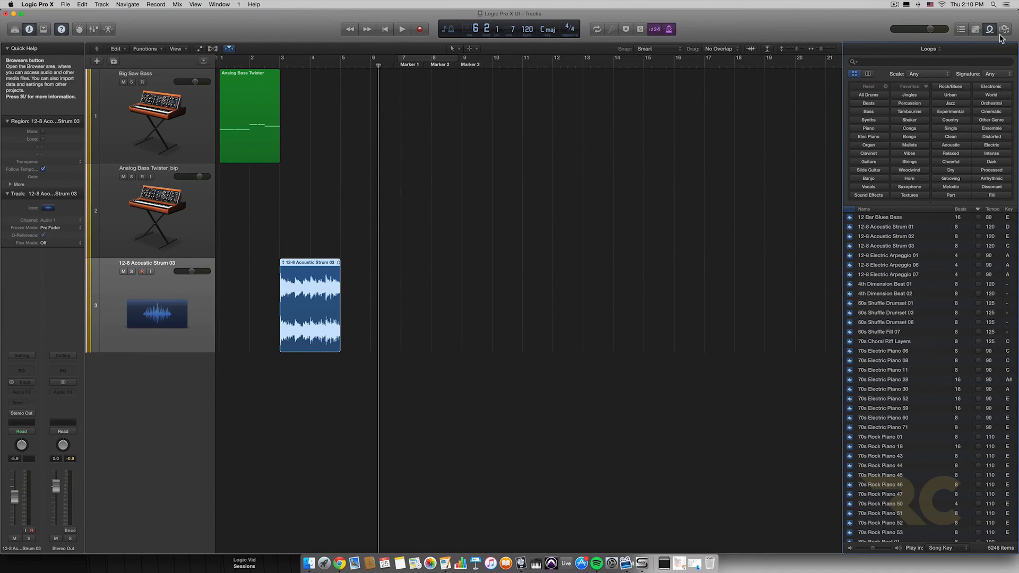
pyautogui.click(909, 60)
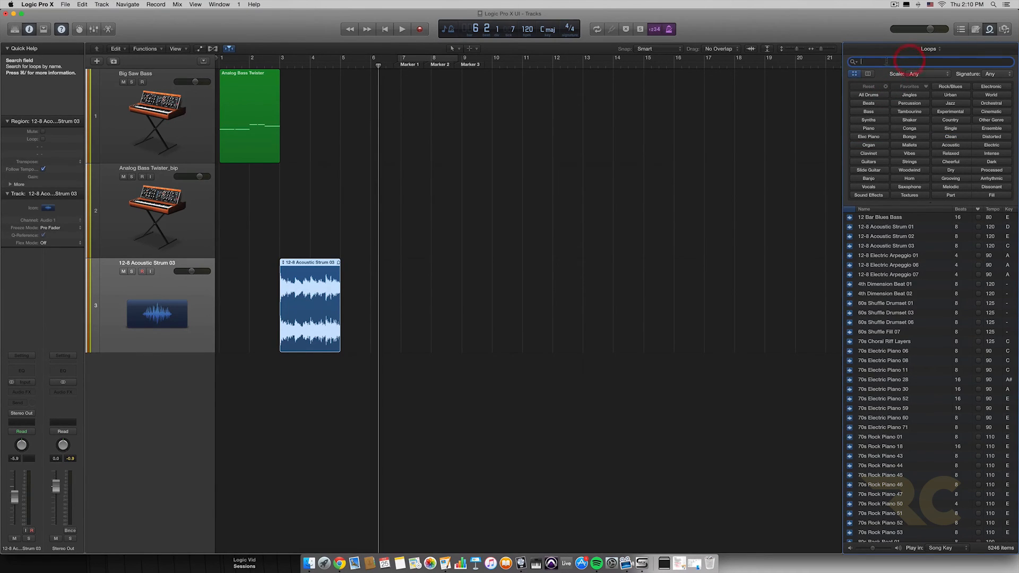
# Step: Show the Browsers area, view its Project, Media, and All Files browsers, and hide it
pyautogui.click(1005, 31)
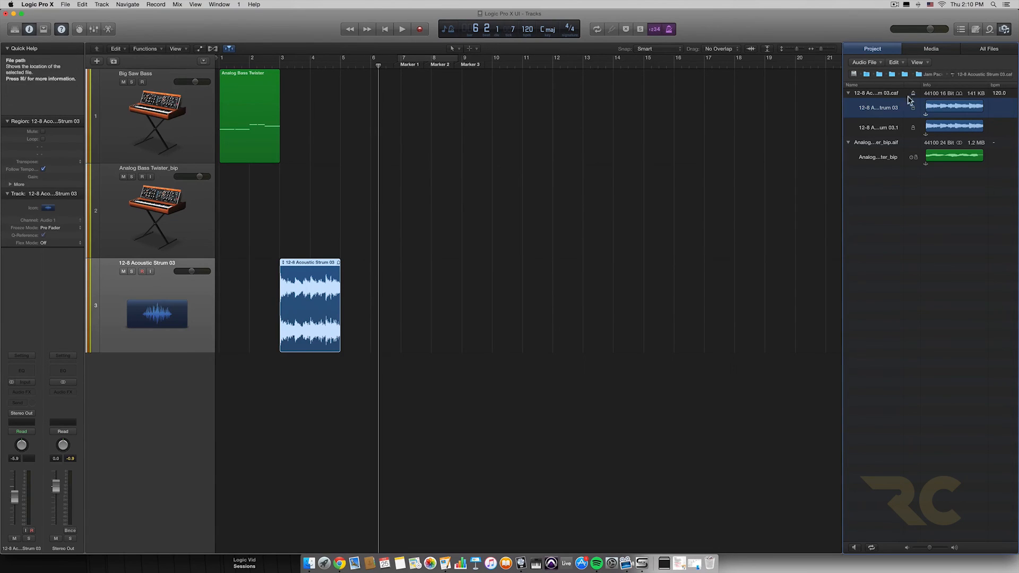
pyautogui.click(933, 49)
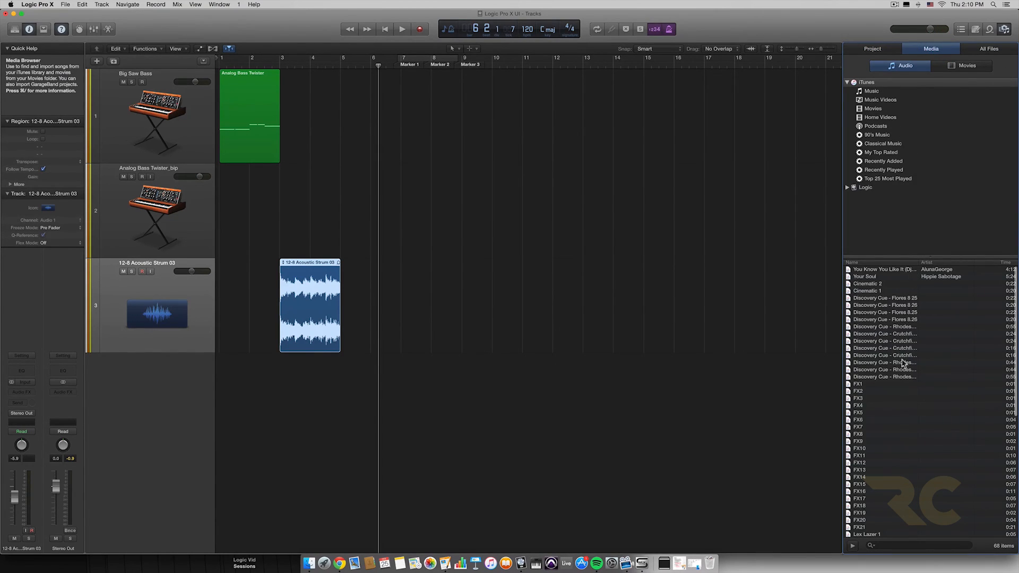
pyautogui.click(976, 52)
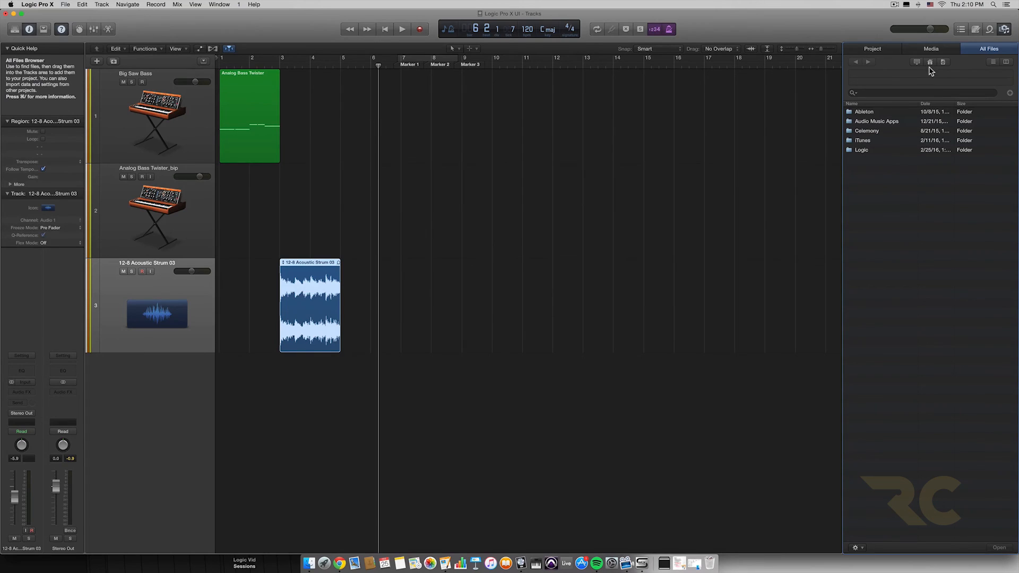
pyautogui.click(1006, 29)
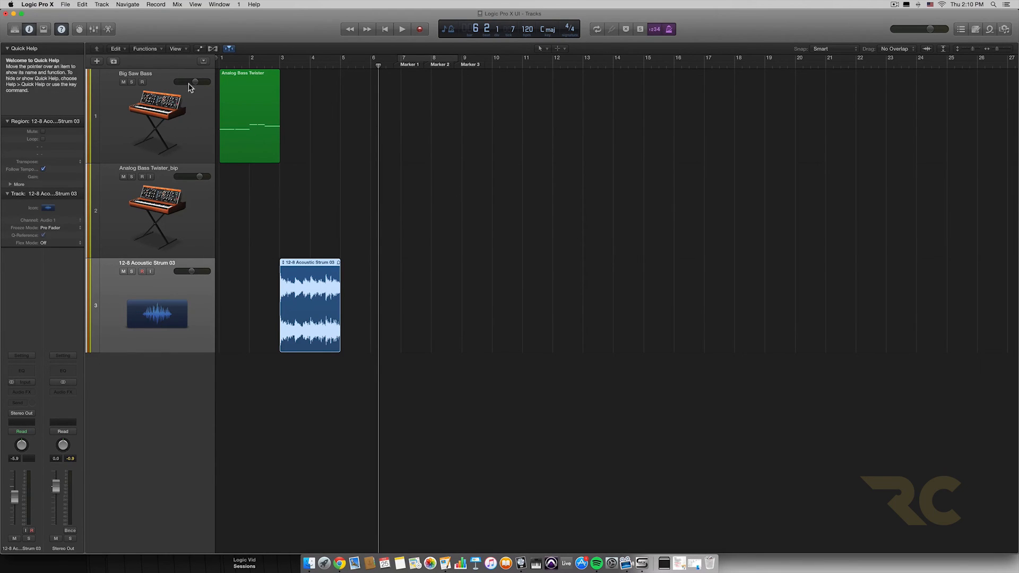
# Step: Select the Big Saw Bass, Analog Bass Twister_bip, and 12-8 Acoustic Strum 03 tracks in turn, and deselect all regions
pyautogui.click(161, 77)
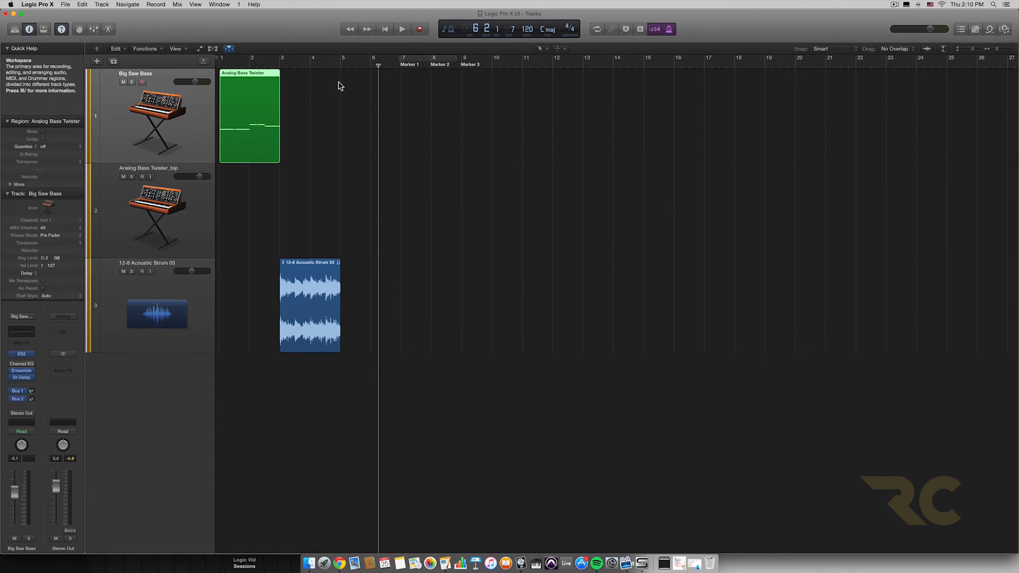
pyautogui.click(179, 230)
pyautogui.click(166, 272)
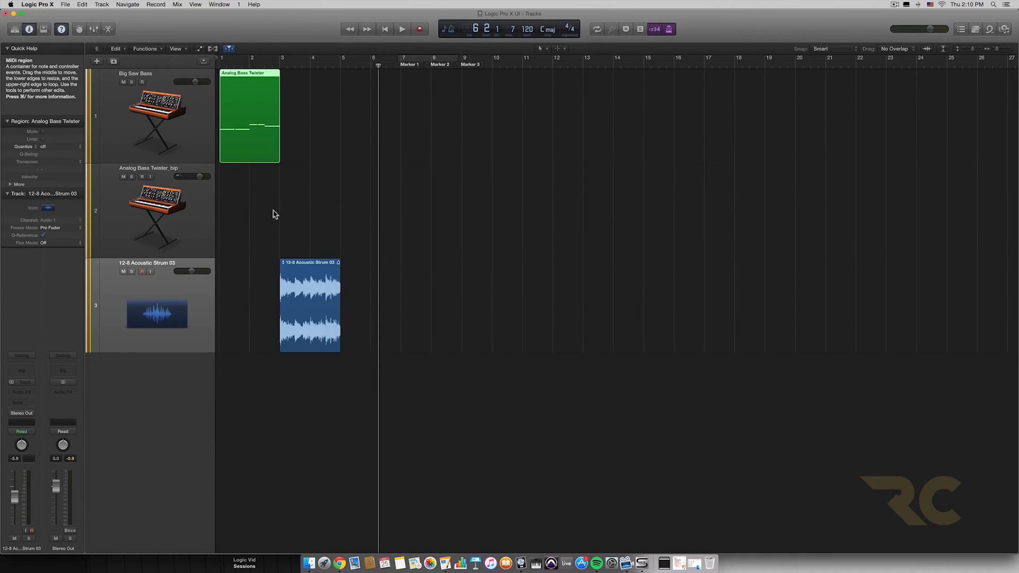
pyautogui.click(370, 206)
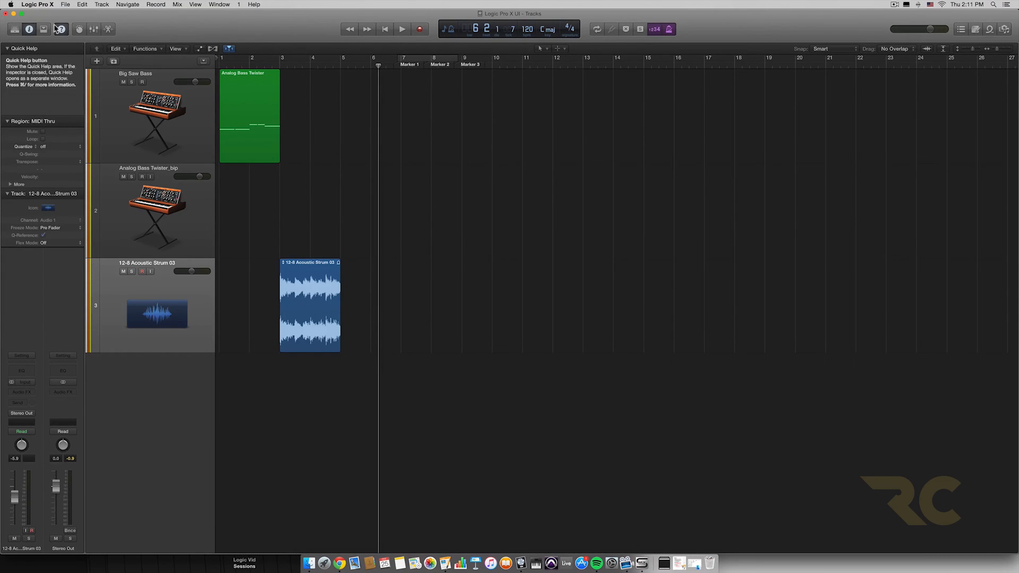
# Step: Show the Library and hide it again
pyautogui.click(15, 30)
pyautogui.click(15, 30)
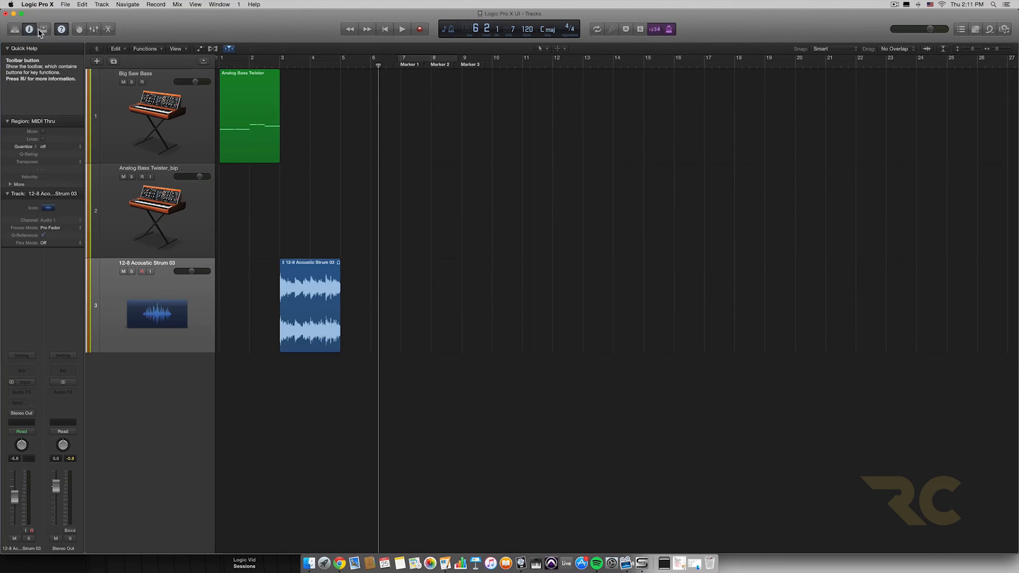